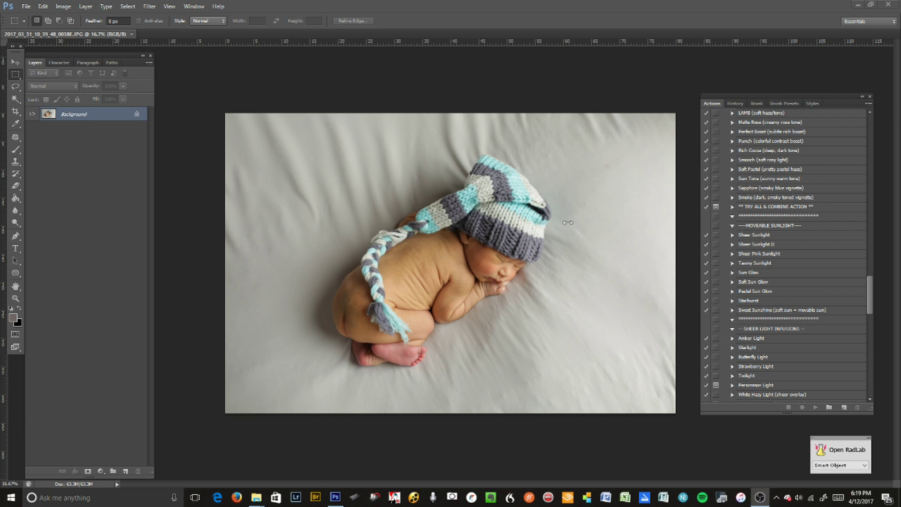
{"action": "left_click", "coordinate": [15, 62]}
{"action": "key", "text": "ctrl+plus"}
{"action": "scroll", "coordinate": [645, 280], "scroll_direction": "up", "scroll_amount": 1}
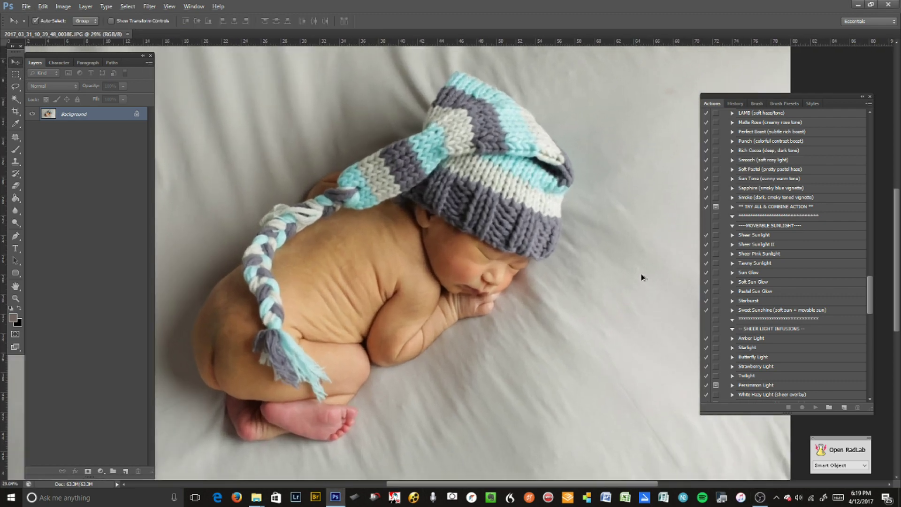
{"action": "scroll", "coordinate": [569, 261], "scroll_direction": "up", "scroll_amount": 3}
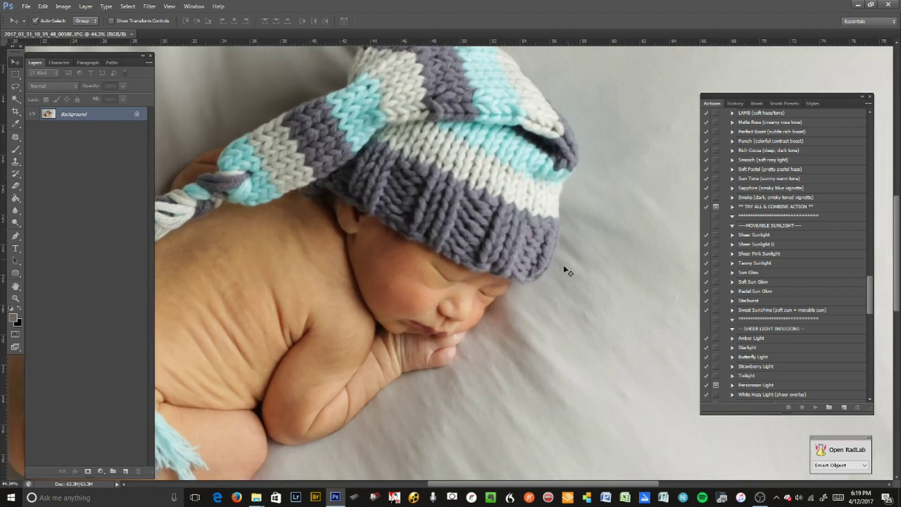
{"action": "scroll", "coordinate": [458, 334], "scroll_direction": "down", "scroll_amount": 3}
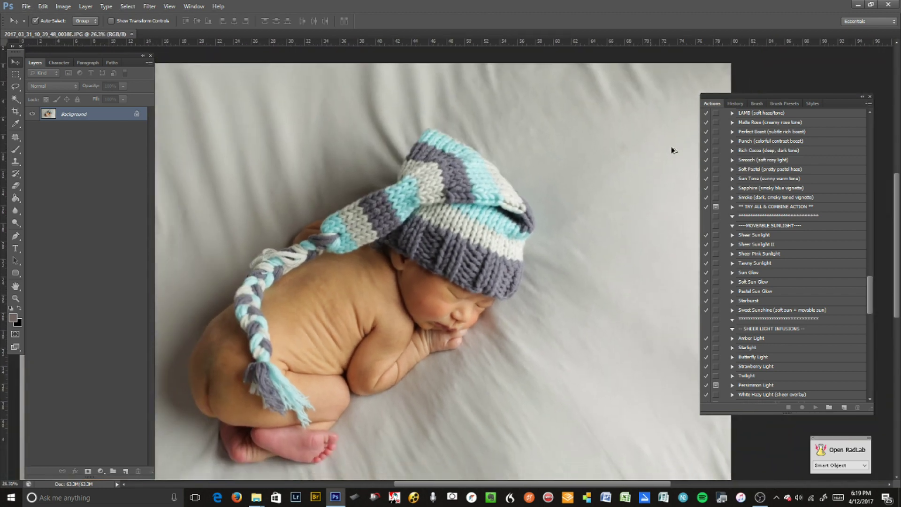
{"action": "left_click_drag", "start_coordinate": [547, 341], "coordinate": [521, 294]}
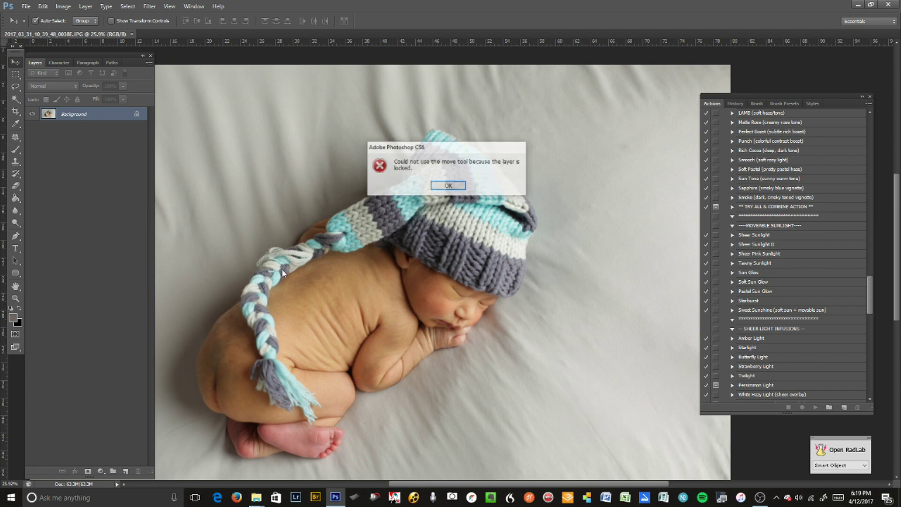
{"action": "left_click", "coordinate": [462, 186]}
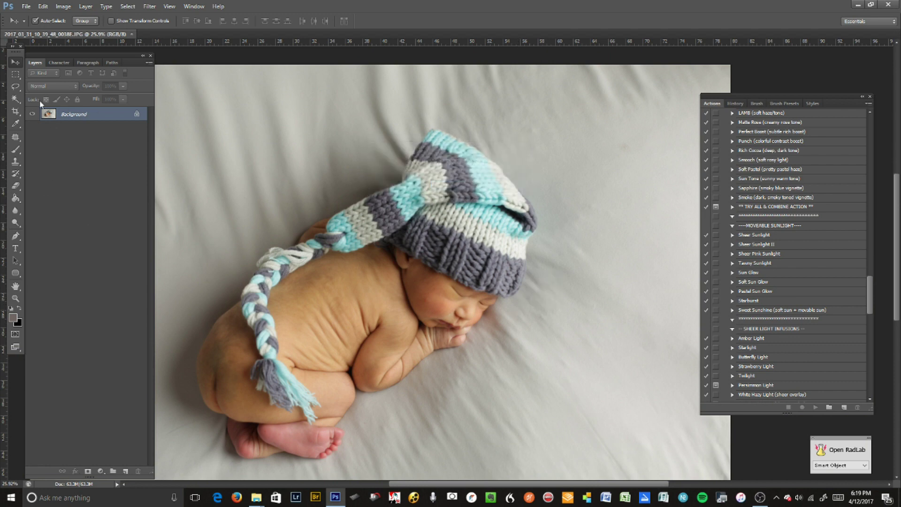
- Select the blanket area in front of the baby with the Magnetic Lasso, following the hat, face, arm and leg edges
{"action": "left_click", "coordinate": [17, 86]}
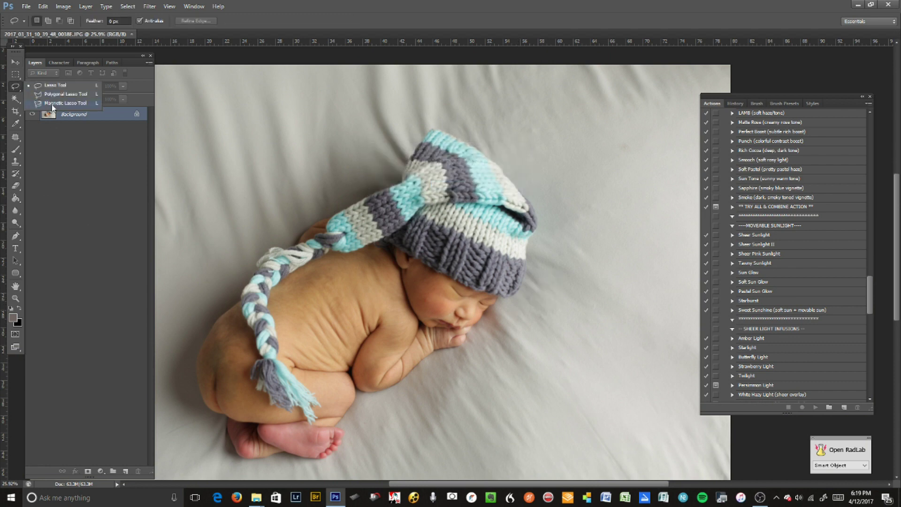
{"action": "left_click", "coordinate": [53, 104]}
{"action": "scroll", "coordinate": [558, 277], "scroll_direction": "up", "scroll_amount": 2}
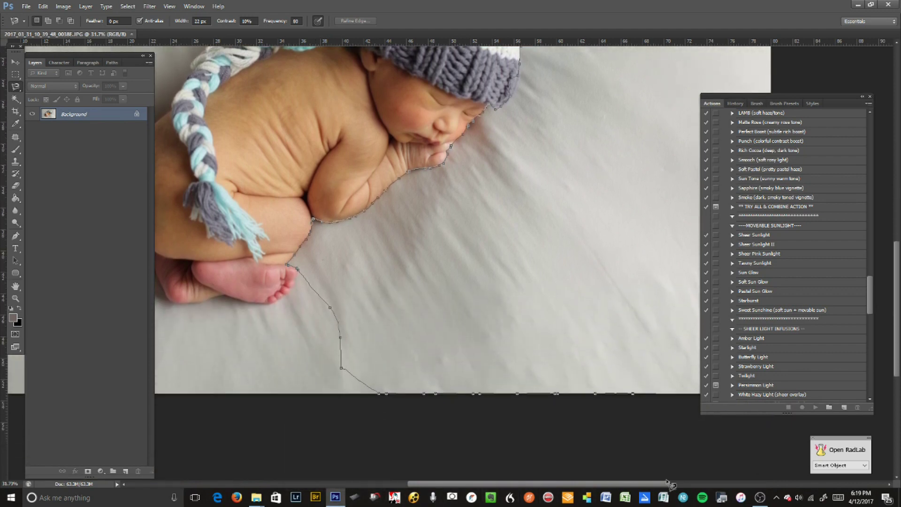
{"action": "mouse_move", "coordinate": [817, 81]}
{"action": "left_mouse_down"}
{"action": "mouse_move", "coordinate": [720, 35]}
{"action": "mouse_move", "coordinate": [691, 55]}
{"action": "mouse_move", "coordinate": [651, 53]}
{"action": "left_mouse_up"}
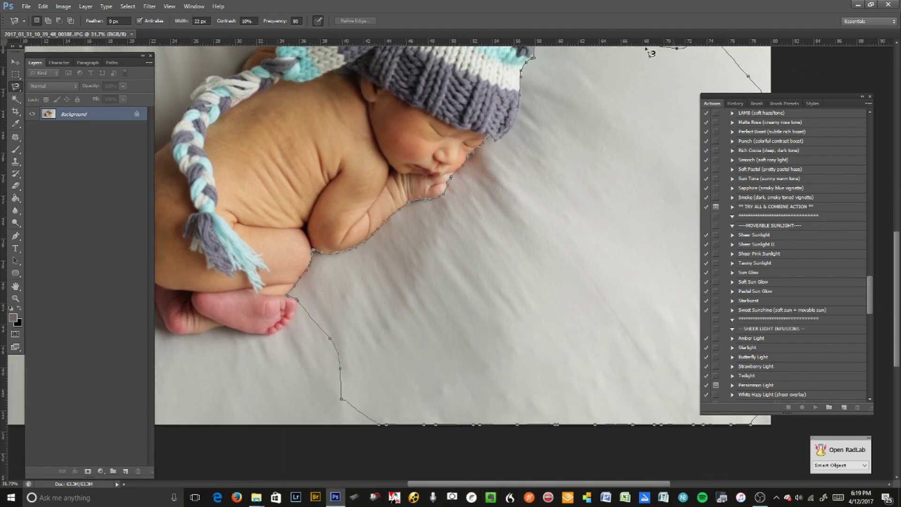
{"action": "left_click", "coordinate": [649, 53]}
{"action": "scroll", "coordinate": [594, 287], "scroll_direction": "up", "scroll_amount": 1}
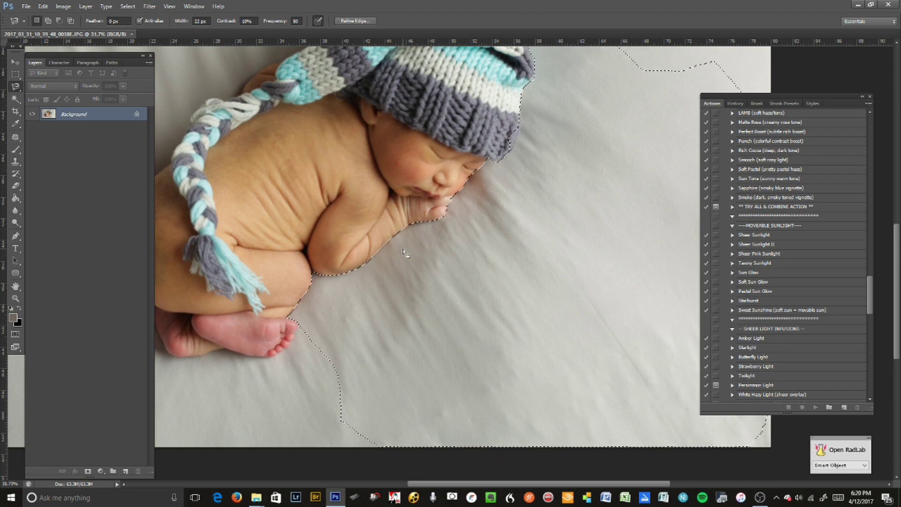
{"action": "scroll", "coordinate": [545, 242], "scroll_direction": "up", "scroll_amount": 3}
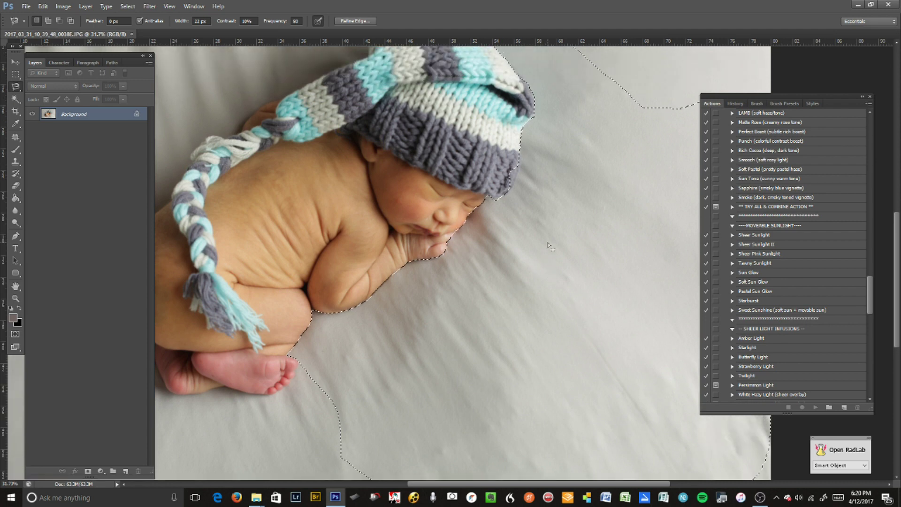
- Add the missed sliver of blanket beside the hat brim to the selection
{"action": "key", "text": "shift"}
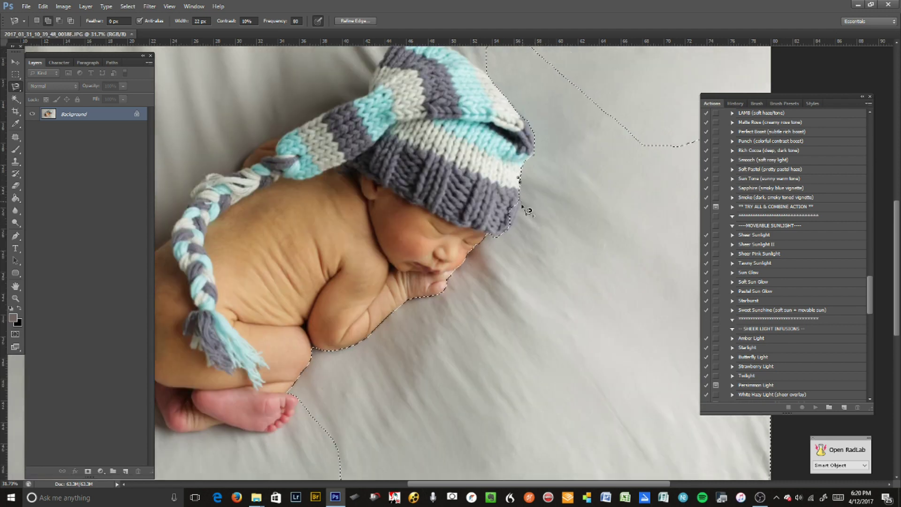
{"action": "left_click", "coordinate": [521, 209]}
{"action": "double_click", "coordinate": [497, 175]}
- Feather the blanket selection by 1 pixel
{"action": "left_click_drag", "start_coordinate": [572, 260], "coordinate": [552, 191]}
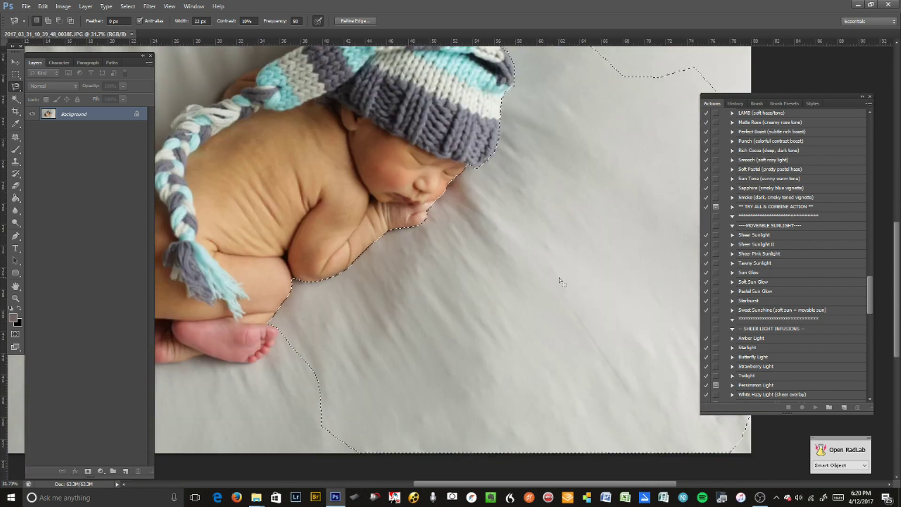
{"action": "key", "text": "shift+F6"}
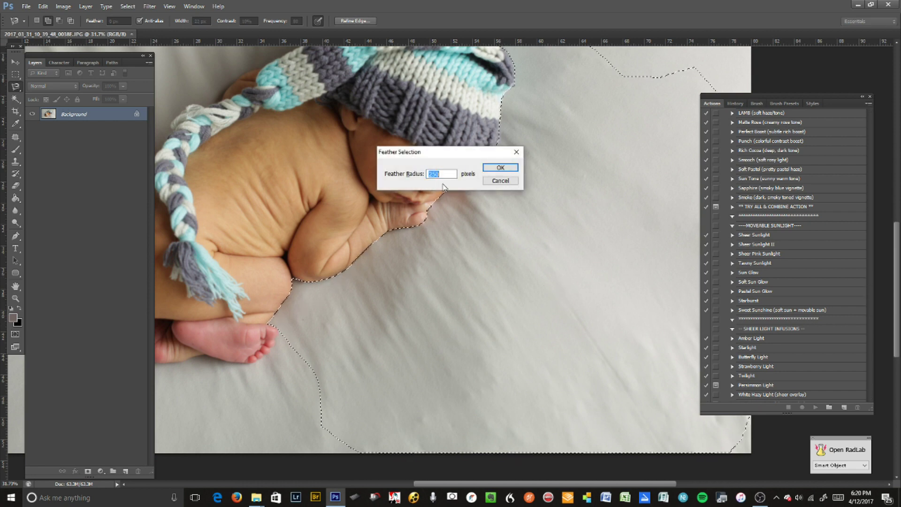
{"action": "type", "text": "1.5"}
{"action": "key", "text": "Return"}
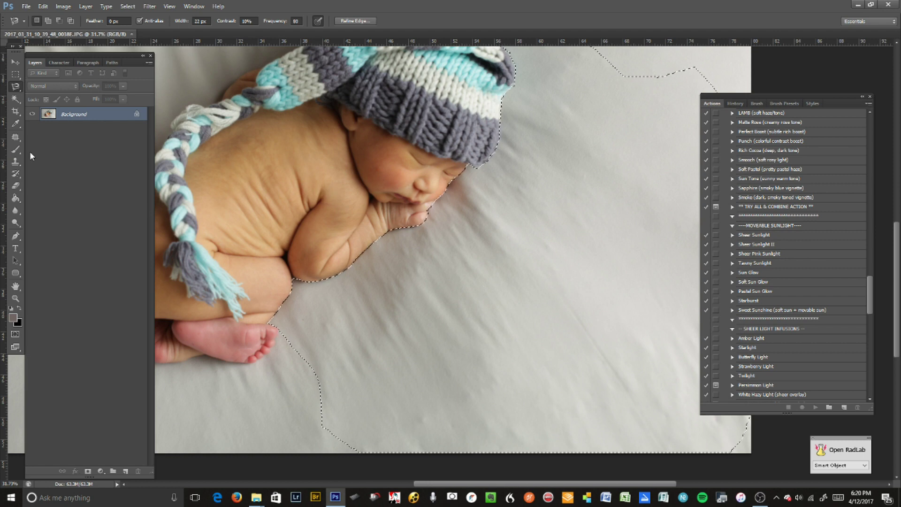
- Clone smooth fabric over the wrinkles in the lower part of the selected blanket with a 700 px Clone Stamp brush
{"action": "left_click", "coordinate": [15, 162]}
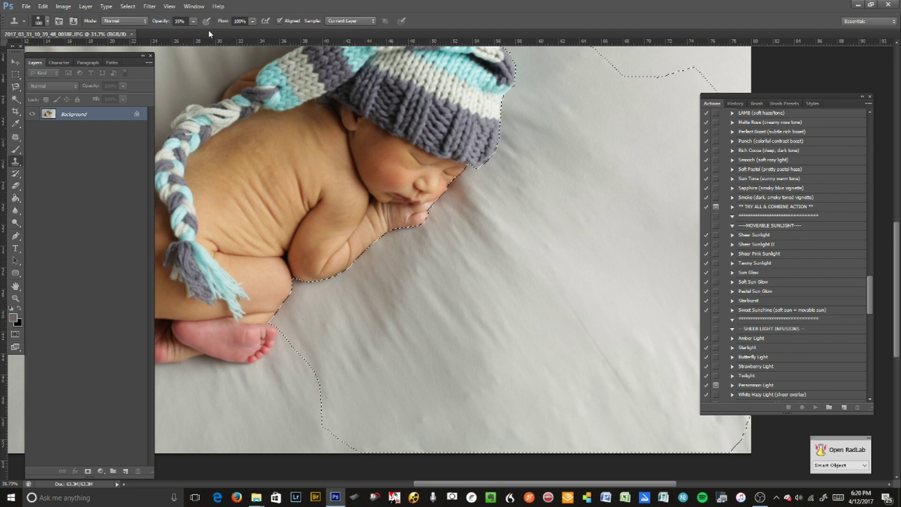
{"action": "key", "text": "bracketright"}
{"action": "key", "text": "bracketright"}
{"action": "key", "text": "bracketleft"}
{"action": "key", "text": "bracketleft"}
{"action": "scroll", "coordinate": [531, 271], "scroll_direction": "down", "scroll_amount": 3}
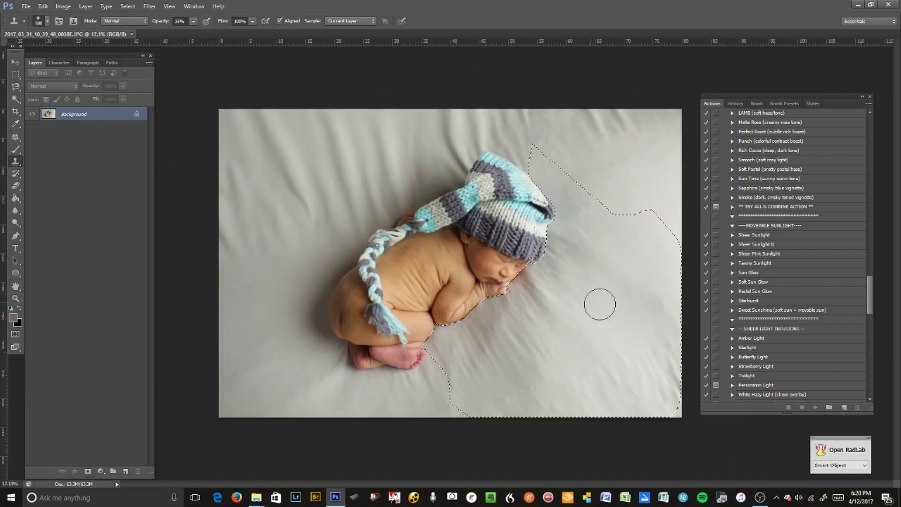
{"action": "key", "text": "bracketright"}
{"action": "key", "text": "bracketright"}
{"action": "left_click", "coordinate": [615, 324], "text": "alt"}
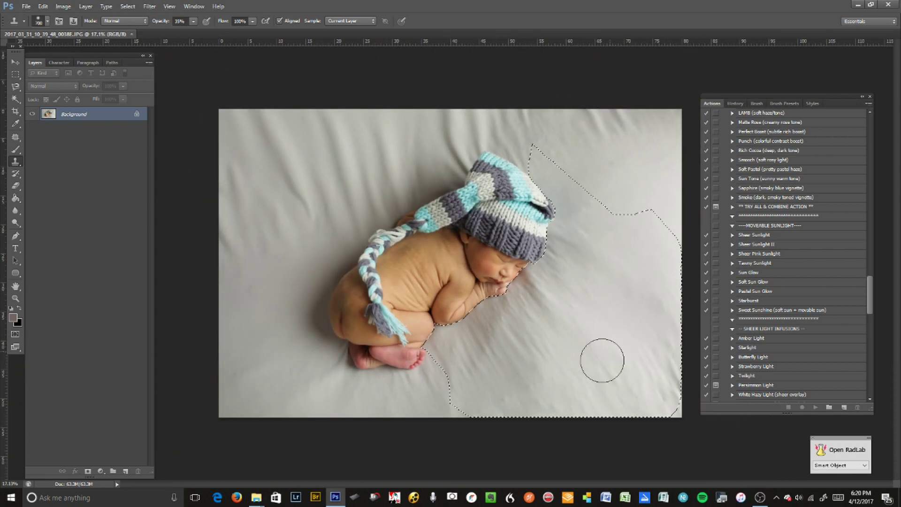
{"action": "mouse_move", "coordinate": [604, 360]}
{"action": "left_mouse_down"}
{"action": "mouse_move", "coordinate": [556, 412]}
{"action": "mouse_move", "coordinate": [563, 379]}
{"action": "mouse_move", "coordinate": [521, 410]}
{"action": "left_mouse_up"}
{"action": "left_click", "coordinate": [593, 361], "text": "alt"}
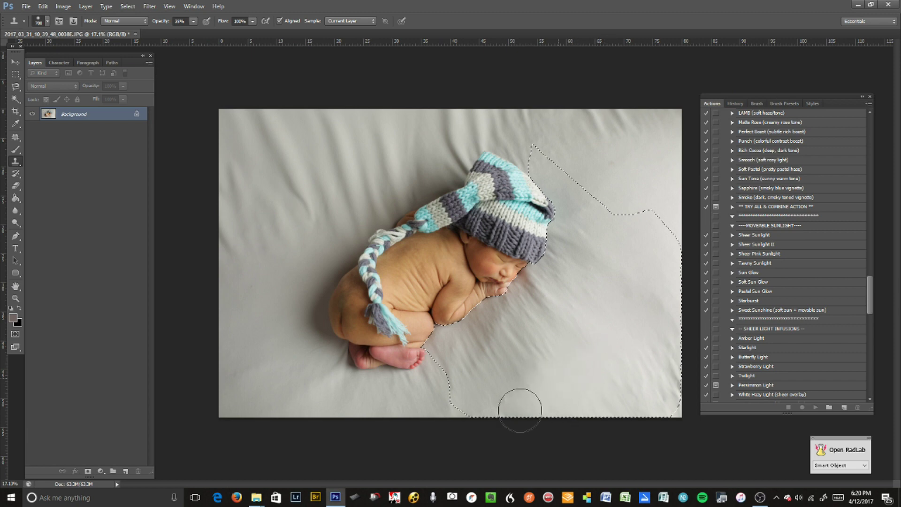
{"action": "left_click", "coordinate": [604, 336], "text": "alt"}
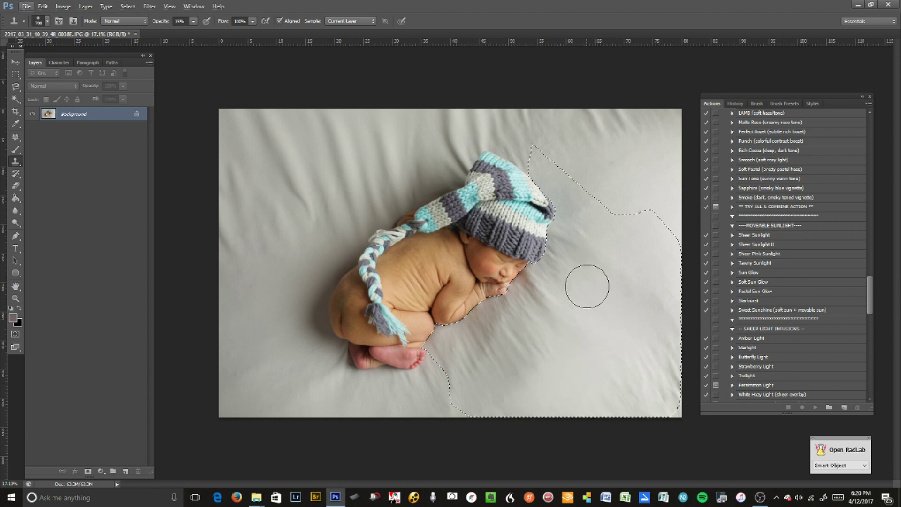
- Clone away the blanket wrinkles between the baby's legs and hands and the photo's lower edge
{"action": "left_click_drag", "start_coordinate": [553, 335], "coordinate": [507, 382]}
{"action": "left_click_drag", "start_coordinate": [573, 326], "coordinate": [500, 394]}
{"action": "left_click", "coordinate": [528, 368], "text": "alt"}
{"action": "left_click", "coordinate": [551, 340], "text": "alt"}
{"action": "mouse_move", "coordinate": [546, 328]}
{"action": "left_mouse_down"}
{"action": "mouse_move", "coordinate": [509, 351]}
{"action": "mouse_move", "coordinate": [540, 338]}
{"action": "mouse_move", "coordinate": [485, 354]}
{"action": "mouse_move", "coordinate": [490, 347]}
{"action": "left_mouse_up"}
{"action": "key", "text": "["}
{"action": "left_click", "coordinate": [530, 317], "text": "alt"}
{"action": "key", "text": "]"}
{"action": "left_click", "coordinate": [513, 338], "text": "alt"}
{"action": "left_click", "coordinate": [507, 334], "text": "alt"}
{"action": "left_click_drag", "start_coordinate": [533, 307], "coordinate": [556, 291]}
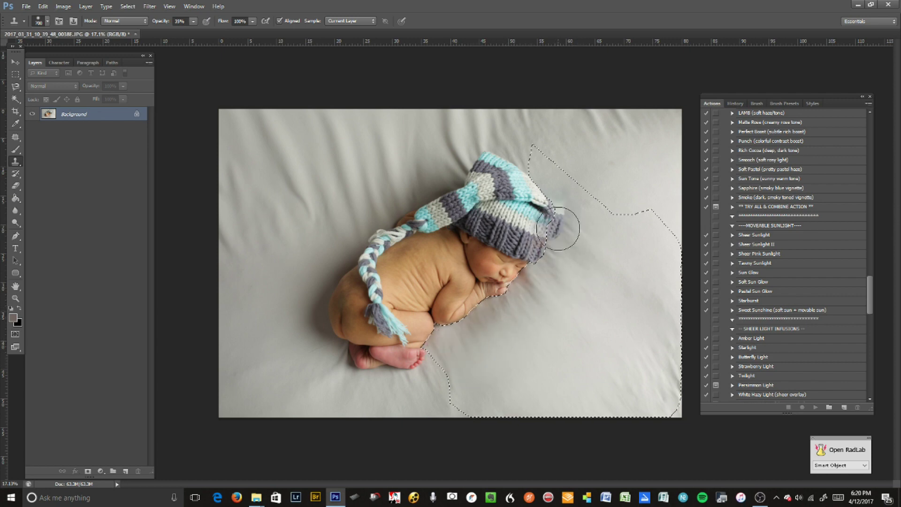
- Reduce the clone brush to 600 px and smooth the remaining creases across the right side of the blanket
{"action": "key", "text": "["}
{"action": "mouse_move", "coordinate": [533, 273]}
{"action": "left_mouse_down"}
{"action": "mouse_move", "coordinate": [548, 283]}
{"action": "mouse_move", "coordinate": [555, 307]}
{"action": "mouse_move", "coordinate": [599, 308]}
{"action": "mouse_move", "coordinate": [629, 388]}
{"action": "mouse_move", "coordinate": [619, 378]}
{"action": "mouse_move", "coordinate": [649, 352]}
{"action": "mouse_move", "coordinate": [583, 408]}
{"action": "left_mouse_up"}
{"action": "left_click", "coordinate": [550, 310], "text": "alt"}
{"action": "left_click", "coordinate": [636, 336], "text": "alt"}
{"action": "left_click", "coordinate": [641, 326]}
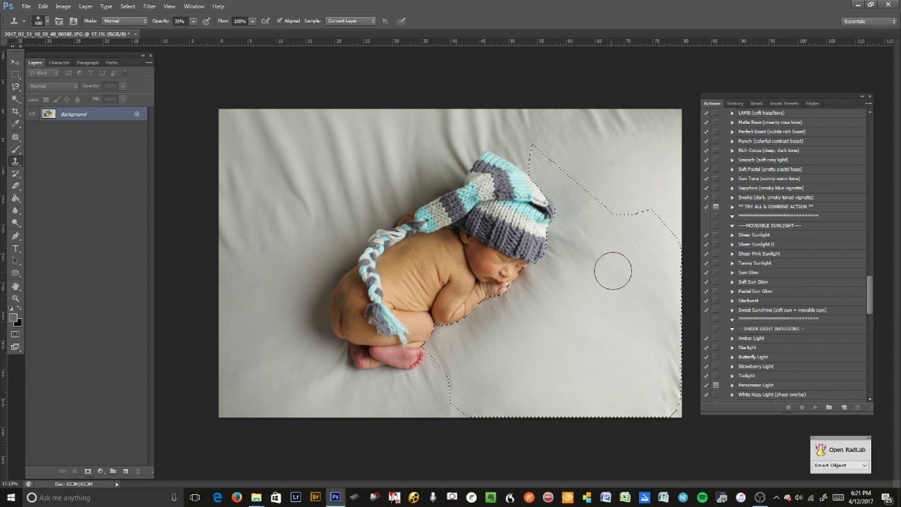
{"action": "left_click", "coordinate": [617, 281], "text": "alt"}
{"action": "mouse_move", "coordinate": [542, 251]}
{"action": "left_mouse_down"}
{"action": "mouse_move", "coordinate": [551, 265]}
{"action": "mouse_move", "coordinate": [562, 256]}
{"action": "left_mouse_up"}
- Clone smooth fabric over the creases just below the baby's arm, reducing the brush to 400 and then 250 px
{"action": "key", "text": "bracketleft"}
{"action": "key", "text": "bracketleft"}
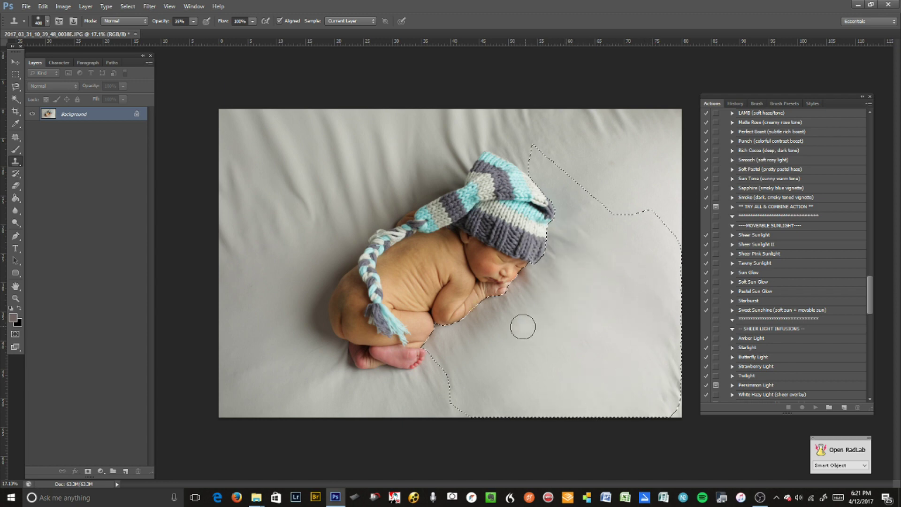
{"action": "left_click", "coordinate": [527, 340], "text": "alt"}
{"action": "scroll", "coordinate": [527, 340], "scroll_direction": "up", "scroll_amount": 2}
{"action": "scroll", "coordinate": [548, 357], "scroll_direction": "up", "scroll_amount": 3}
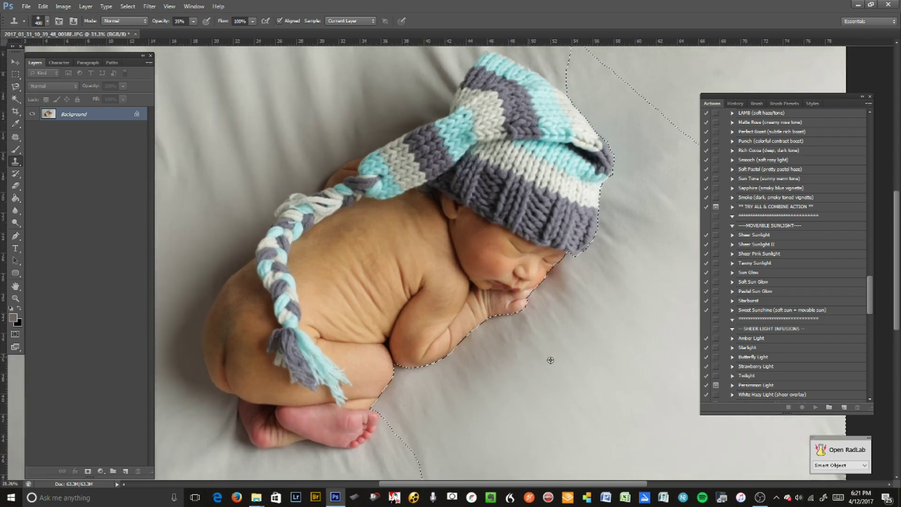
{"action": "key", "text": "bracketleft"}
{"action": "key", "text": "bracketleft"}
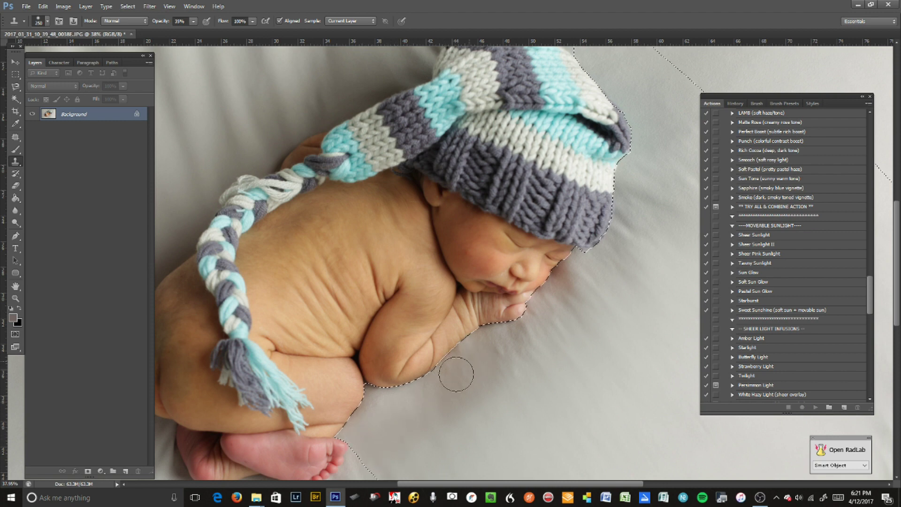
- Blend the blanket below the baby's hand by cloning with brush sizes of 500 and 300 px
{"action": "key", "text": "bracketright"}
{"action": "key", "text": "bracketright"}
{"action": "key", "text": "bracketright"}
{"action": "key", "text": "bracketright"}
{"action": "key", "text": "bracketright"}
{"action": "key", "text": "bracketright"}
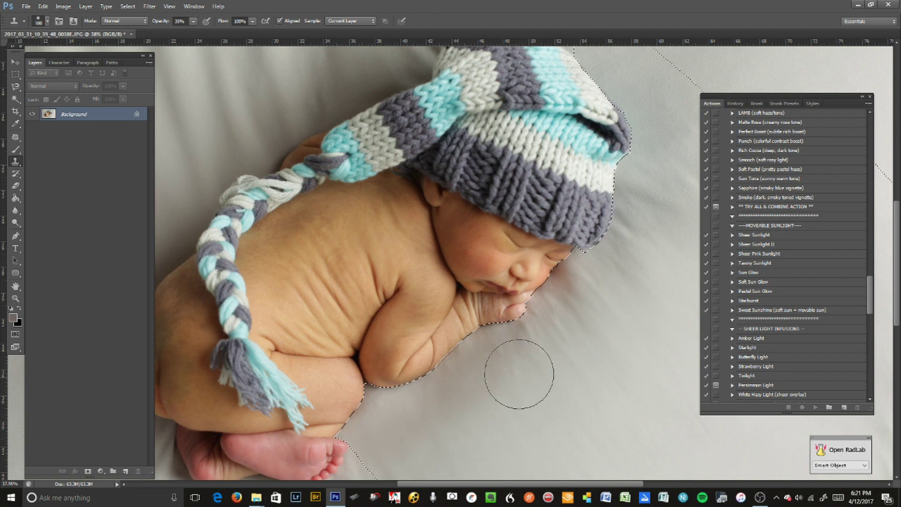
{"action": "key", "text": "bracketleft"}
{"action": "key", "text": "bracketleft"}
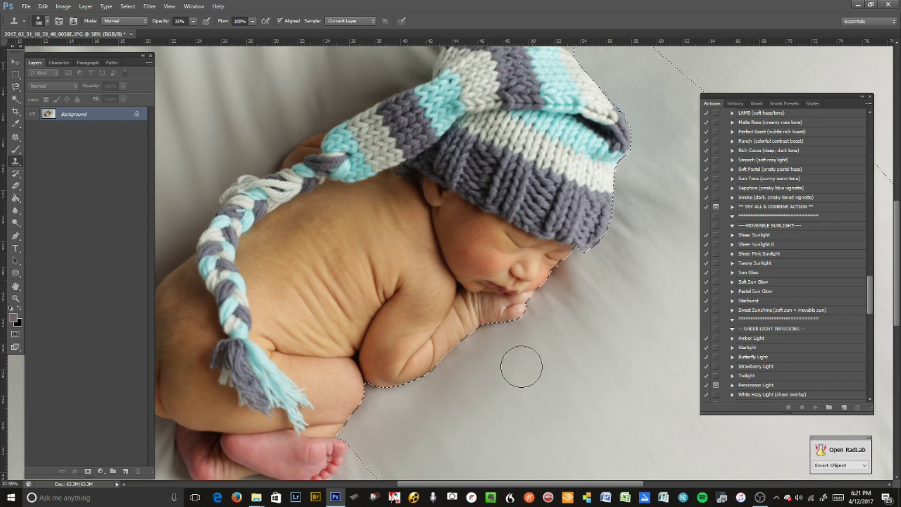
- Clone clean fabric tightly along the baby's elbow and knee edge with a brush of about 175 px
{"action": "key", "text": "bracketleft"}
{"action": "key", "text": "bracketleft"}
{"action": "key", "text": "bracketleft"}
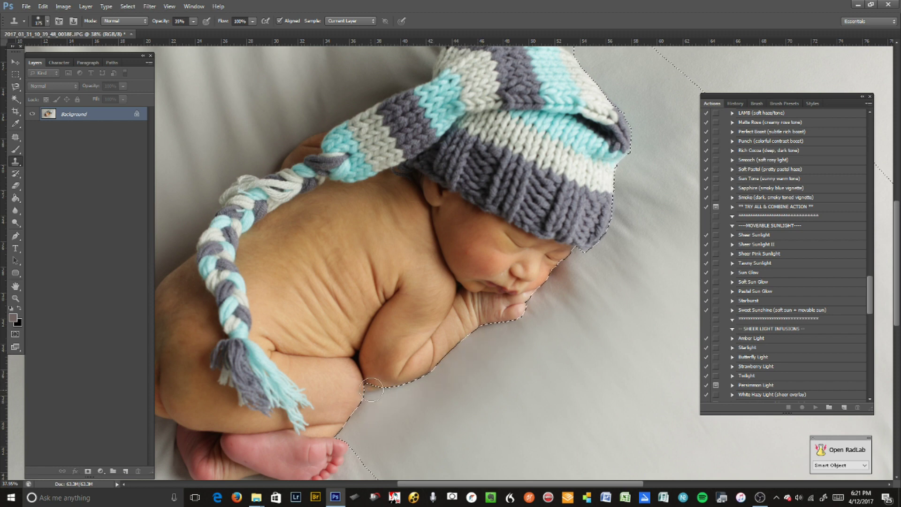
{"action": "key", "text": "bracketleft"}
{"action": "key", "text": "bracketleft"}
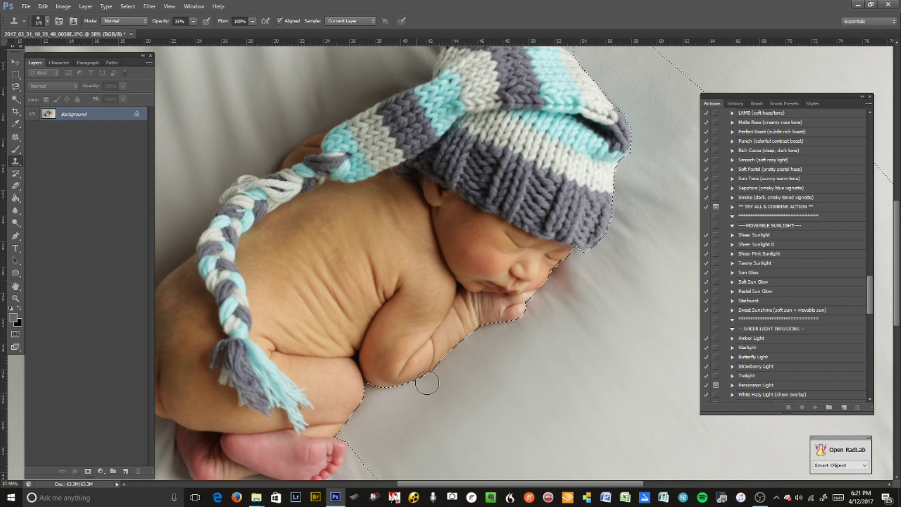
{"action": "key", "text": "bracketright"}
- Smooth the blanket beside the baby's hand and face, enlarging the clone brush to 400 px
{"action": "left_click_drag", "start_coordinate": [468, 383], "coordinate": [316, 428]}
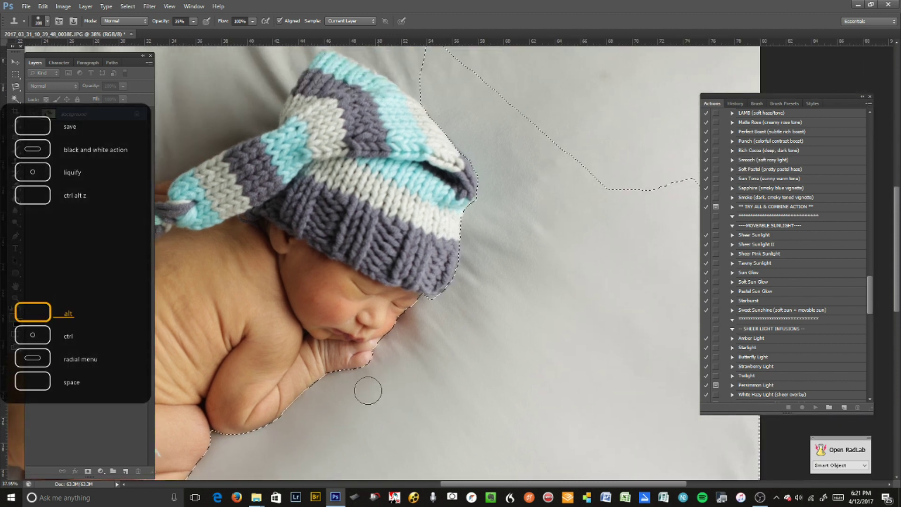
{"action": "key", "text": "bracketleft"}
{"action": "key", "text": "bracketright"}
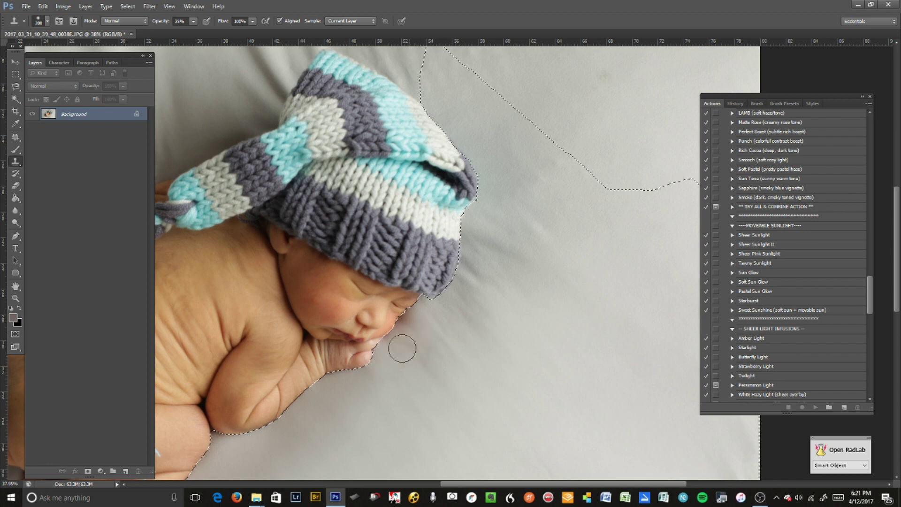
{"action": "key", "text": "bracketright"}
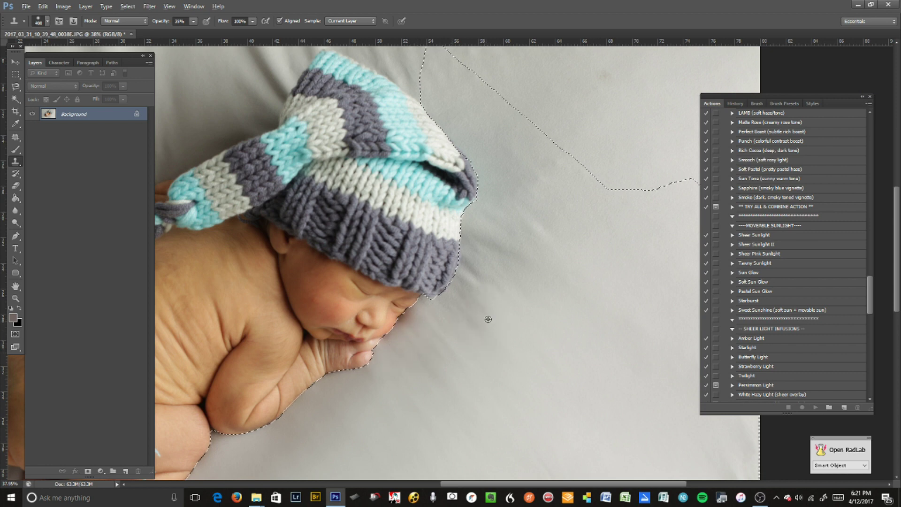
{"action": "left_click", "coordinate": [488, 319], "text": "alt"}
{"action": "mouse_move", "coordinate": [428, 361]}
{"action": "left_mouse_down"}
{"action": "mouse_move", "coordinate": [405, 378]}
{"action": "mouse_move", "coordinate": [429, 385]}
{"action": "left_mouse_up"}
{"action": "left_click", "coordinate": [509, 295], "text": "alt"}
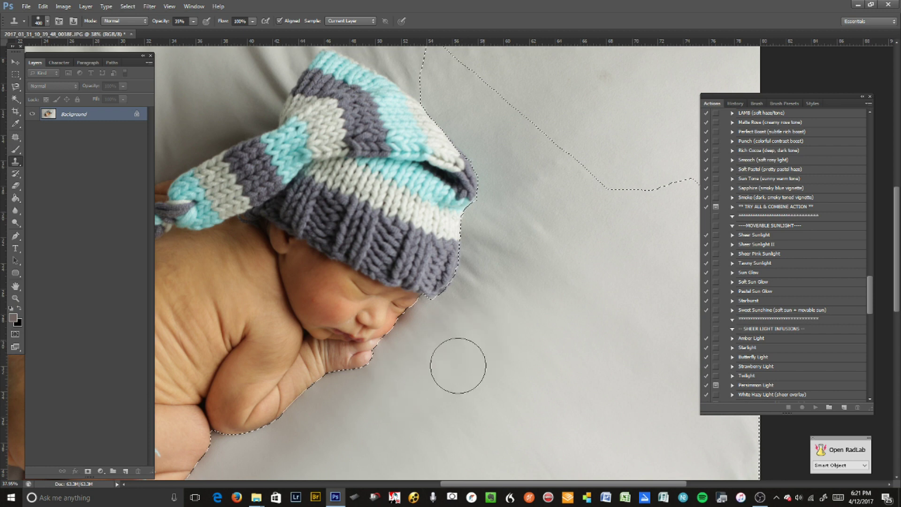
- Clone smooth fabric over the creases beside the hat's brim with brush sizes of 300, 200 and 400 px
{"action": "key", "text": "bracketleft"}
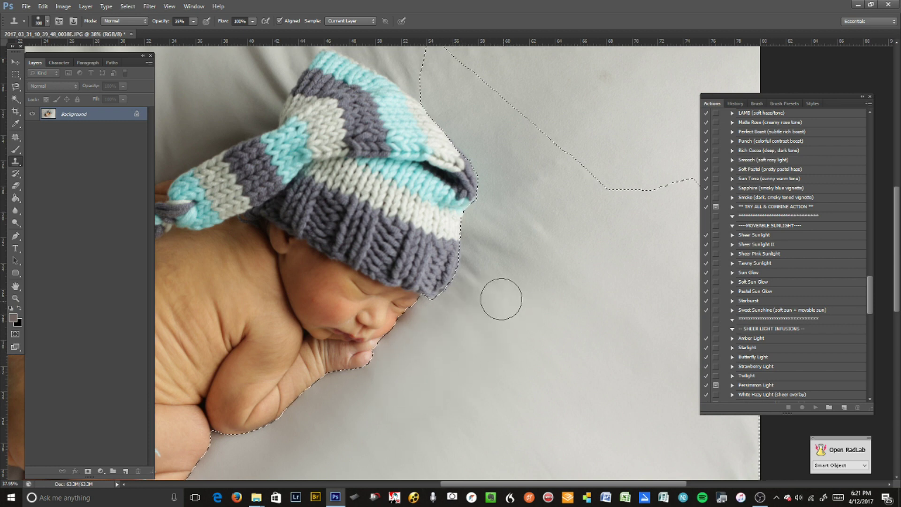
{"action": "key", "text": "bracketleft"}
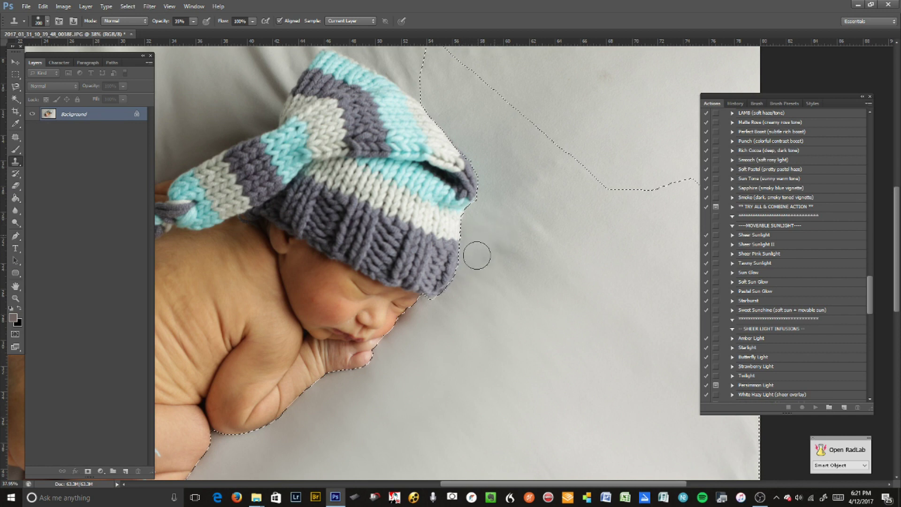
{"action": "key", "text": "bracketright"}
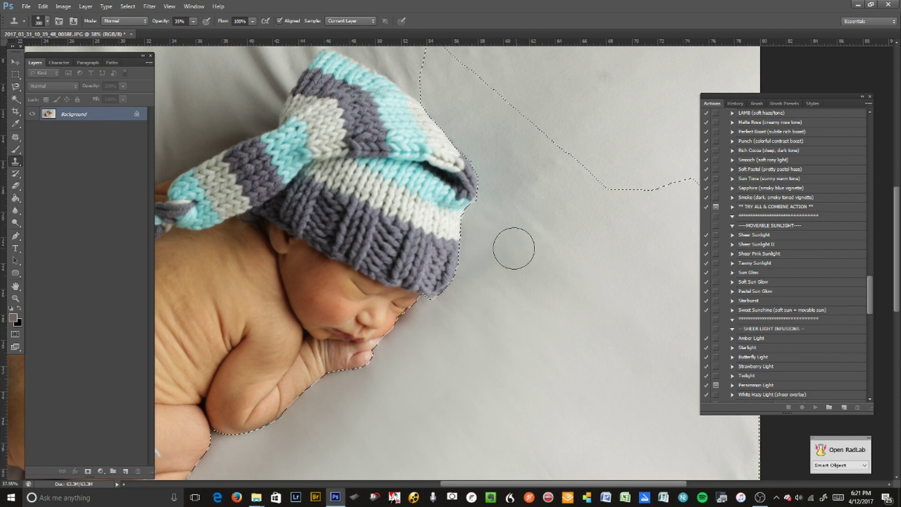
{"action": "left_click", "coordinate": [441, 342], "text": "alt"}
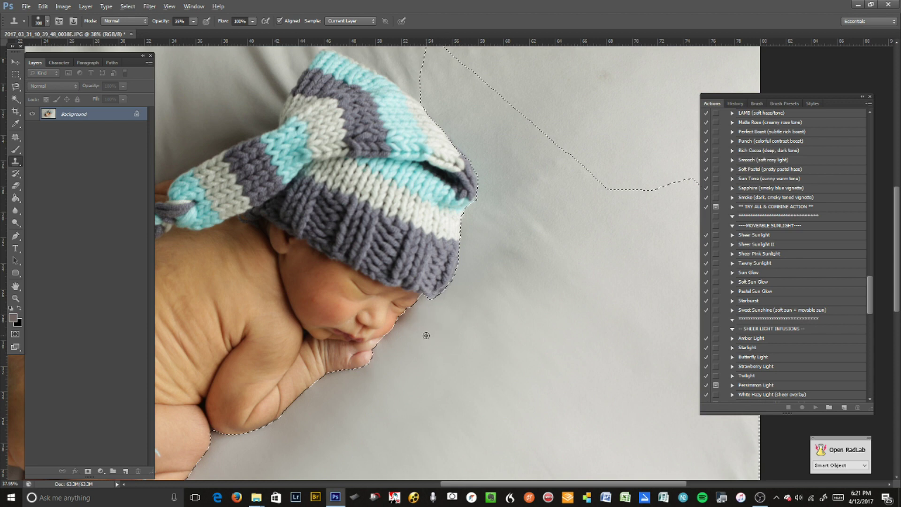
{"action": "key", "text": "bracketright"}
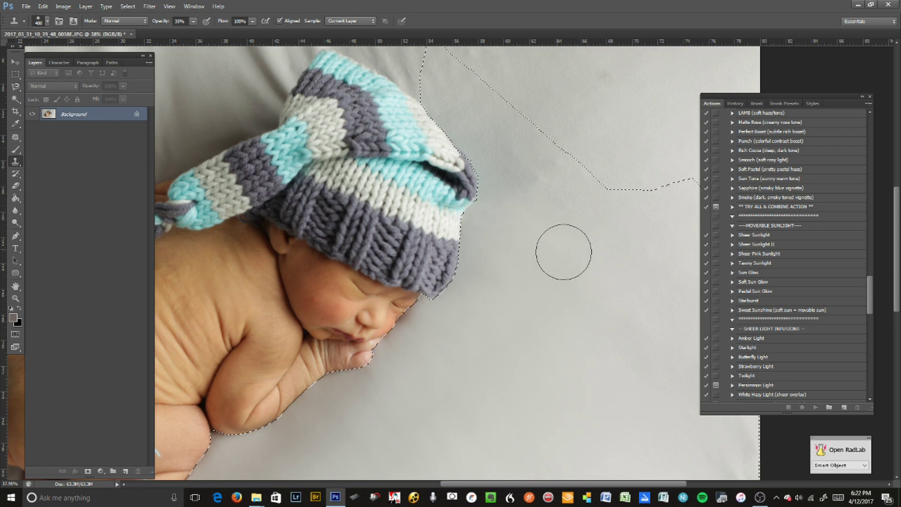
- Clone clean fabric over the shadowed creases beside the hat's folded edge with a 250 px brush
{"action": "key", "text": "bracketleft"}
{"action": "key", "text": "bracketleft"}
{"action": "left_click", "coordinate": [497, 148], "text": "alt"}
{"action": "left_click", "coordinate": [495, 181]}
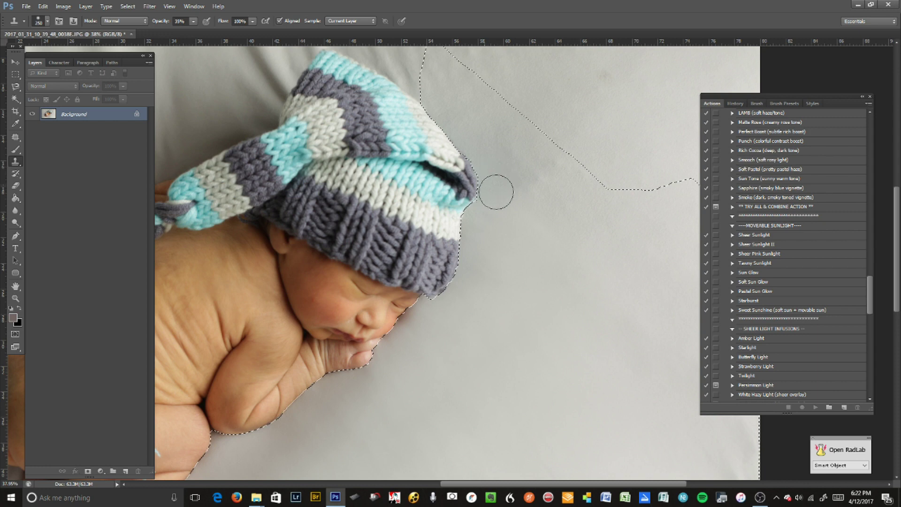
{"action": "left_click", "coordinate": [518, 204], "text": "alt"}
- Smooth the blanket near the photo's lower right corner by cloning with brush sizes of 700 and 900 px
{"action": "scroll", "coordinate": [573, 233], "scroll_direction": "down", "scroll_amount": 4}
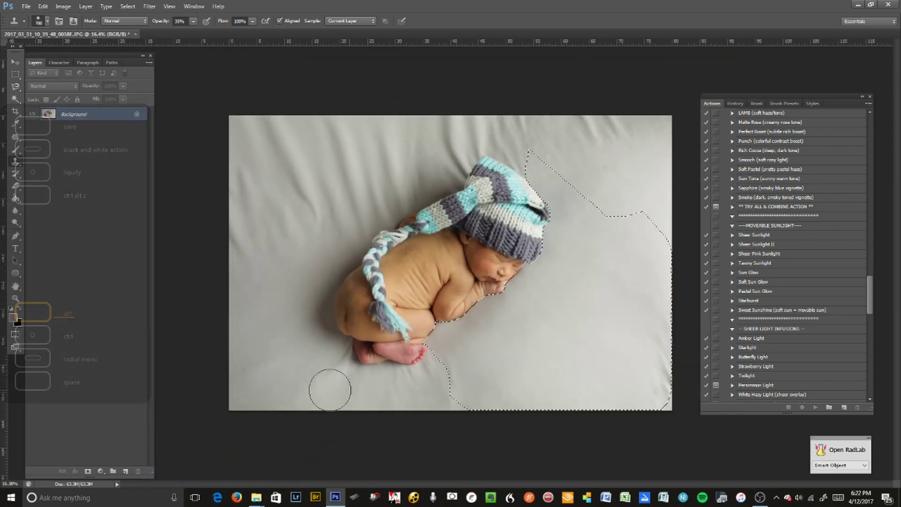
{"action": "key", "text": "bracketright"}
{"action": "key", "text": "bracketright"}
{"action": "key", "text": "bracketright"}
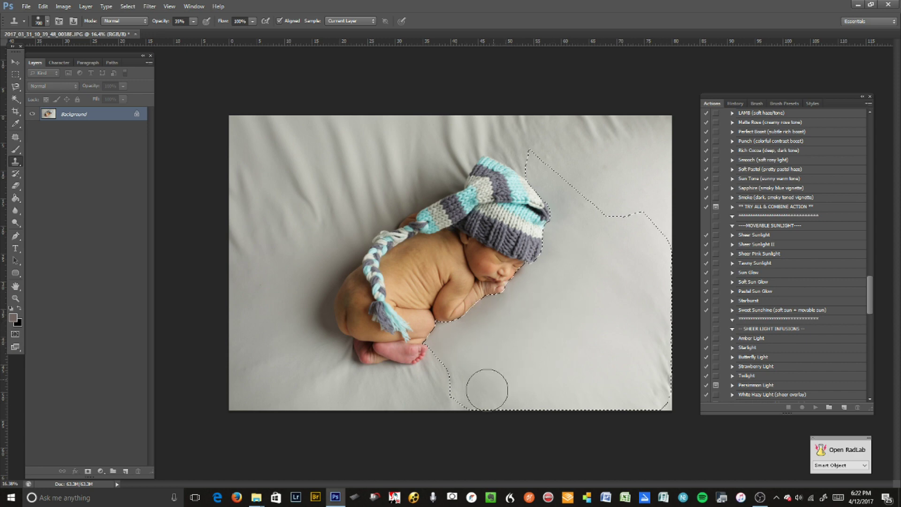
{"action": "key", "text": "bracketright"}
{"action": "key", "text": "bracketright"}
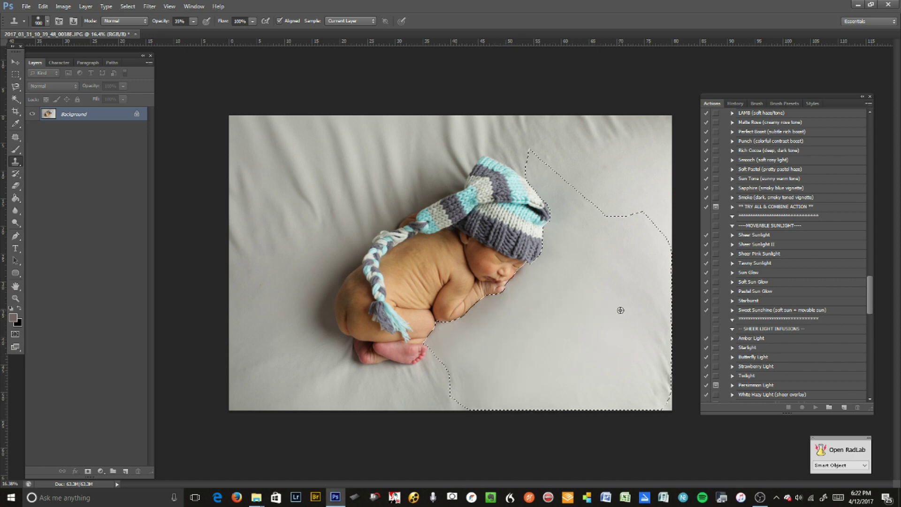
{"action": "left_click", "coordinate": [652, 338], "text": "alt"}
{"action": "mouse_move", "coordinate": [656, 355]}
{"action": "left_mouse_down"}
{"action": "mouse_move", "coordinate": [646, 362]}
{"action": "mouse_move", "coordinate": [655, 368]}
{"action": "left_mouse_up"}
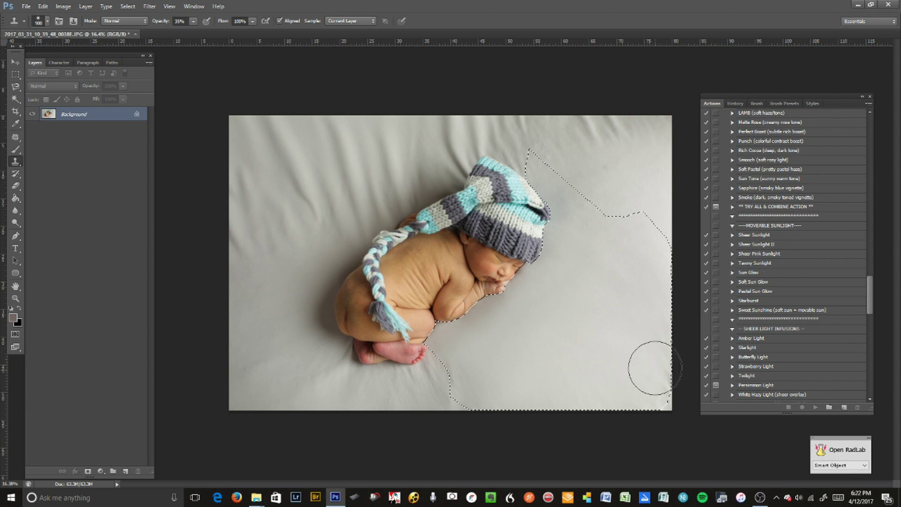
{"action": "left_click", "coordinate": [620, 362], "text": "alt"}
- Blend the open blanket in front of the baby with the large clone brush and remove the selection
{"action": "scroll", "coordinate": [607, 374], "scroll_direction": "down", "scroll_amount": 2}
{"action": "scroll", "coordinate": [601, 376], "scroll_direction": "up", "scroll_amount": 8}
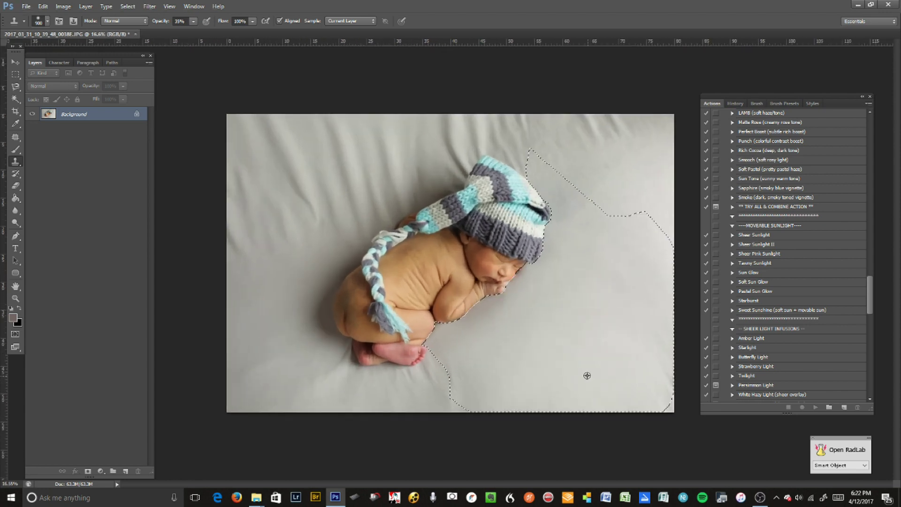
{"action": "scroll", "coordinate": [578, 382], "scroll_direction": "down", "scroll_amount": 5}
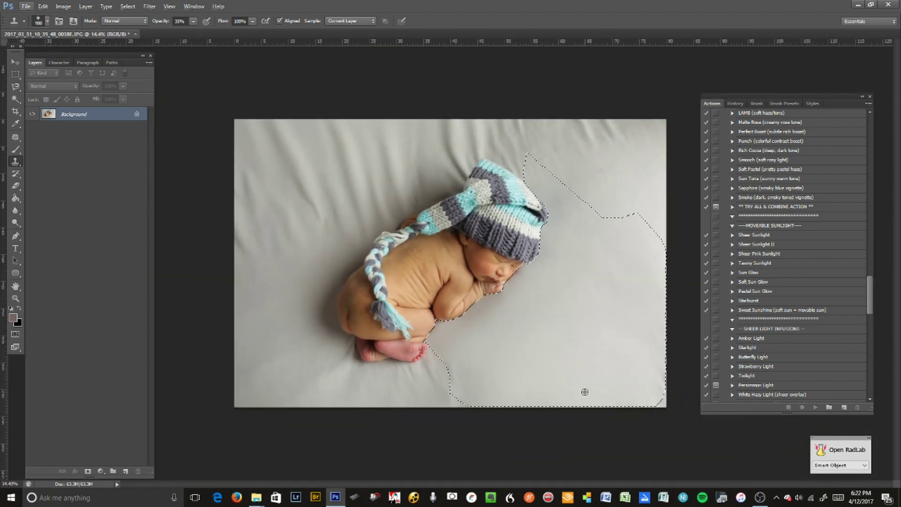
{"action": "left_click", "coordinate": [583, 296], "text": "alt"}
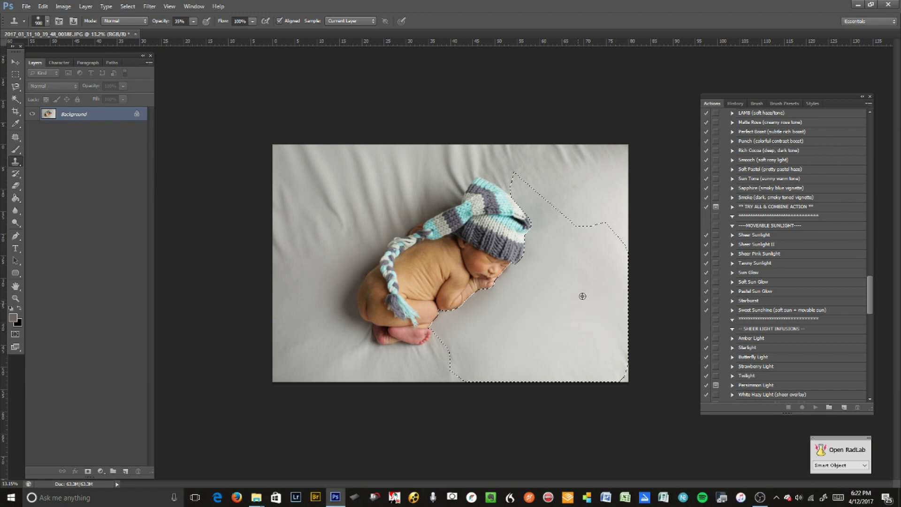
{"action": "left_click", "coordinate": [586, 277]}
{"action": "left_click", "coordinate": [617, 298], "text": "alt"}
{"action": "left_click", "coordinate": [612, 335]}
{"action": "key", "text": "ctrl+d"}
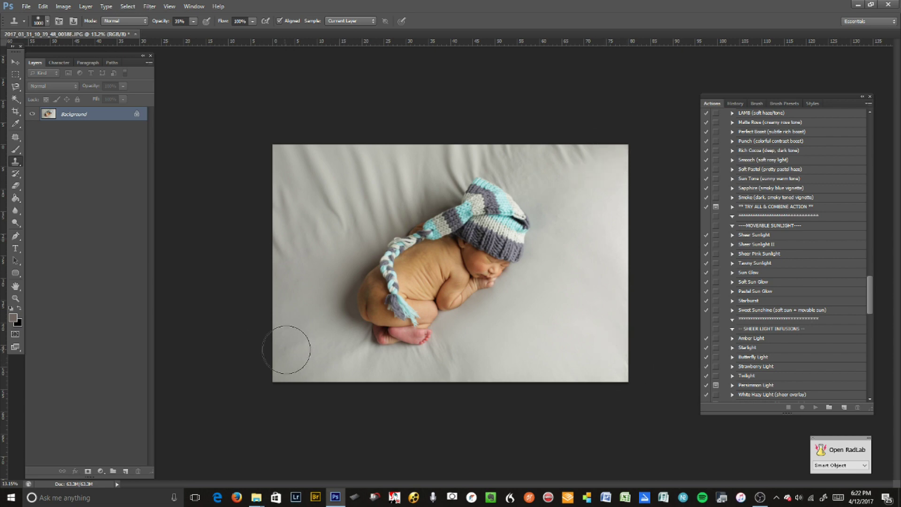
- Clone smooth fabric over the blanket folds along the photo's left side with a 900 px brush
{"action": "key", "text": "bracketleft"}
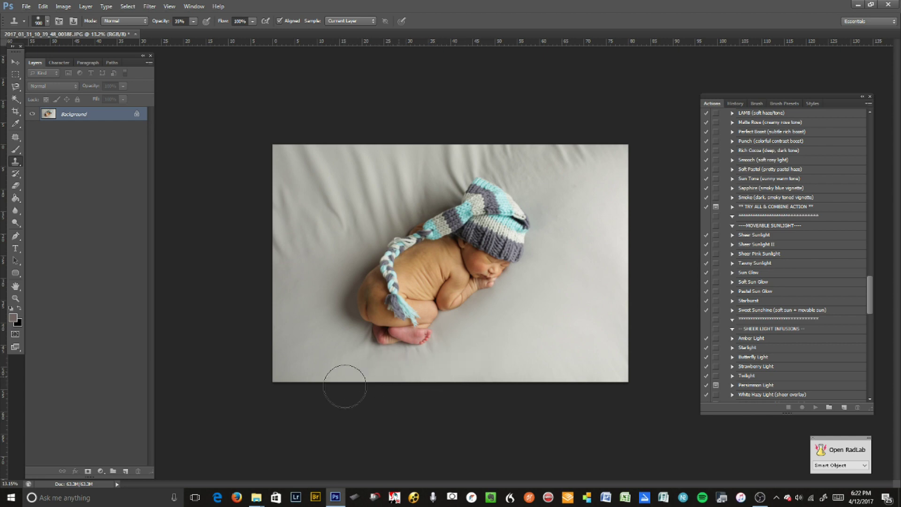
{"action": "key", "text": "bracketleft"}
{"action": "left_click", "coordinate": [290, 278], "text": "alt"}
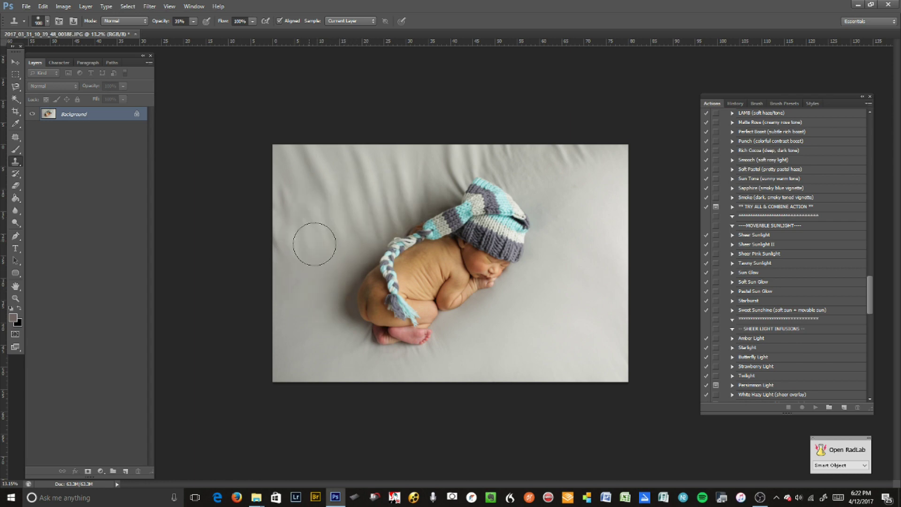
{"action": "left_click", "coordinate": [317, 192], "text": "alt"}
{"action": "left_click", "coordinate": [312, 226], "text": "alt"}
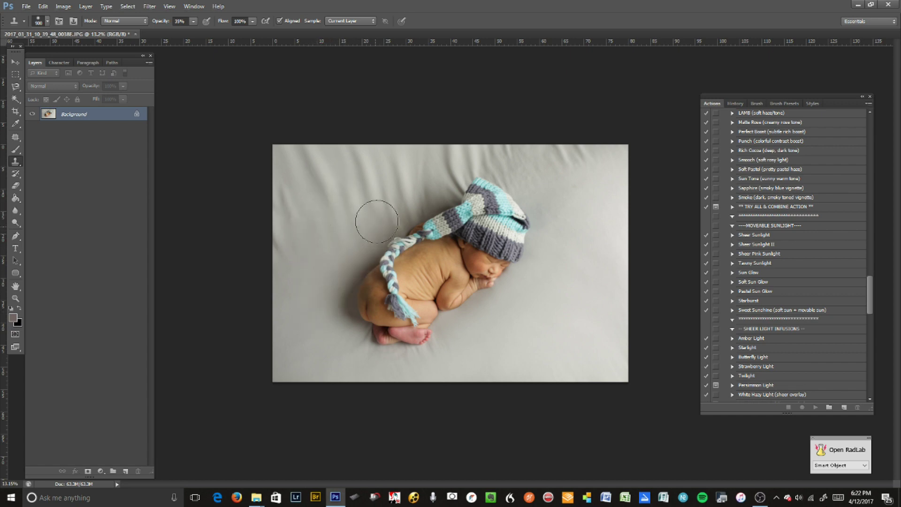
- Sample the blanket's light grey and paint over the upper-left folds at 15% opacity, enlarging the brush to 1200 px
{"action": "key", "text": "i"}
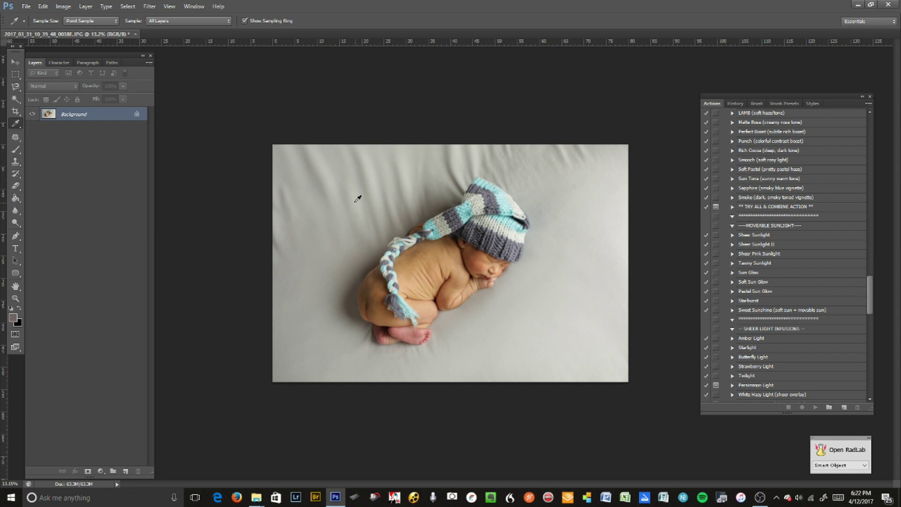
{"action": "left_click_drag", "start_coordinate": [357, 199], "coordinate": [358, 194]}
{"action": "left_click", "coordinate": [14, 149]}
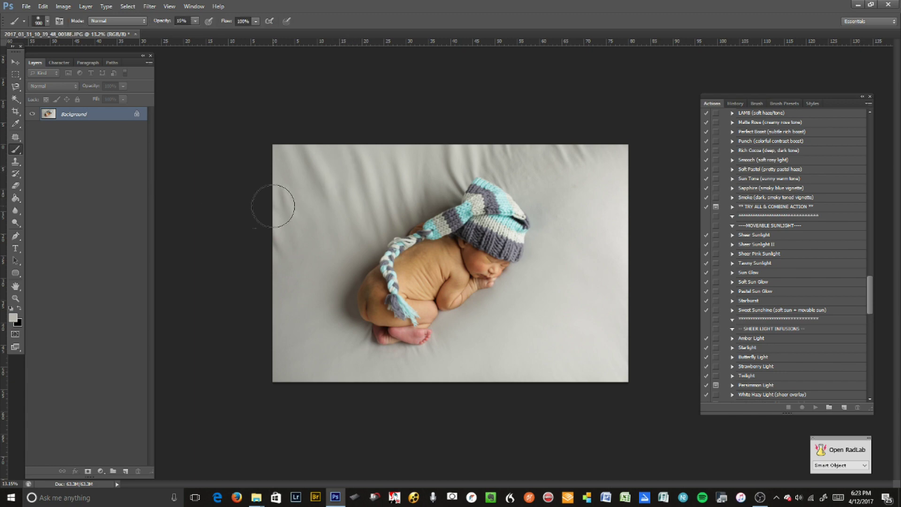
{"action": "key", "text": "bracketright"}
{"action": "key", "text": "bracketright"}
{"action": "key", "text": "bracketright"}
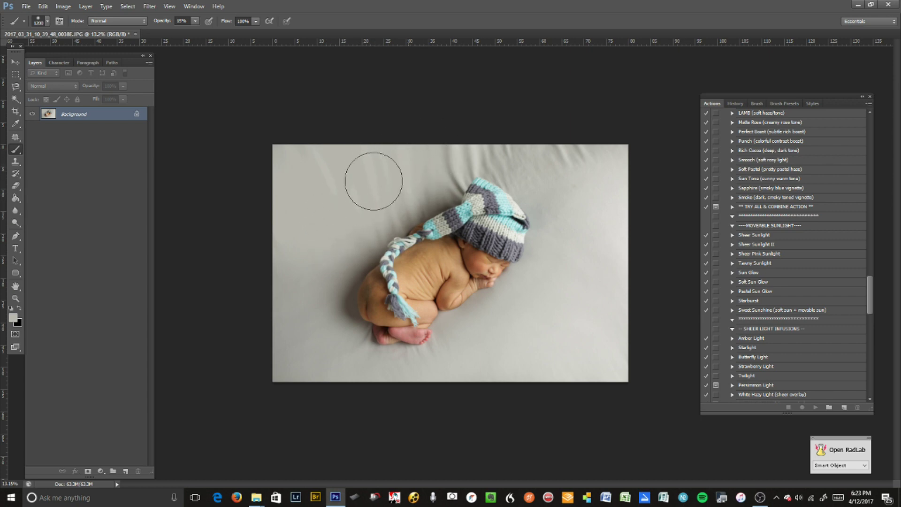
- Blend the painted upper-left blanket with the Clone Stamp at 35% opacity, using brushes of about 800 to 1000 px
{"action": "key", "text": "bracketleft"}
{"action": "key", "text": "bracketleft"}
{"action": "key", "text": "s"}
{"action": "key", "text": "alt"}
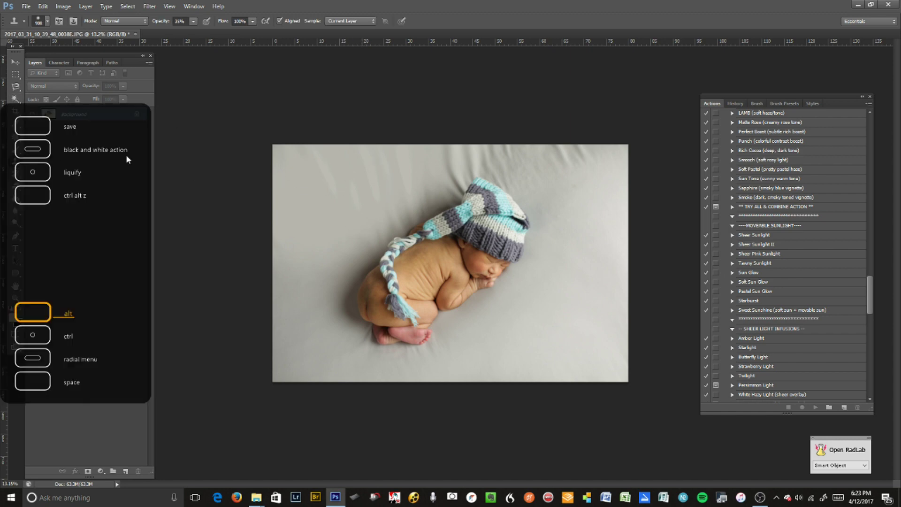
{"action": "key", "text": "bracketleft"}
{"action": "left_click", "coordinate": [316, 211], "text": "alt"}
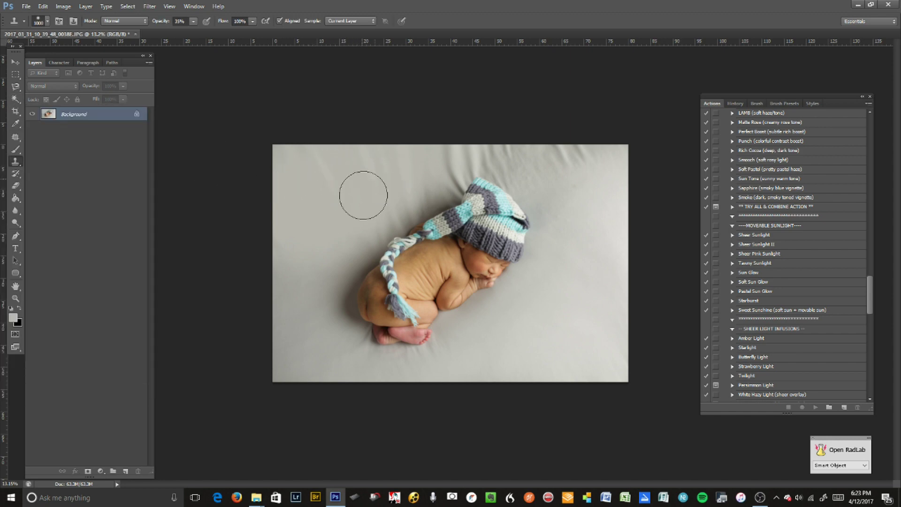
{"action": "left_click", "coordinate": [357, 205], "text": "alt"}
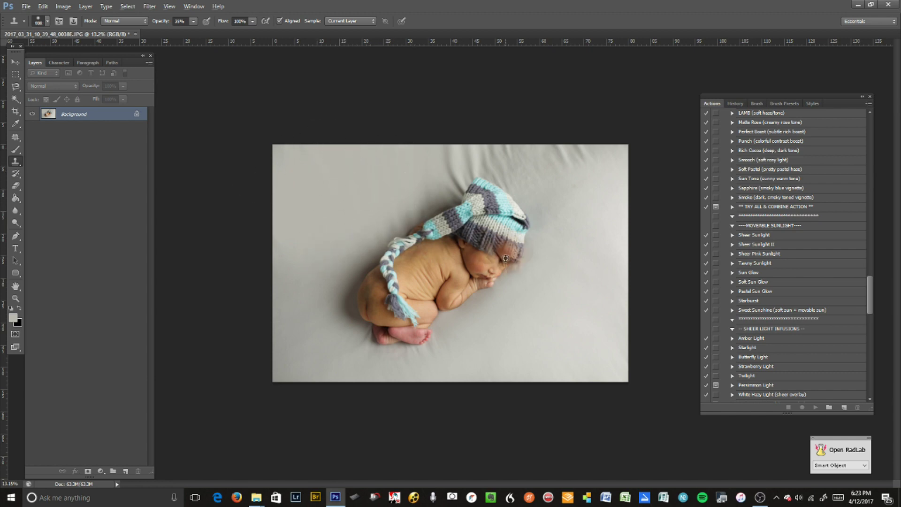
- Clone smooth fabric over the blanket just above the hat's tail with brush sizes of 400 and 300 px
{"action": "scroll", "coordinate": [407, 183], "scroll_direction": "up", "scroll_amount": 8}
{"action": "scroll", "coordinate": [407, 182], "scroll_direction": "up", "scroll_amount": 1}
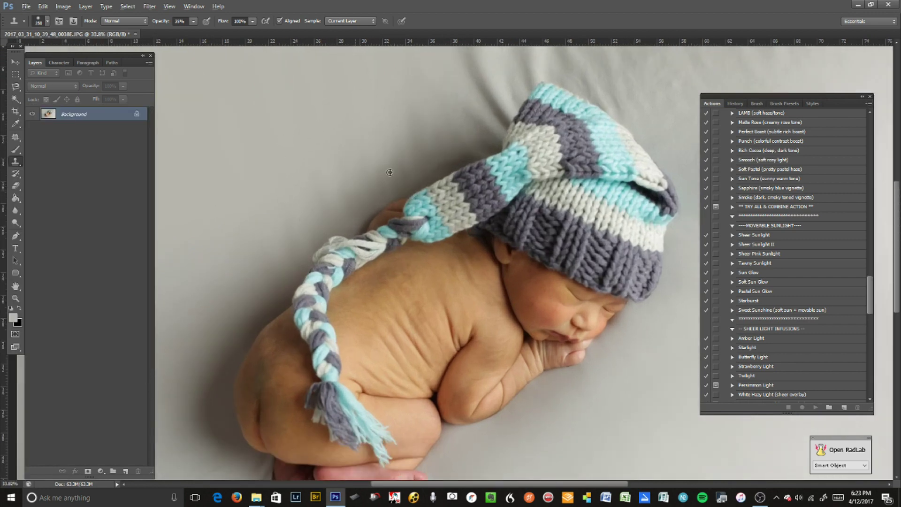
{"action": "key", "text": "bracketright"}
{"action": "key", "text": "bracketright"}
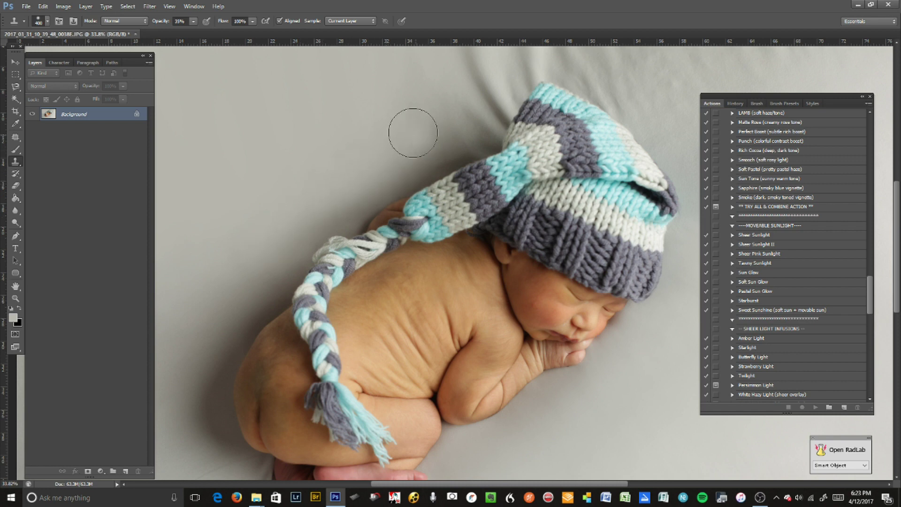
{"action": "key", "text": "bracketleft"}
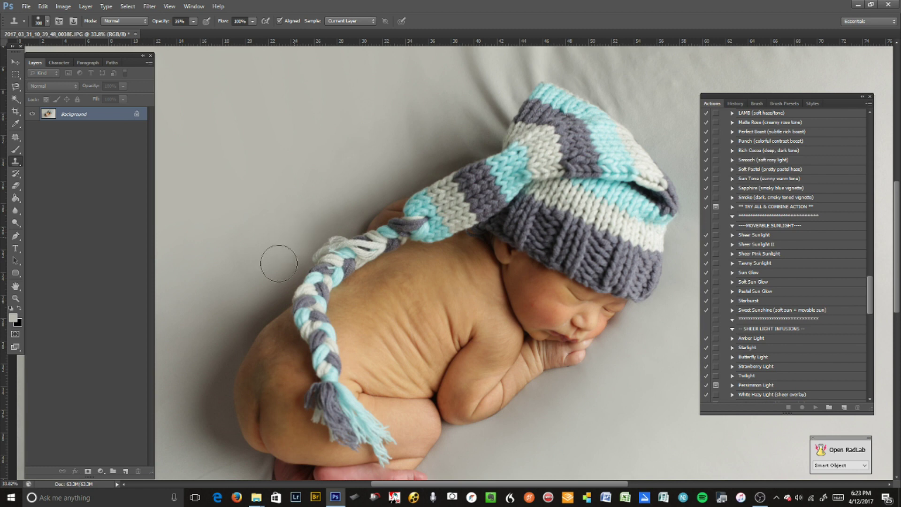
{"action": "key", "text": "bracketright"}
- Smooth the blanket folds beside the hat's tip by cloning with brush sizes of 600 and 500 px
{"action": "left_click_drag", "start_coordinate": [356, 181], "coordinate": [248, 264]}
{"action": "key", "text": "bracketright"}
{"action": "key", "text": "bracketright"}
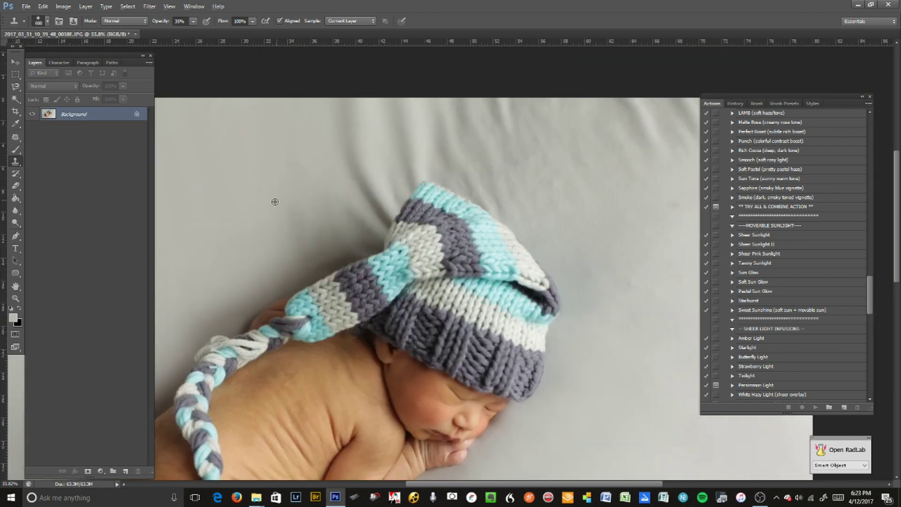
{"action": "key", "text": "bracketleft"}
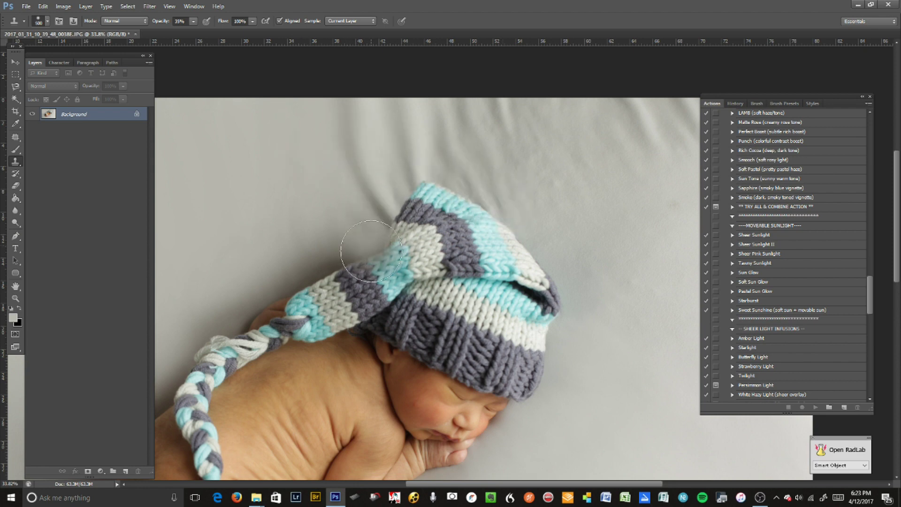
- Select the hat, the baby's face and part of the back with the Magnetic Lasso, tracing the hat's edge closely
{"action": "left_click", "coordinate": [15, 87]}
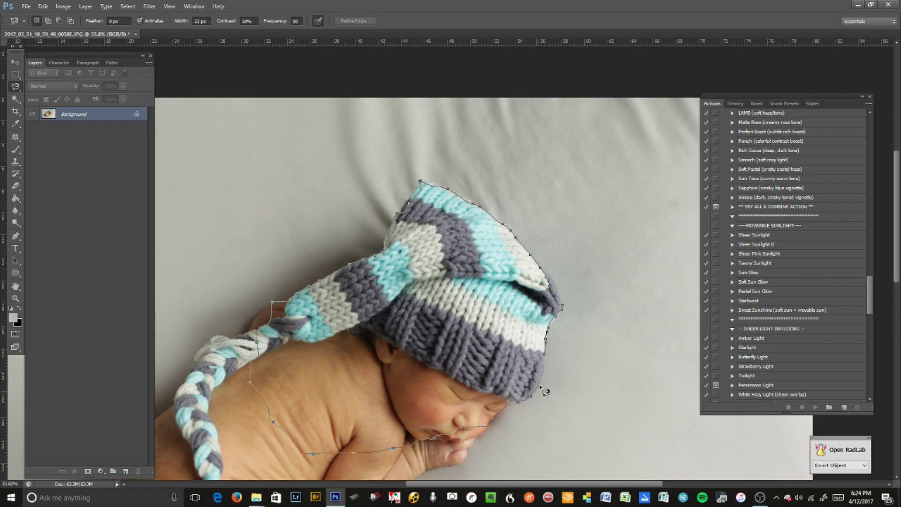
{"action": "left_click", "coordinate": [550, 355]}
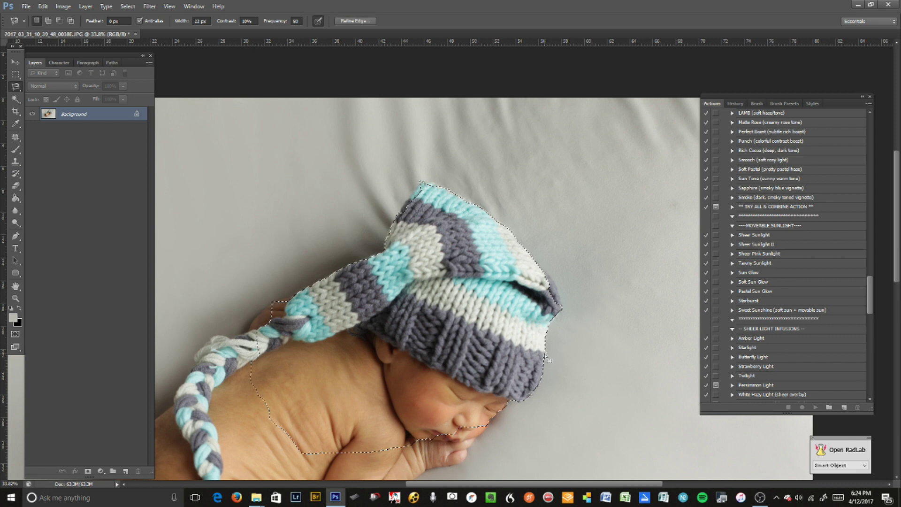
- Add the missed skin above the hat's braid to the selection and invert the selection
{"action": "key", "text": "alt"}
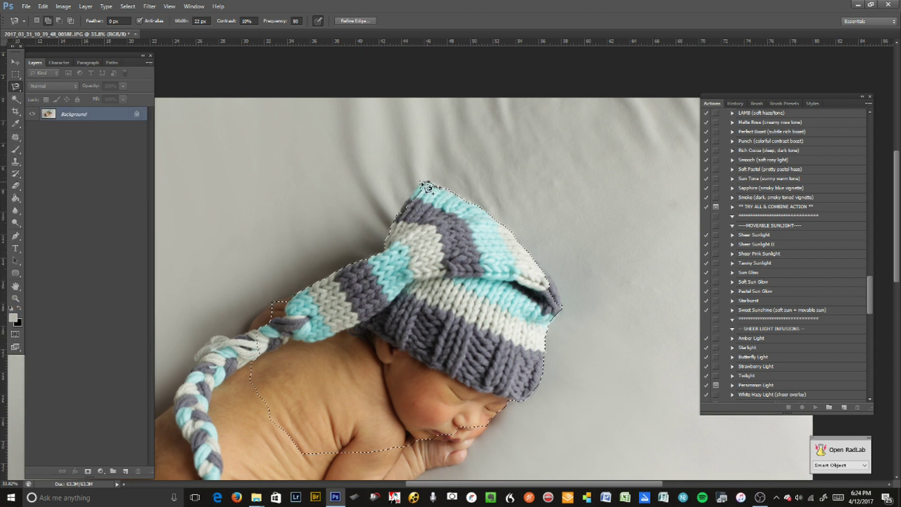
{"action": "left_click", "coordinate": [417, 222]}
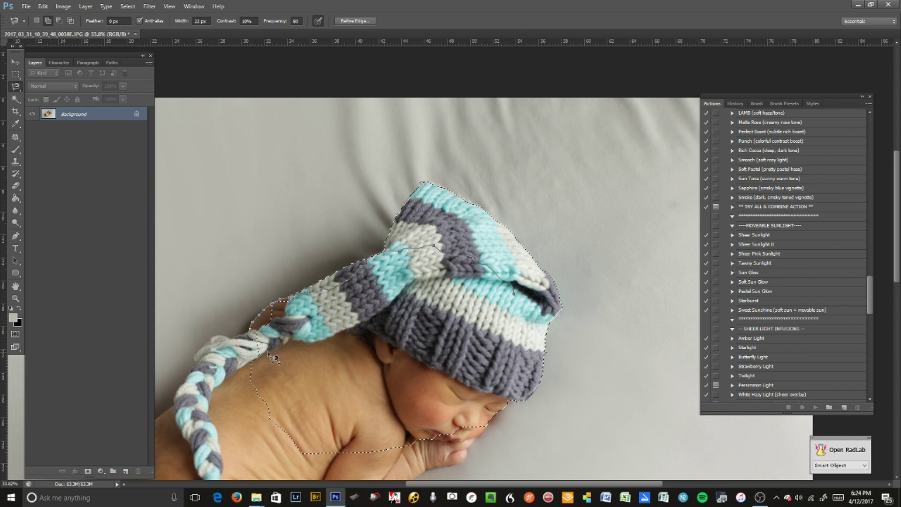
{"action": "double_click", "coordinate": [322, 311]}
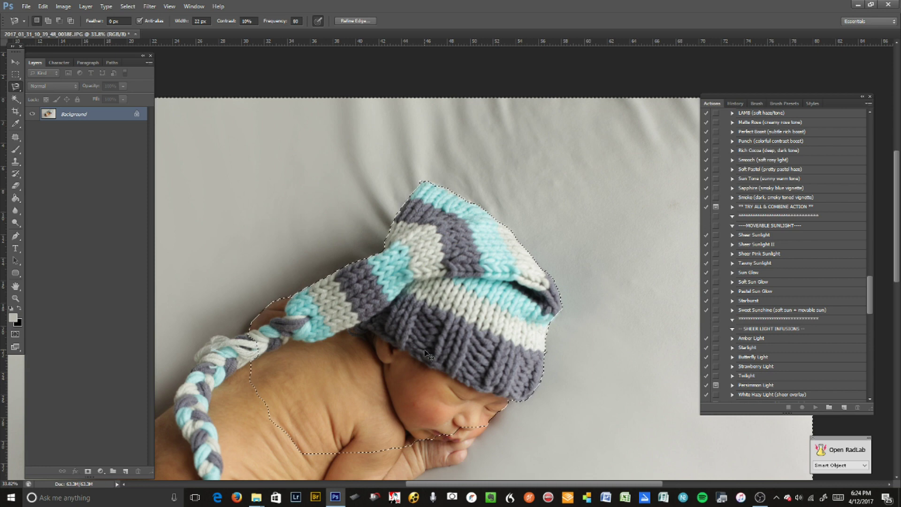
{"action": "scroll", "coordinate": [446, 260], "scroll_direction": "down", "scroll_amount": 3}
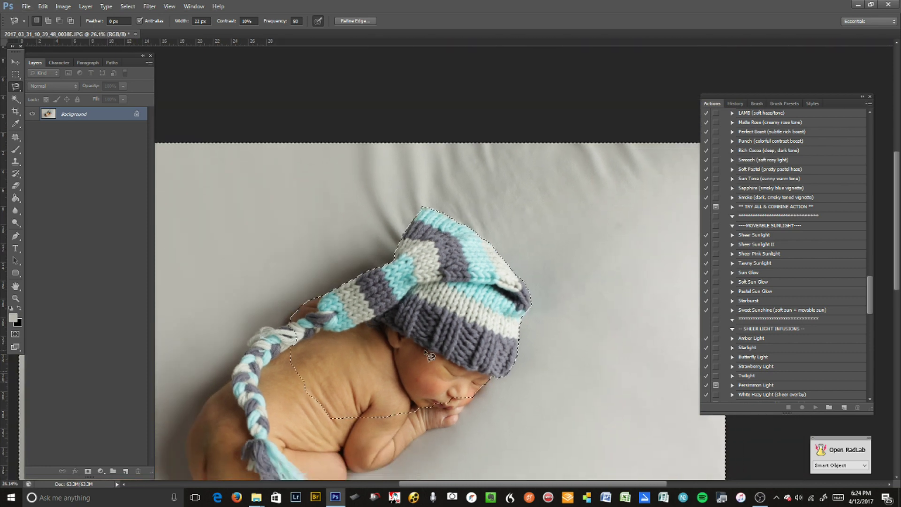
{"action": "scroll", "coordinate": [531, 214], "scroll_direction": "down", "scroll_amount": 2}
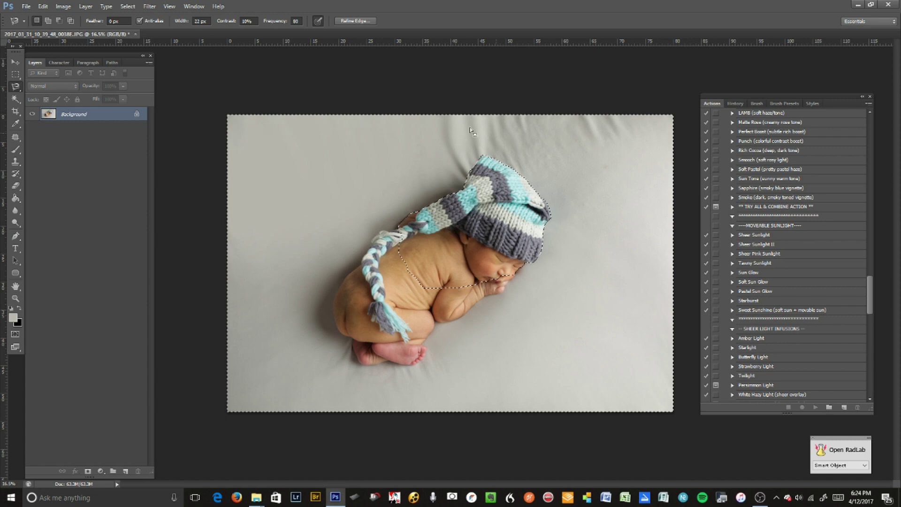
- Feather the inverted selection that surrounds the hat and the baby's face
{"action": "scroll", "coordinate": [504, 164], "scroll_direction": "up", "scroll_amount": 2}
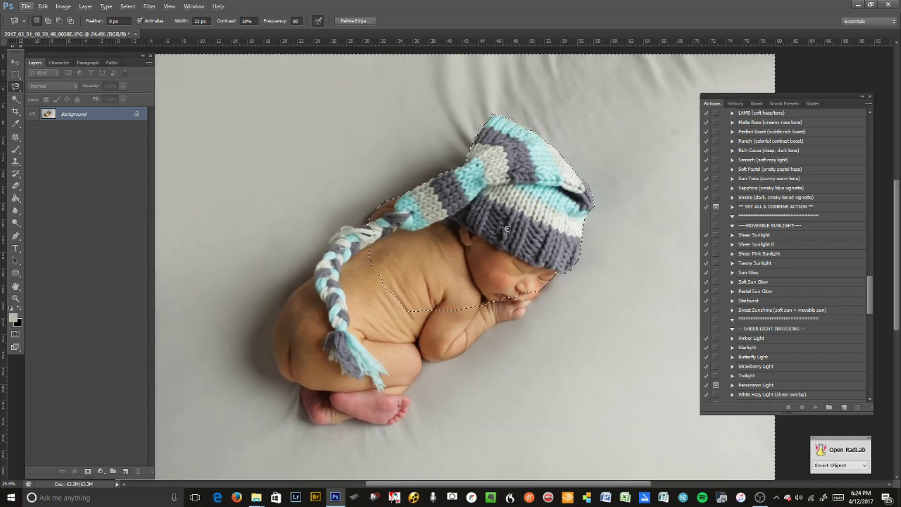
{"action": "left_click_drag", "start_coordinate": [504, 227], "coordinate": [407, 331]}
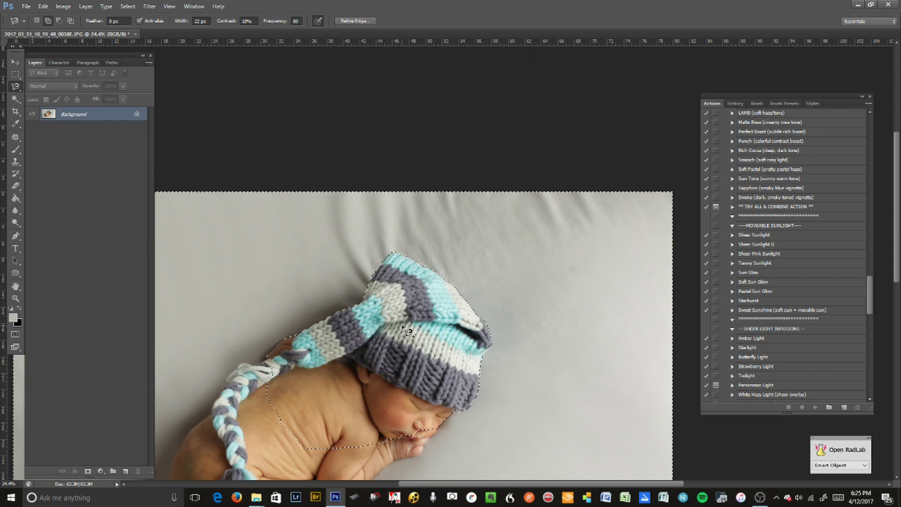
{"action": "key", "text": "shift+F6"}
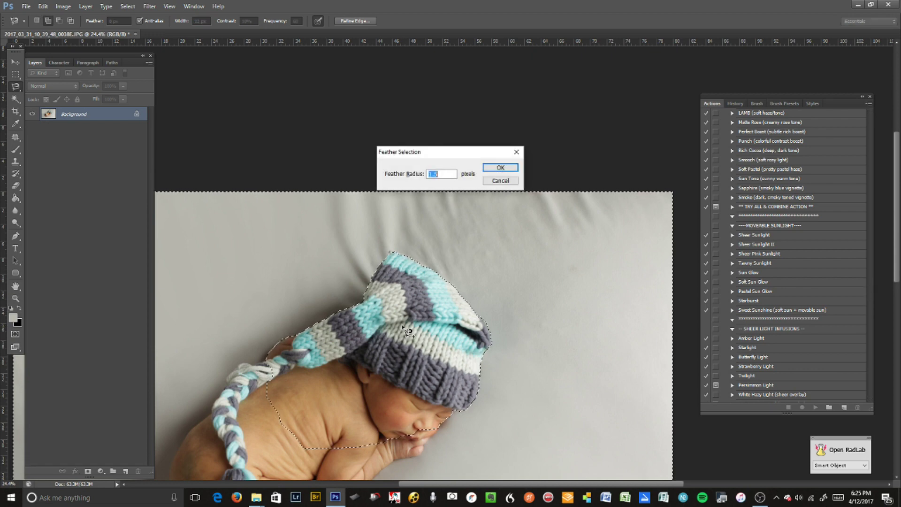
{"action": "key", "text": "Return"}
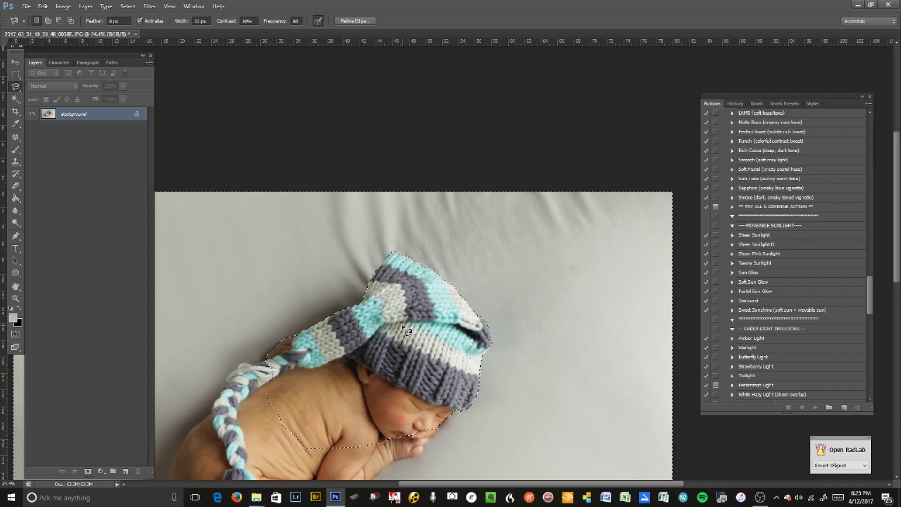
- Clone smooth fabric over the folds running into the back edge of the hat's tip with a 250 px Clone Stamp
{"action": "left_click", "coordinate": [16, 160]}
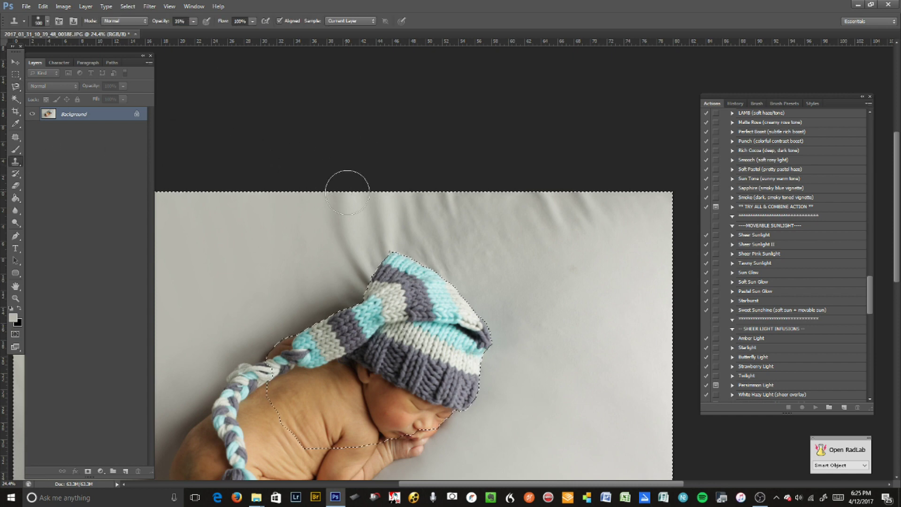
{"action": "scroll", "coordinate": [330, 262], "scroll_direction": "up", "scroll_amount": 8}
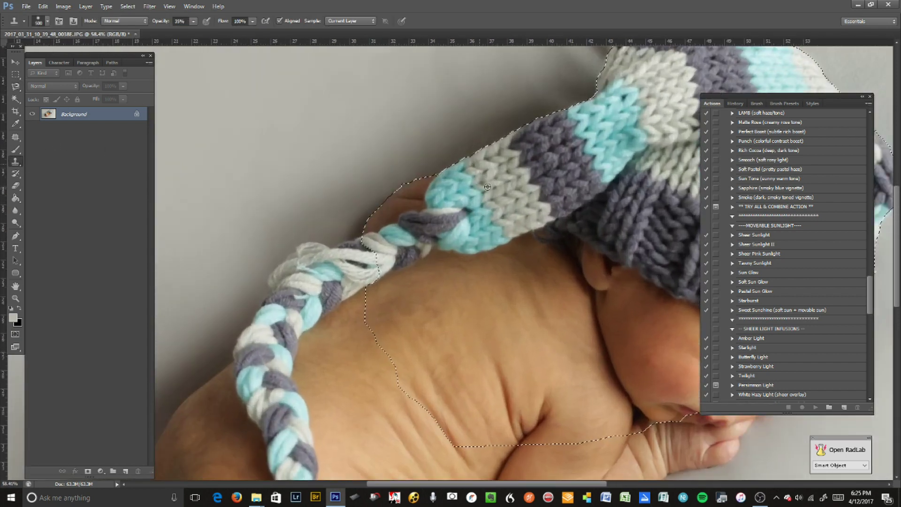
{"action": "left_click_drag", "start_coordinate": [506, 205], "coordinate": [334, 374]}
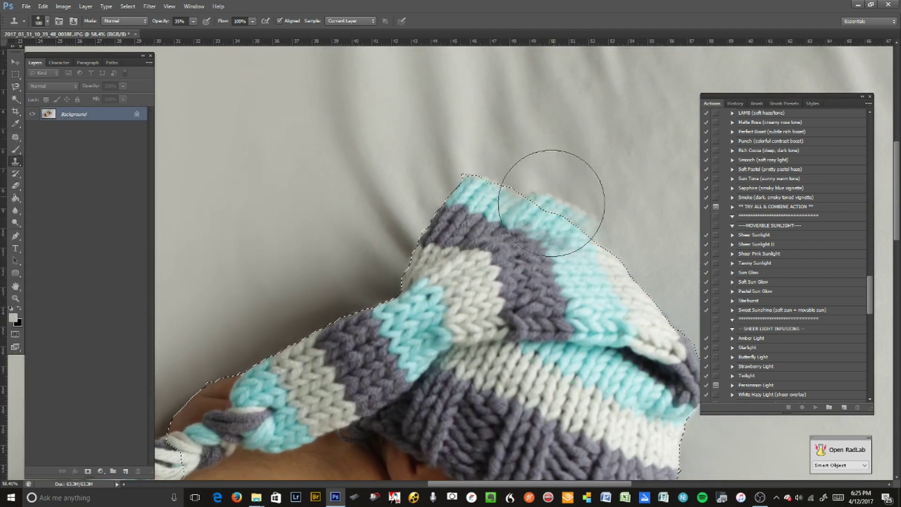
{"action": "left_click_drag", "start_coordinate": [553, 191], "coordinate": [422, 196]}
{"action": "key", "text": "ctrl+z"}
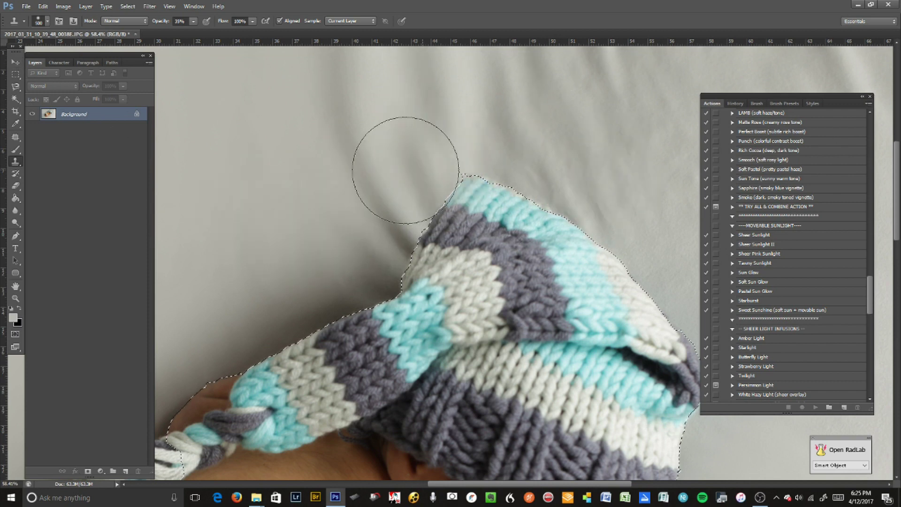
{"action": "key", "text": "bracketleft"}
{"action": "key", "text": "bracketleft"}
{"action": "key", "text": "bracketleft"}
{"action": "left_click", "coordinate": [332, 242], "text": "alt"}
{"action": "mouse_move", "coordinate": [381, 235]}
{"action": "left_mouse_down"}
{"action": "mouse_move", "coordinate": [353, 257]}
{"action": "mouse_move", "coordinate": [365, 223]}
{"action": "left_mouse_up"}
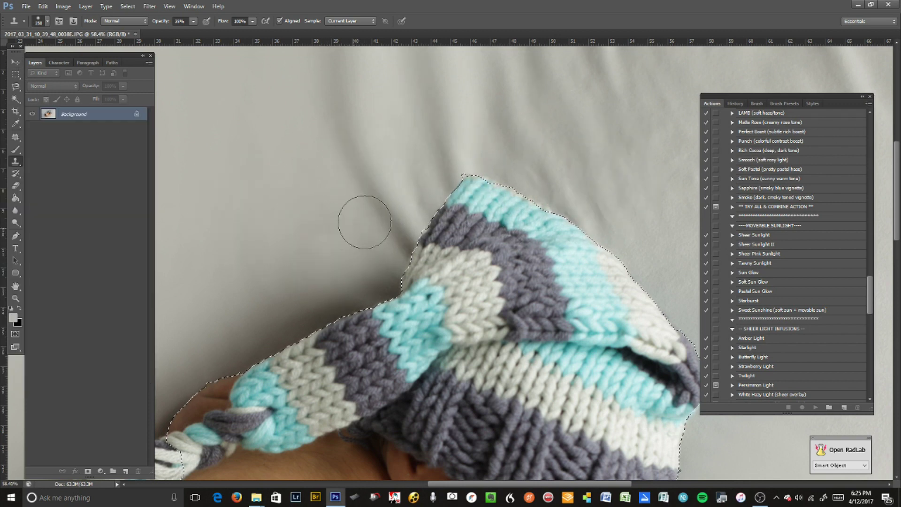
{"action": "mouse_move", "coordinate": [407, 170]}
{"action": "left_mouse_down"}
{"action": "mouse_move", "coordinate": [382, 232]}
{"action": "mouse_move", "coordinate": [403, 209]}
{"action": "mouse_move", "coordinate": [390, 234]}
{"action": "left_mouse_up"}
- Clone smooth blanket over the vertical fold above the hat's tail with a 500 px brush
{"action": "key", "text": "bracketright"}
{"action": "key", "text": "bracketright"}
{"action": "key", "text": "bracketright"}
{"action": "key", "text": "bracketright"}
{"action": "key", "text": "bracketright"}
{"action": "key", "text": "bracketright"}
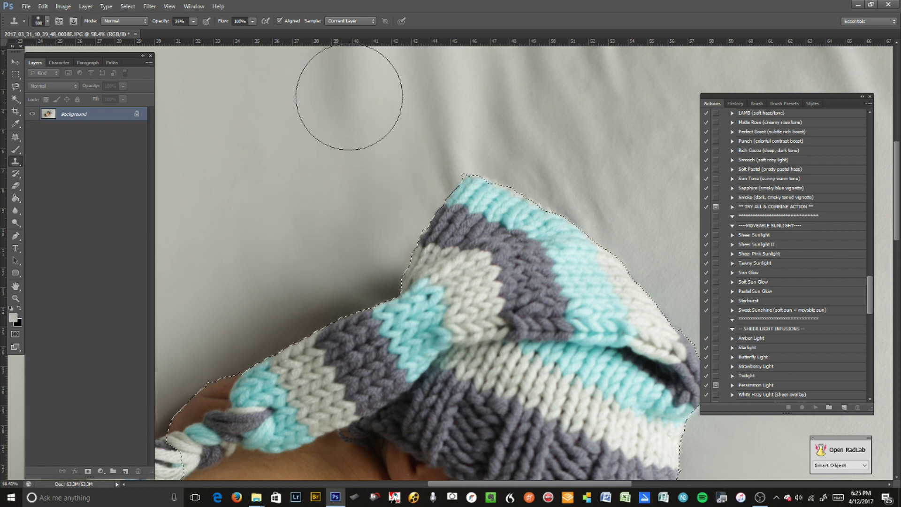
{"action": "scroll", "coordinate": [363, 163], "scroll_direction": "down", "scroll_amount": 1}
{"action": "scroll", "coordinate": [363, 164], "scroll_direction": "down", "scroll_amount": 4}
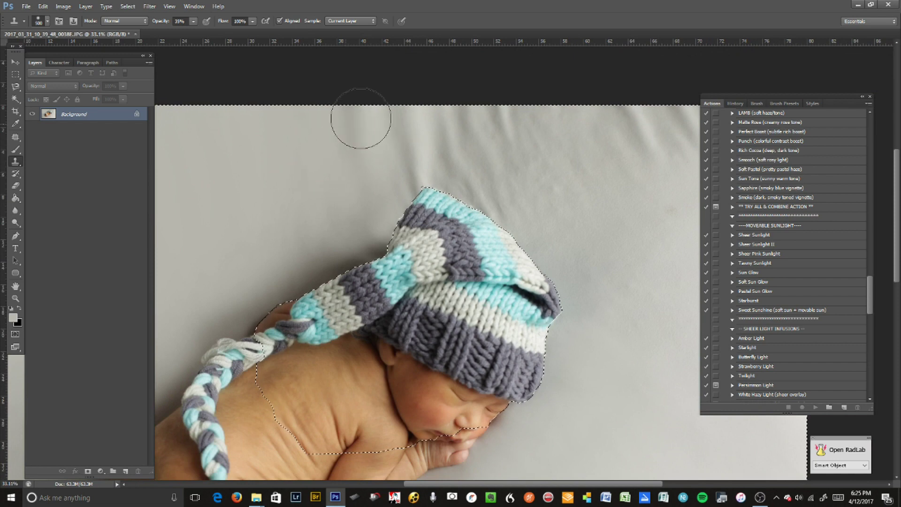
{"action": "left_click", "coordinate": [295, 172], "text": "alt"}
{"action": "left_click", "coordinate": [340, 195], "text": "alt"}
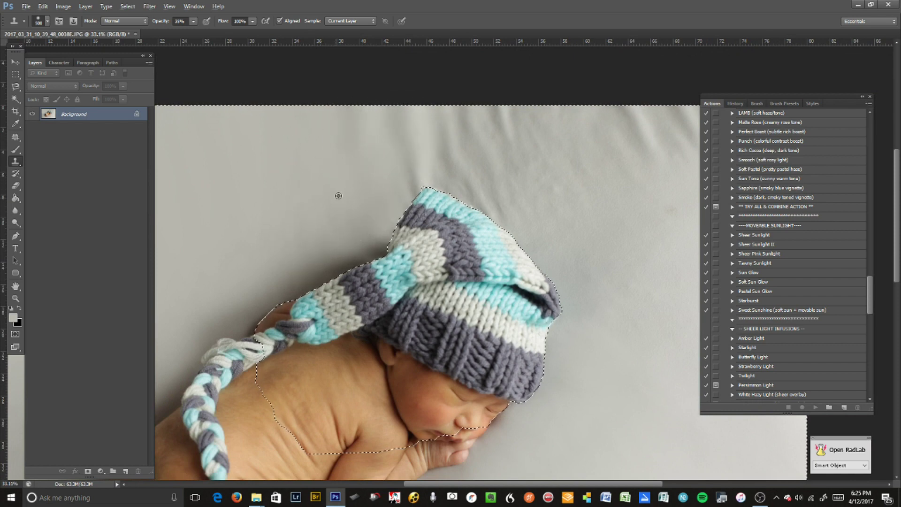
{"action": "left_click", "coordinate": [347, 184], "text": "alt"}
{"action": "mouse_move", "coordinate": [366, 175]}
{"action": "left_mouse_down"}
{"action": "mouse_move", "coordinate": [417, 160]}
{"action": "mouse_move", "coordinate": [392, 179]}
{"action": "mouse_move", "coordinate": [374, 162]}
{"action": "left_mouse_up"}
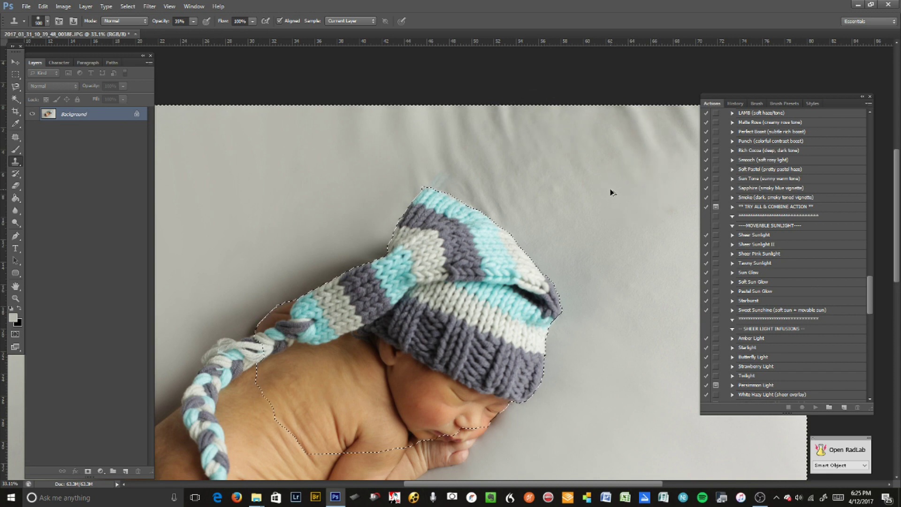
- Clone smooth fabric over the creases above the hat and toward the blanket's upper-right corner, enlarging the brush to 900 px
{"action": "key", "text": "bracketleft"}
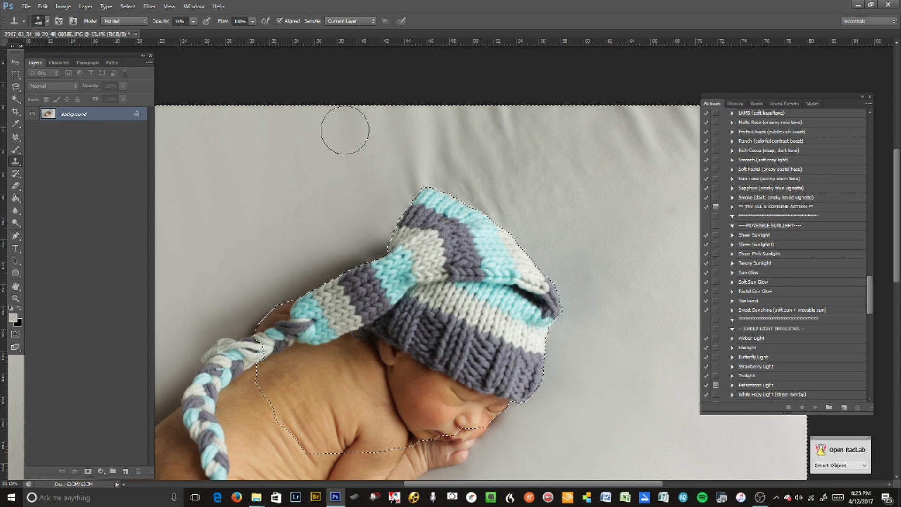
{"action": "key", "text": "bracketright"}
{"action": "key", "text": "bracketright"}
{"action": "scroll", "coordinate": [610, 234], "scroll_direction": "down", "scroll_amount": 5}
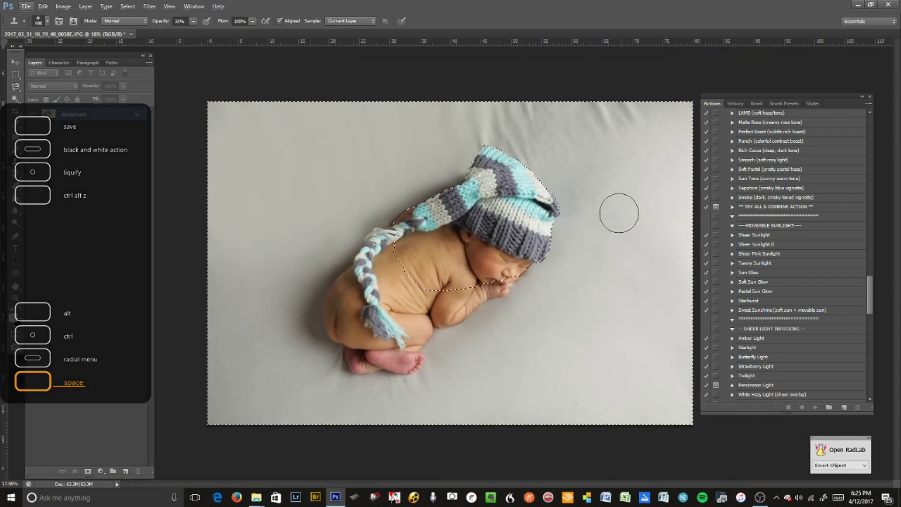
{"action": "key", "text": "bracketright"}
{"action": "key", "text": "bracketright"}
{"action": "key", "text": "bracketright"}
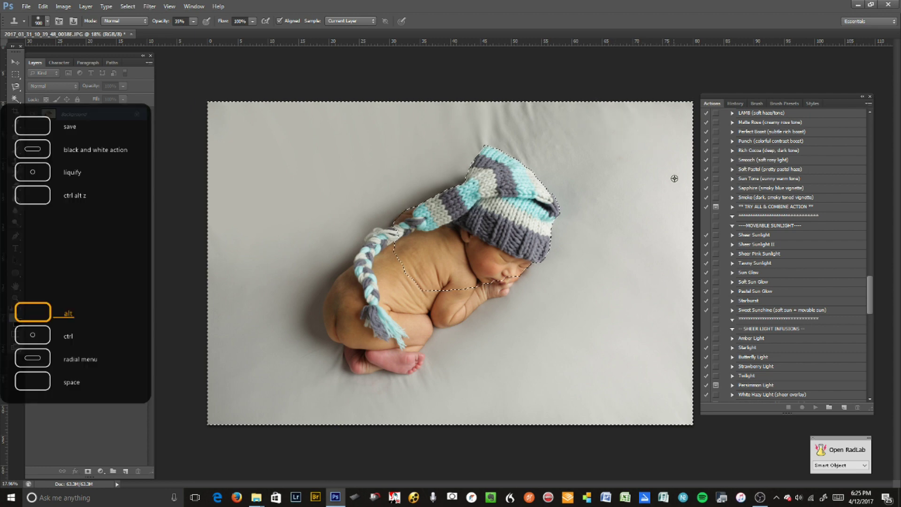
{"action": "left_click", "coordinate": [654, 164], "text": "alt"}
{"action": "mouse_move", "coordinate": [641, 152]}
{"action": "left_mouse_down"}
{"action": "mouse_move", "coordinate": [587, 131]}
{"action": "mouse_move", "coordinate": [554, 132]}
{"action": "mouse_move", "coordinate": [529, 115]}
{"action": "mouse_move", "coordinate": [493, 124]}
{"action": "left_mouse_up"}
{"action": "left_click", "coordinate": [631, 125], "text": "alt"}
{"action": "left_click", "coordinate": [362, 141], "text": "alt"}
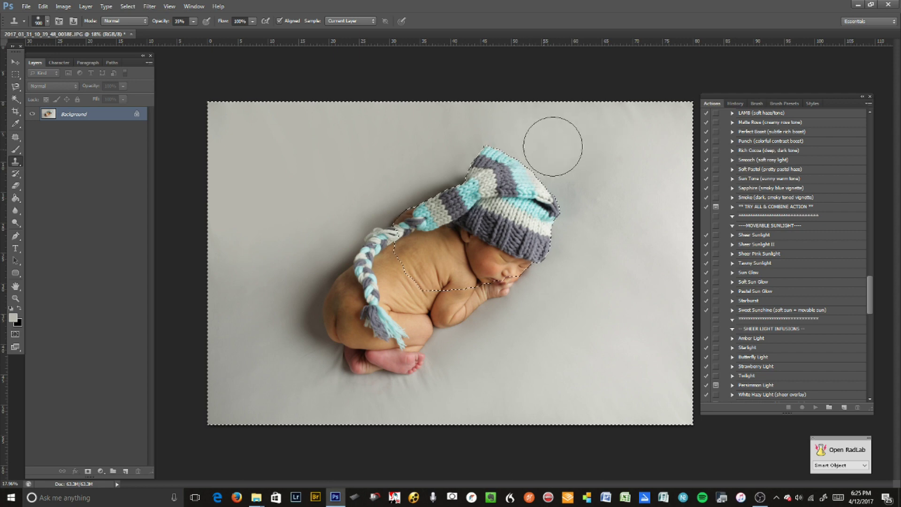
- Even out the cloned fabric around the hat's tip with a 700 px brush
{"action": "key", "text": "bracketleft"}
{"action": "key", "text": "bracketleft"}
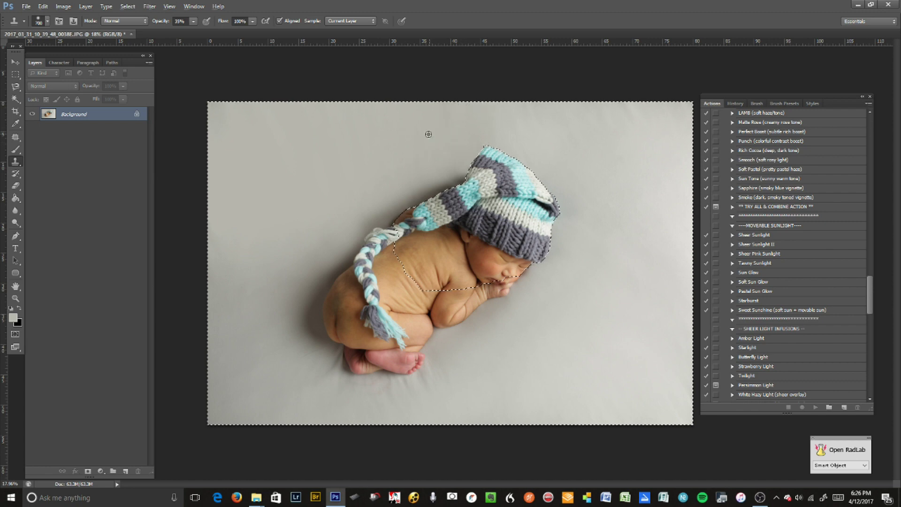
{"action": "key", "text": "bracketright"}
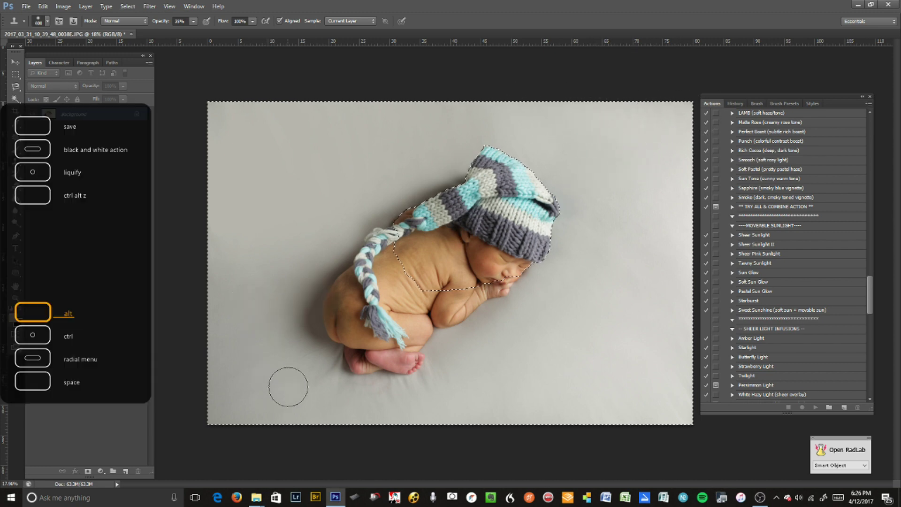
- Clone smooth fabric over the blanket folds just below the baby's feet, reducing the brush to 250 px
{"action": "scroll", "coordinate": [437, 395], "scroll_direction": "up", "scroll_amount": 4}
{"action": "scroll", "coordinate": [437, 395], "scroll_direction": "up", "scroll_amount": 3}
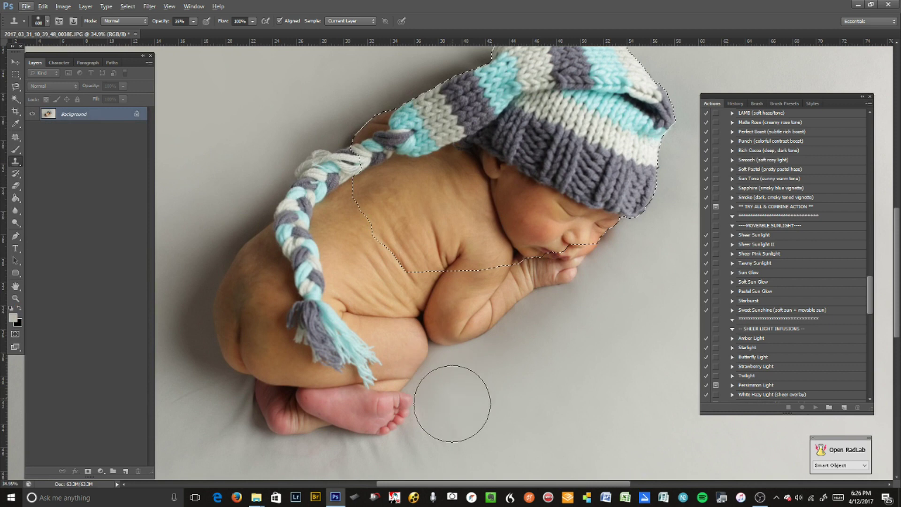
{"action": "left_click_drag", "start_coordinate": [453, 404], "coordinate": [635, 281]}
{"action": "key", "text": "["}
{"action": "key", "text": "bracketleft"}
{"action": "key", "text": "bracketleft"}
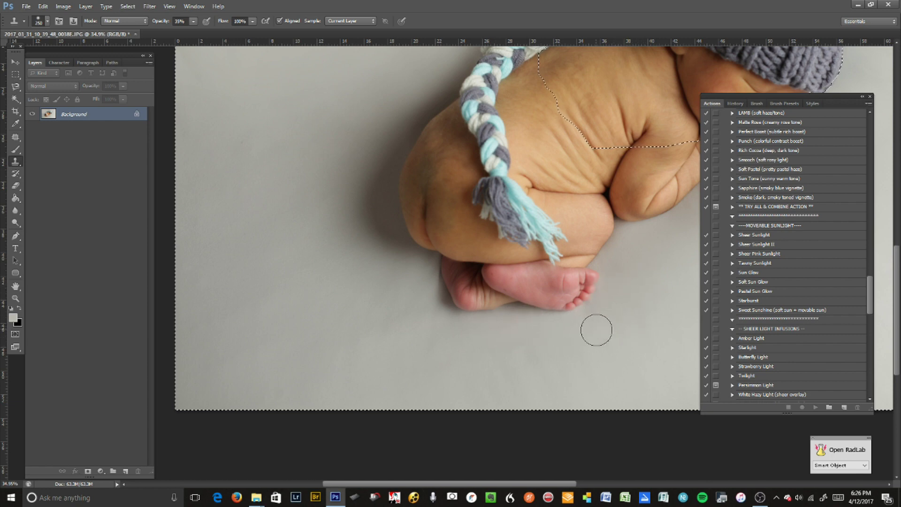
{"action": "left_click", "coordinate": [628, 311], "text": "alt"}
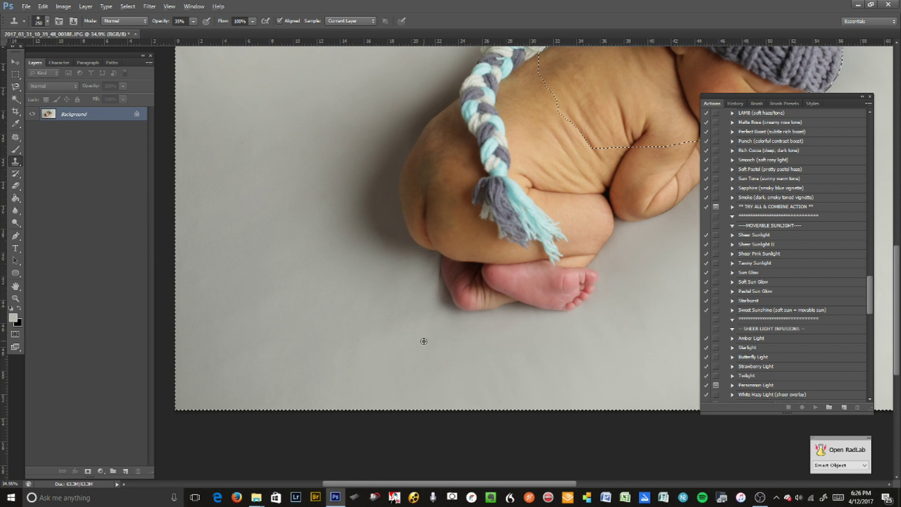
{"action": "left_click", "coordinate": [424, 342], "text": "alt"}
- Smooth the blanket beside and below the baby's bottom by cloning with a 500 px brush
{"action": "key", "text": "bracketright"}
{"action": "key", "text": "bracketright"}
{"action": "key", "text": "bracketright"}
{"action": "left_click", "coordinate": [391, 353], "text": "alt"}
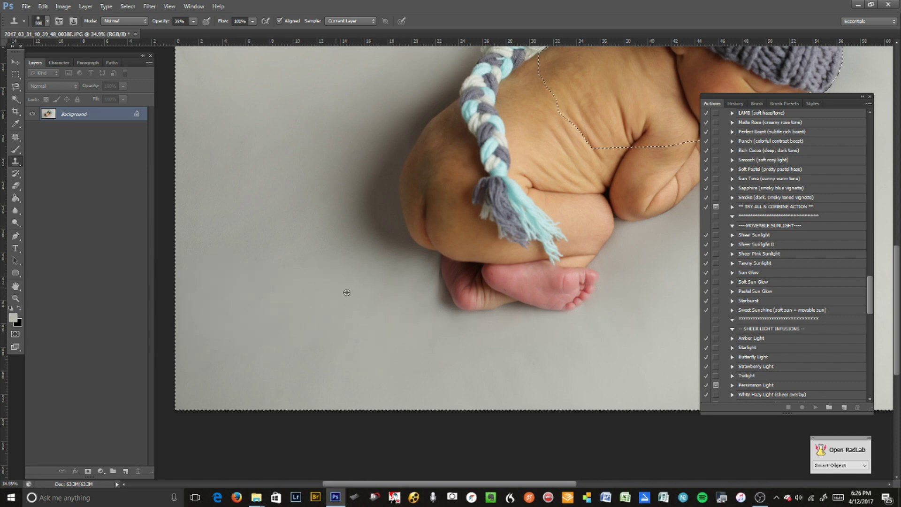
{"action": "scroll", "coordinate": [587, 313], "scroll_direction": "down", "scroll_amount": 5}
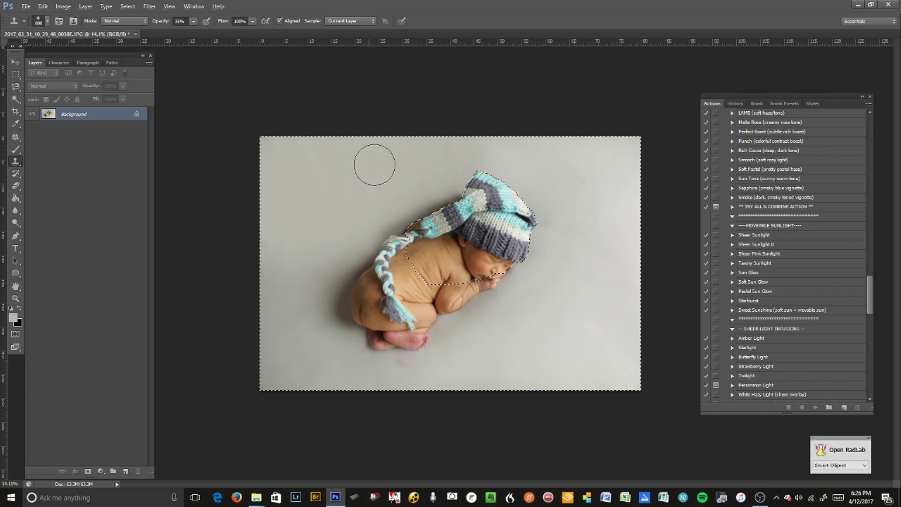
- Undo the stray cloning over the baby's feet and clear the selection
{"action": "key", "text": "ctrl+d"}
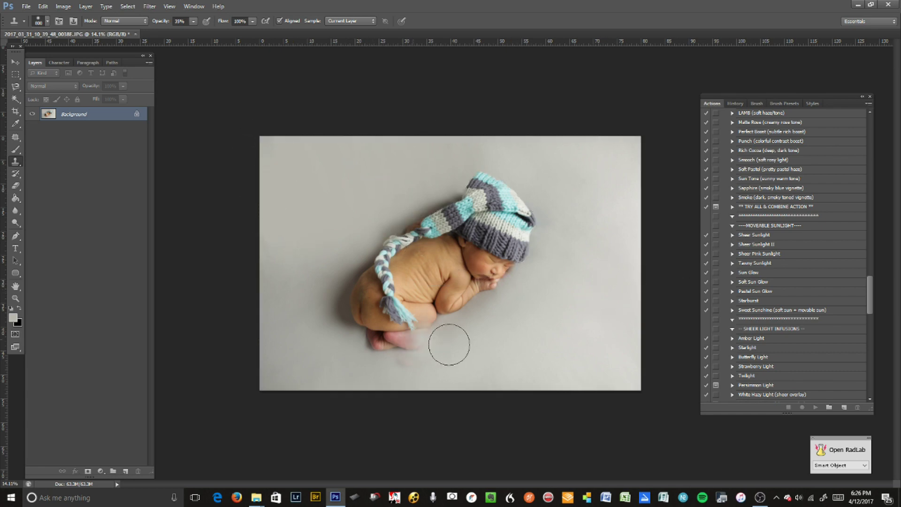
{"action": "key", "text": "ctrl+alt+z"}
{"action": "key", "text": "["}
{"action": "key", "text": "ctrl+alt+z"}
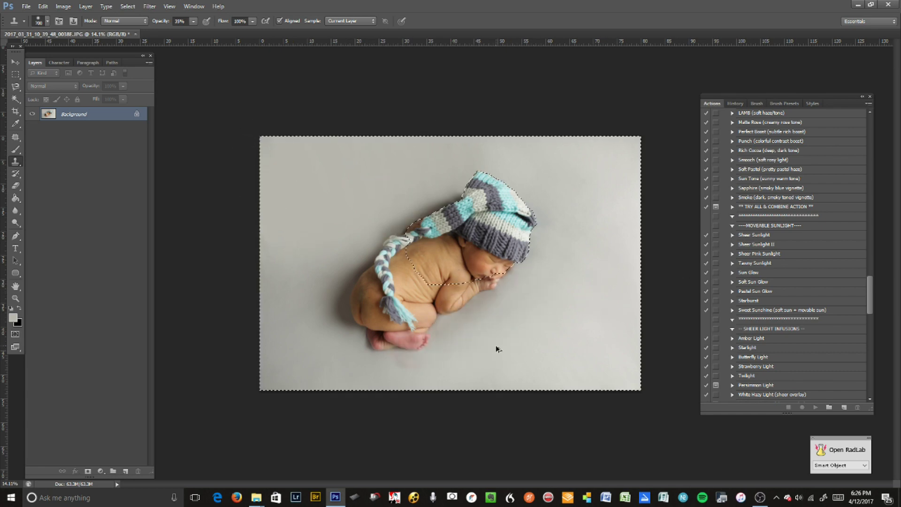
{"action": "key", "text": "ctrl+d"}
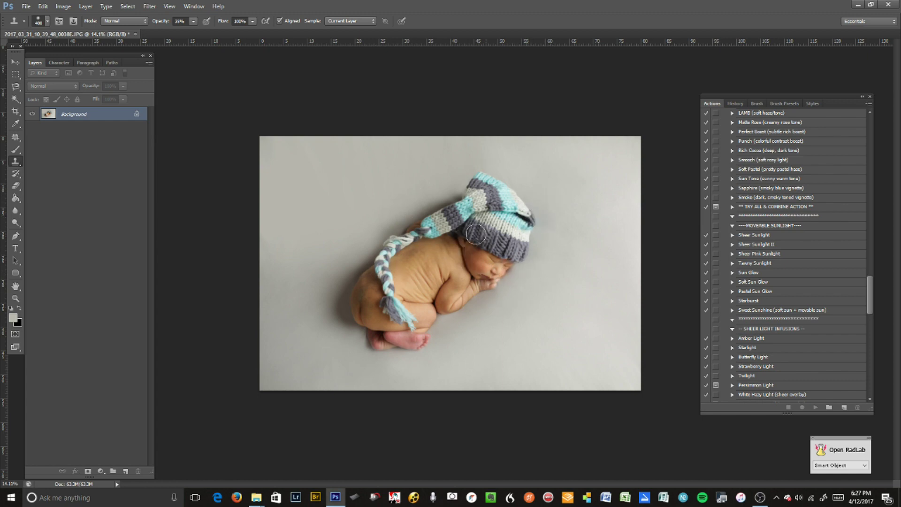
{"action": "left_click", "coordinate": [506, 188]}
{"action": "key", "text": "ctrl+z"}
{"action": "left_click", "coordinate": [148, 6]}
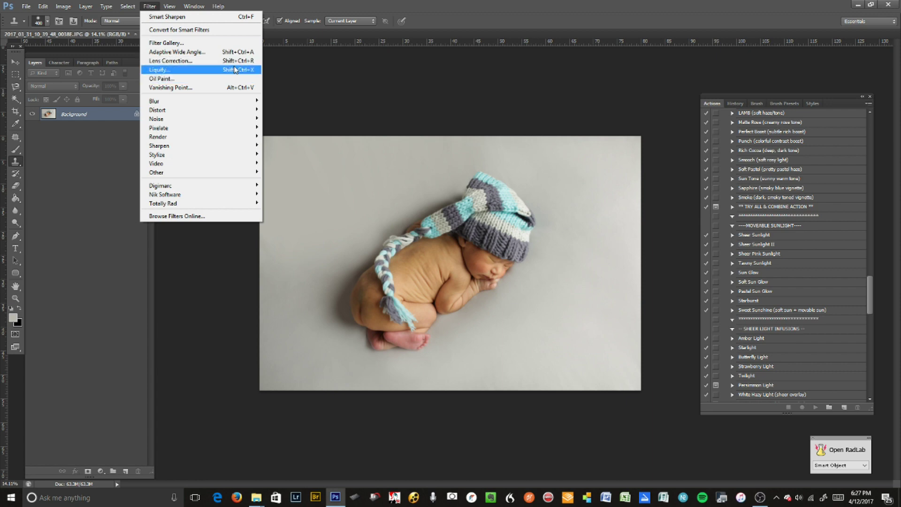
{"action": "left_click", "coordinate": [397, 8]}
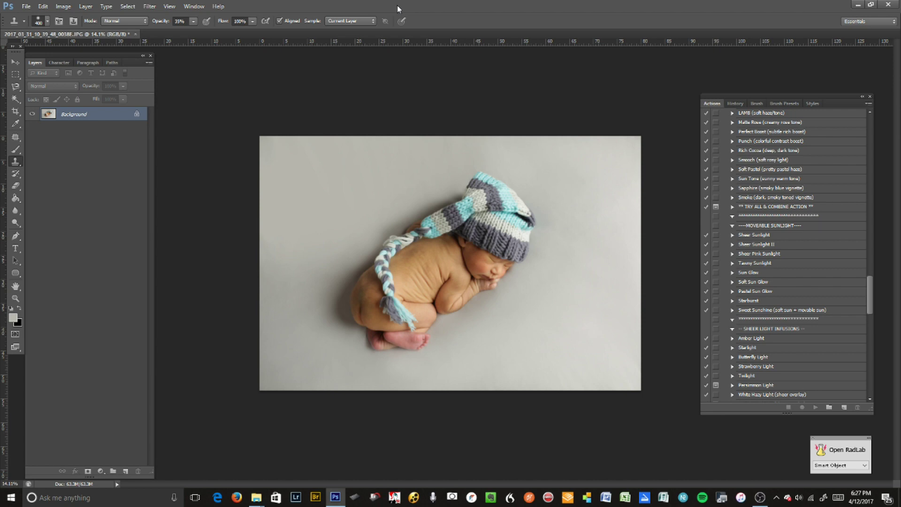
- Open the Liquify filter and push the hat's pointed tip down toward the head with a 600 px brush
{"action": "key", "text": "ctrl+shift+x"}
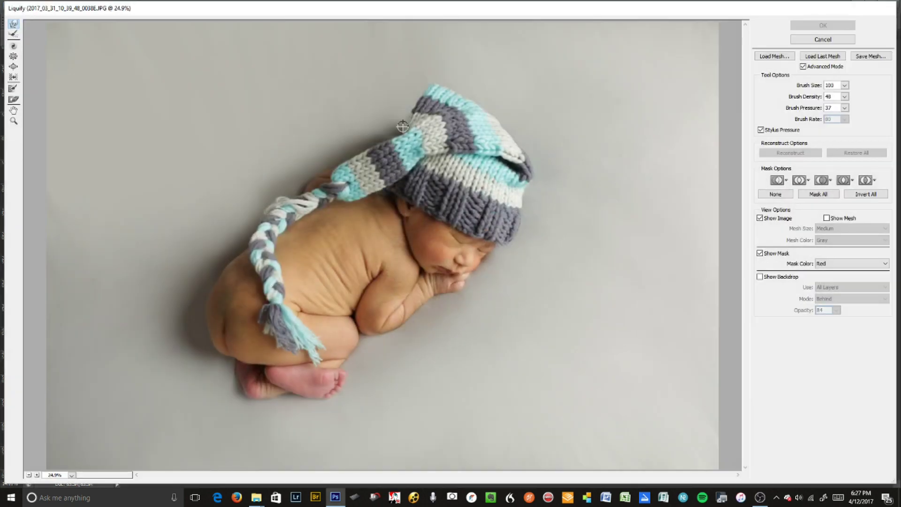
{"action": "key", "text": "bracketright"}
{"action": "key", "text": "bracketright"}
{"action": "key", "text": "bracketright"}
{"action": "key", "text": "bracketright"}
{"action": "key", "text": "bracketright"}
{"action": "key", "text": "bracketright"}
{"action": "key", "text": "bracketright"}
{"action": "key", "text": "bracketright"}
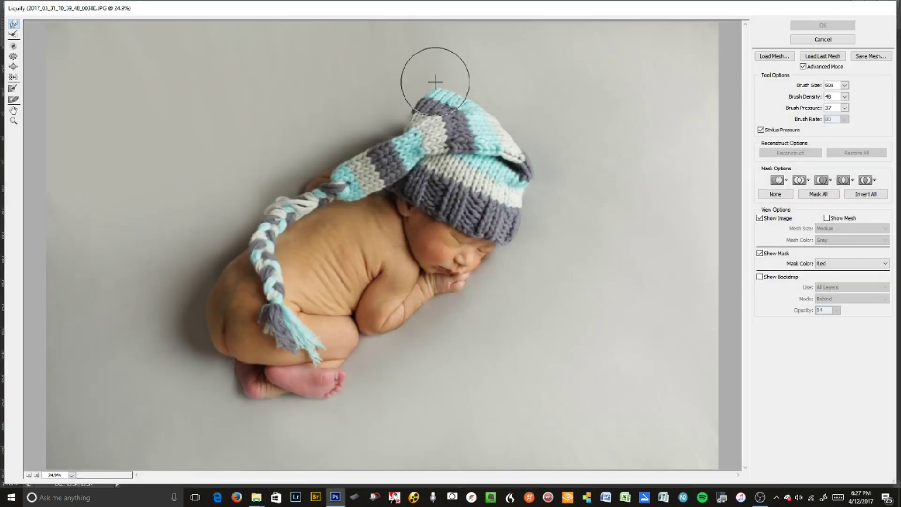
{"action": "left_click_drag", "start_coordinate": [435, 80], "coordinate": [436, 100]}
- Push the hat's crown down and its bulging outer side inward in Liquify, using brush sizes between 400 and 700 px
{"action": "key", "text": "bracketleft"}
{"action": "key", "text": "bracketleft"}
{"action": "key", "text": "bracketleft"}
{"action": "key", "text": "bracketleft"}
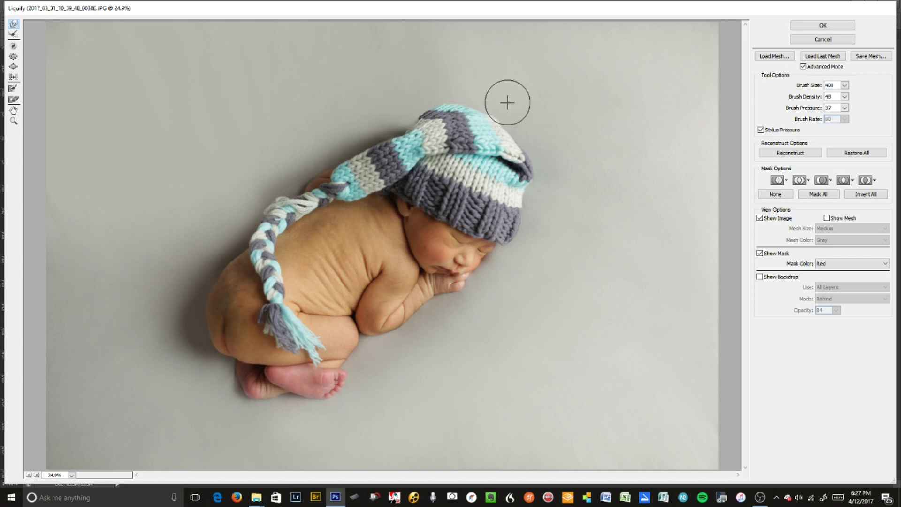
{"action": "key", "text": "bracketright"}
{"action": "key", "text": "bracketright"}
{"action": "key", "text": "bracketright"}
{"action": "key", "text": "bracketright"}
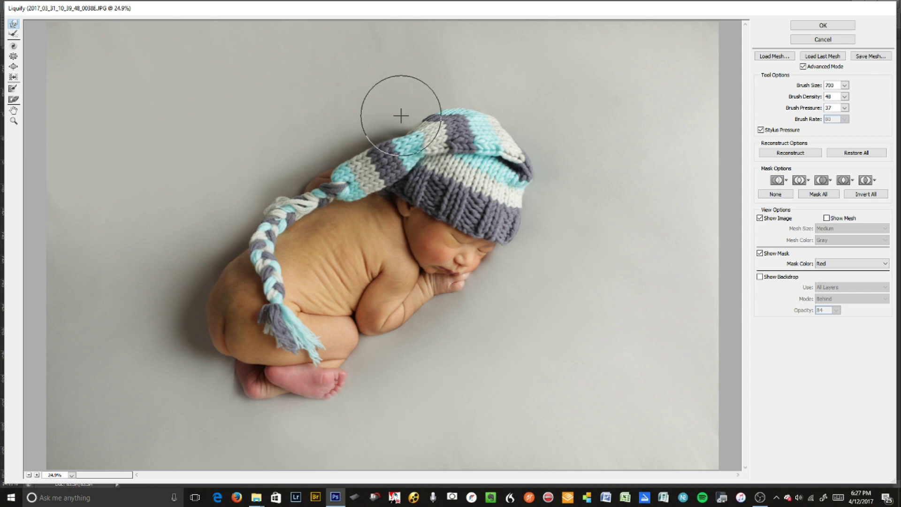
{"action": "mouse_move", "coordinate": [366, 124]}
{"action": "left_mouse_down"}
{"action": "mouse_move", "coordinate": [375, 132]}
{"action": "mouse_move", "coordinate": [355, 141]}
{"action": "left_mouse_up"}
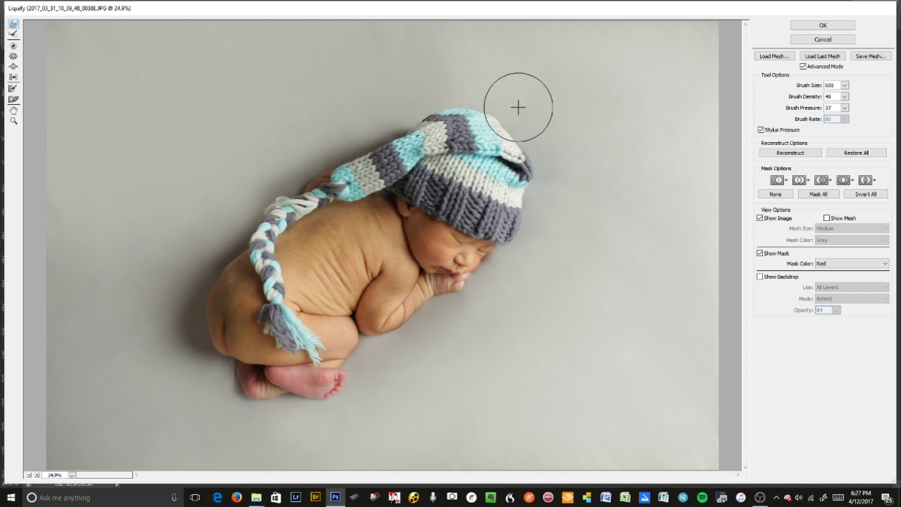
{"action": "mouse_move", "coordinate": [550, 174]}
{"action": "left_mouse_down"}
{"action": "mouse_move", "coordinate": [548, 154]}
{"action": "mouse_move", "coordinate": [529, 135]}
{"action": "left_mouse_up"}
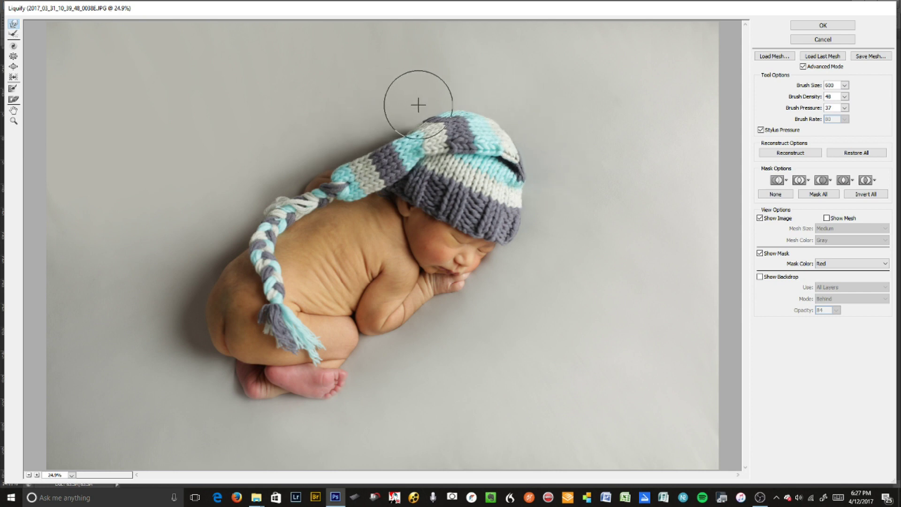
- Refine the hat's rounded outline with Liquify brushes between 200 and 400 px and apply the filter
{"action": "key", "text": "bracketleft"}
{"action": "key", "text": "bracketleft"}
{"action": "key", "text": "bracketleft"}
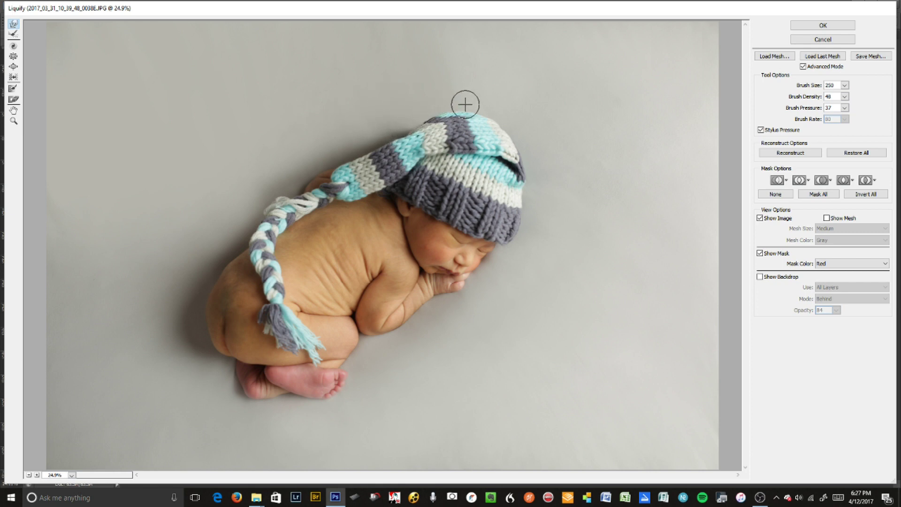
{"action": "key", "text": "bracketright"}
{"action": "key", "text": "bracketright"}
{"action": "key", "text": "bracketright"}
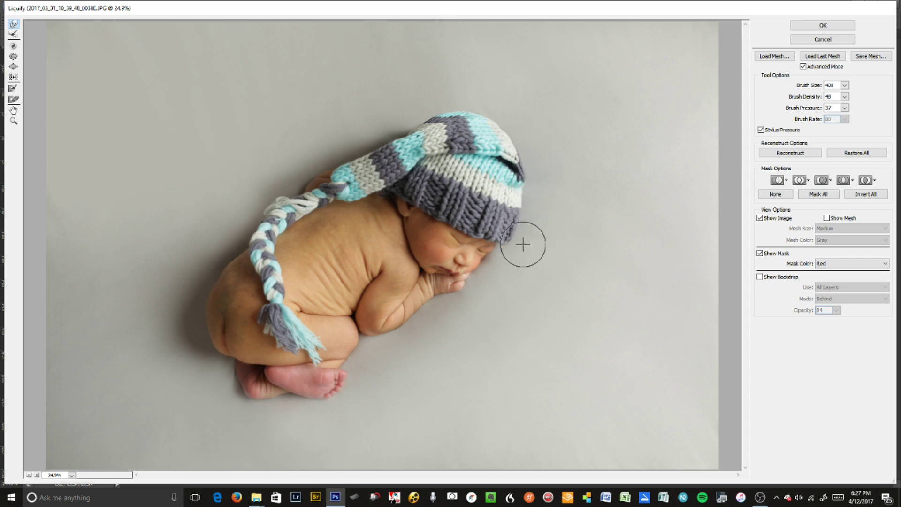
{"action": "key", "text": "bracketleft"}
{"action": "key", "text": "bracketleft"}
{"action": "key", "text": "bracketleft"}
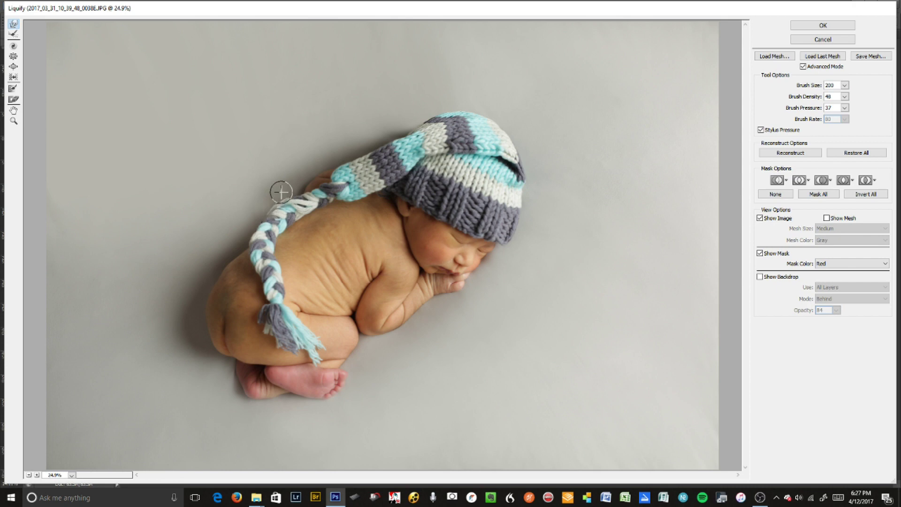
{"action": "key", "text": "bracketright"}
{"action": "key", "text": "bracketright"}
{"action": "key", "text": "bracketright"}
{"action": "key", "text": "bracketright"}
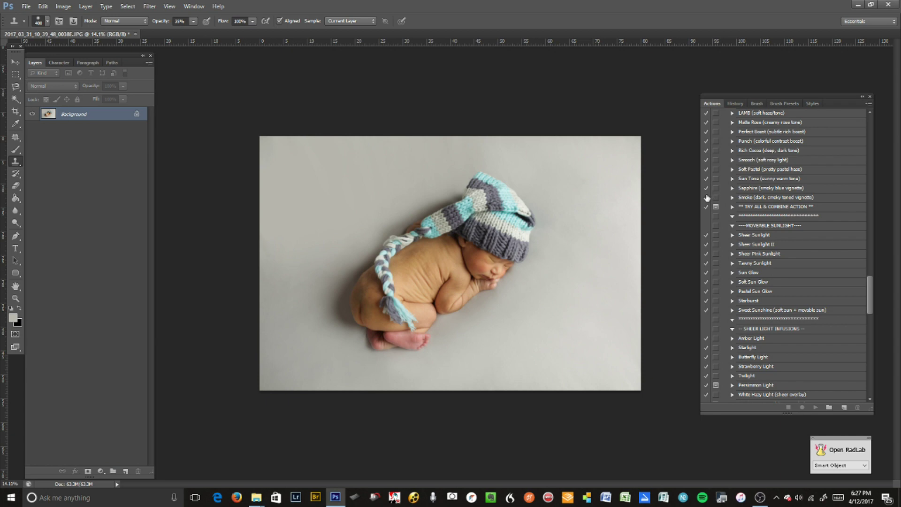
- Compare the hat before and after the Liquify reshaping
{"action": "key", "text": "ctrl+z"}
{"action": "scroll", "coordinate": [454, 285], "scroll_direction": "down", "scroll_amount": 3}
{"action": "scroll", "coordinate": [451, 284], "scroll_direction": "up", "scroll_amount": 12}
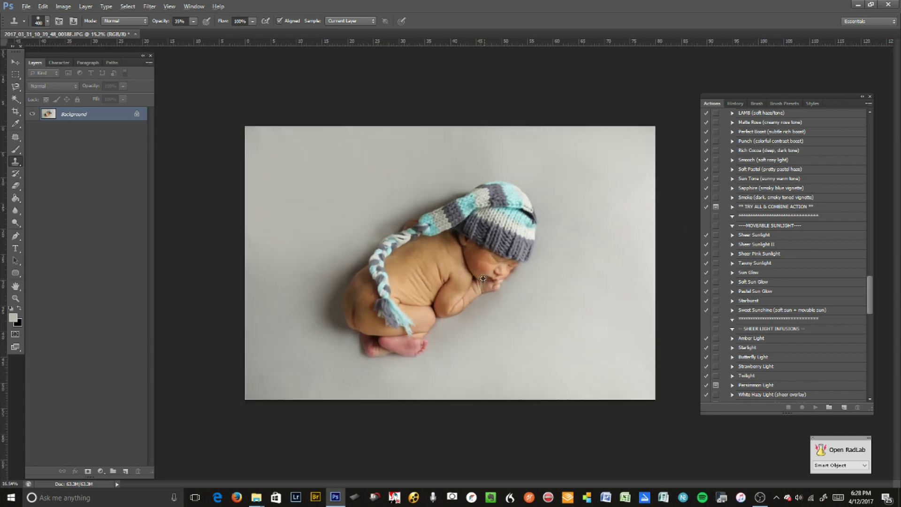
- Remove the white flakes beside the baby's nose and small marks on the cheek and fingers with the Patch tool
{"action": "scroll", "coordinate": [450, 285], "scroll_direction": "up", "scroll_amount": 5}
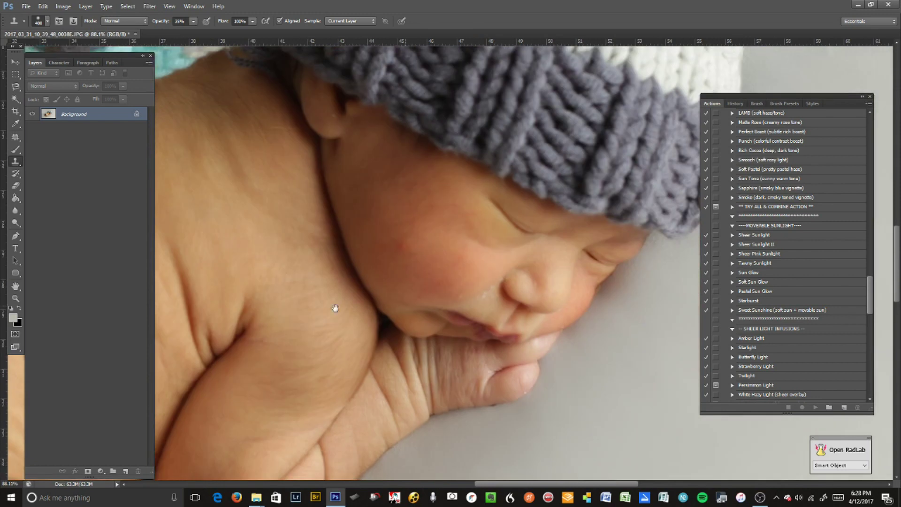
{"action": "left_click_drag", "start_coordinate": [335, 308], "coordinate": [260, 313]}
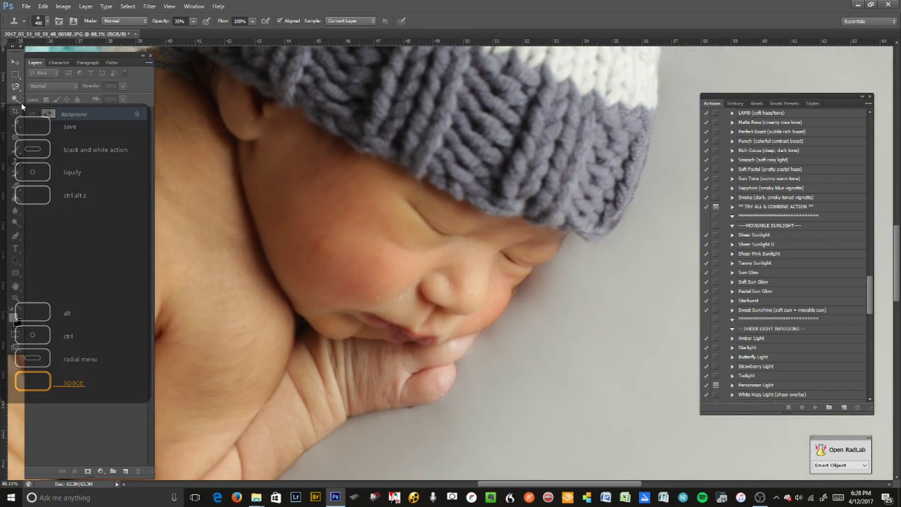
{"action": "mouse_move", "coordinate": [19, 134]}
{"action": "left_mouse_down"}
{"action": "mouse_move", "coordinate": [53, 135]}
{"action": "mouse_move", "coordinate": [55, 154]}
{"action": "left_mouse_up"}
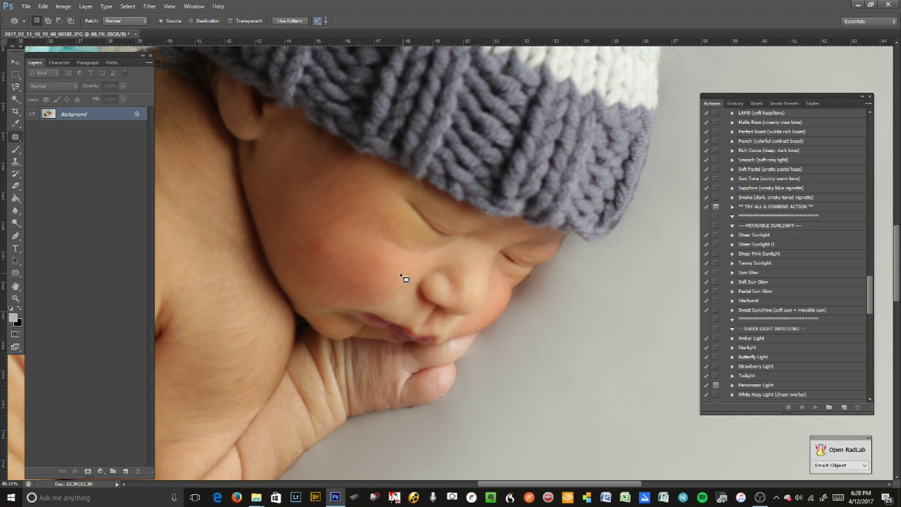
{"action": "mouse_move", "coordinate": [319, 241]}
{"action": "left_mouse_down"}
{"action": "mouse_move", "coordinate": [338, 238]}
{"action": "mouse_move", "coordinate": [316, 258]}
{"action": "left_mouse_up"}
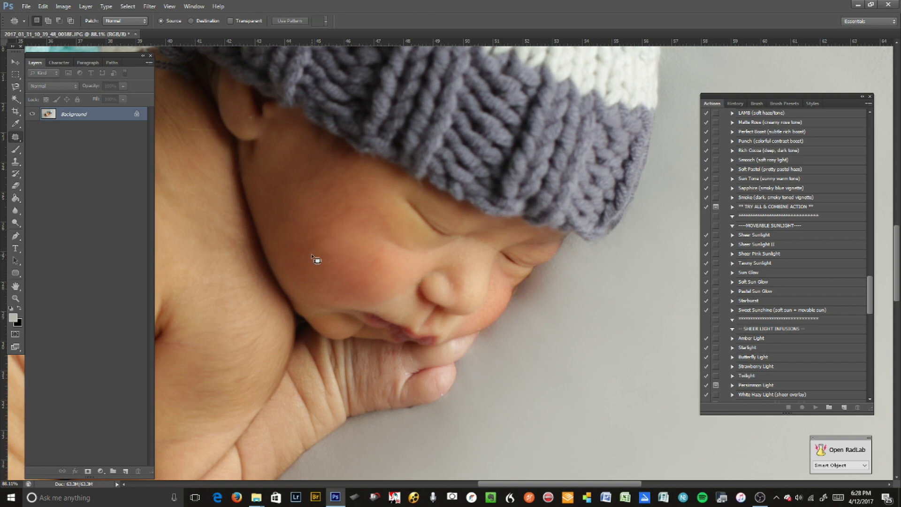
{"action": "left_click", "coordinate": [524, 286]}
{"action": "mouse_move", "coordinate": [446, 382]}
{"action": "left_mouse_down"}
{"action": "mouse_move", "coordinate": [436, 376]}
{"action": "mouse_move", "coordinate": [444, 373]}
{"action": "left_mouse_up"}
{"action": "left_click", "coordinate": [532, 288]}
- Patch the small dark spot on the edge of the baby's foot and clear the selection
{"action": "left_click_drag", "start_coordinate": [325, 366], "coordinate": [554, 247]}
{"action": "left_click_drag", "start_coordinate": [180, 183], "coordinate": [590, 91]}
{"action": "left_click_drag", "start_coordinate": [558, 422], "coordinate": [400, 263]}
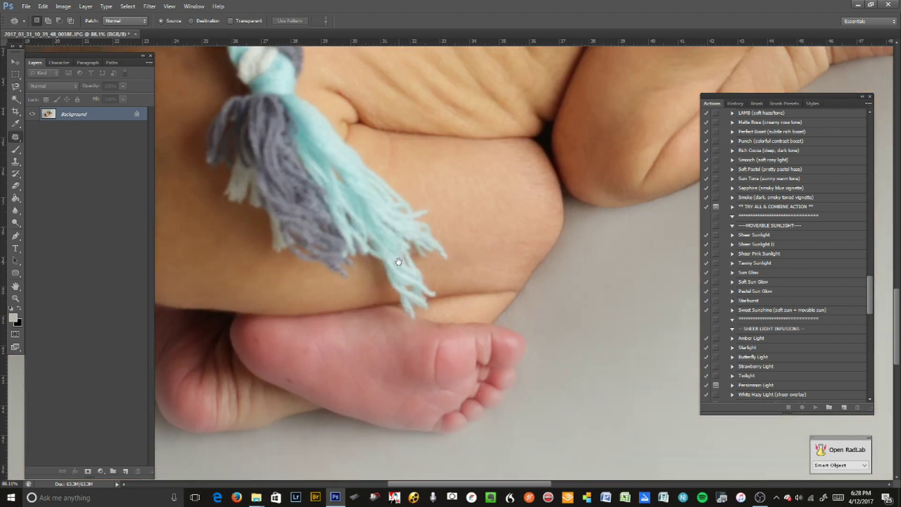
{"action": "left_click_drag", "start_coordinate": [263, 340], "coordinate": [256, 337]}
{"action": "mouse_move", "coordinate": [257, 339]}
{"action": "left_mouse_down"}
{"action": "mouse_move", "coordinate": [300, 342]}
{"action": "mouse_move", "coordinate": [313, 358]}
{"action": "mouse_move", "coordinate": [307, 347]}
{"action": "left_mouse_up"}
{"action": "mouse_move", "coordinate": [311, 352]}
{"action": "left_mouse_down"}
{"action": "mouse_move", "coordinate": [323, 362]}
{"action": "mouse_move", "coordinate": [284, 375]}
{"action": "mouse_move", "coordinate": [299, 378]}
{"action": "left_mouse_up"}
{"action": "key", "text": "ctrl+d"}
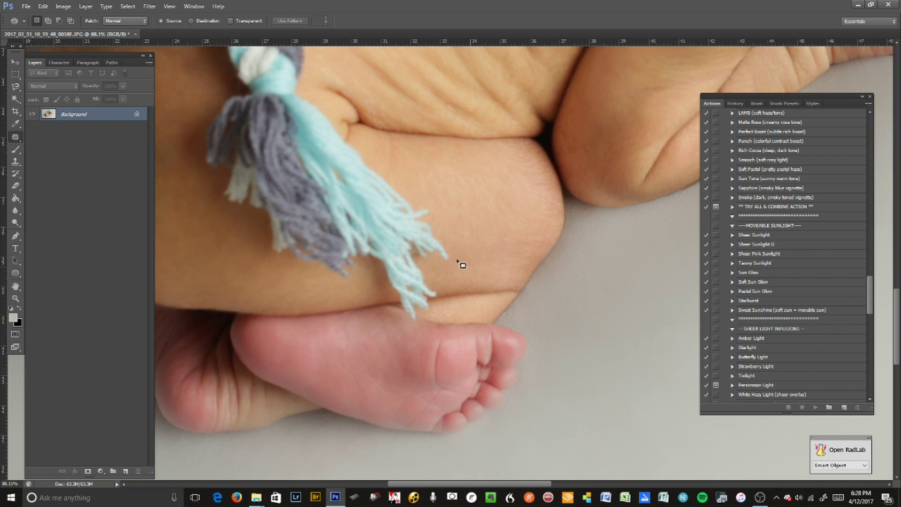
- Smooth the skin on the baby's elbow and forearm with the Clone Stamp at 200 px
{"action": "left_click_drag", "start_coordinate": [454, 230], "coordinate": [383, 399]}
{"action": "left_click_drag", "start_coordinate": [406, 308], "coordinate": [410, 354]}
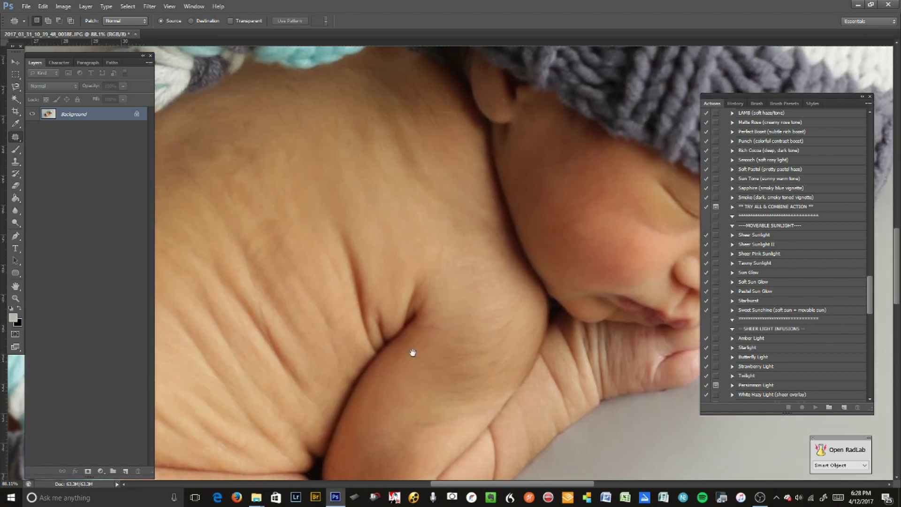
{"action": "left_click", "coordinate": [15, 161]}
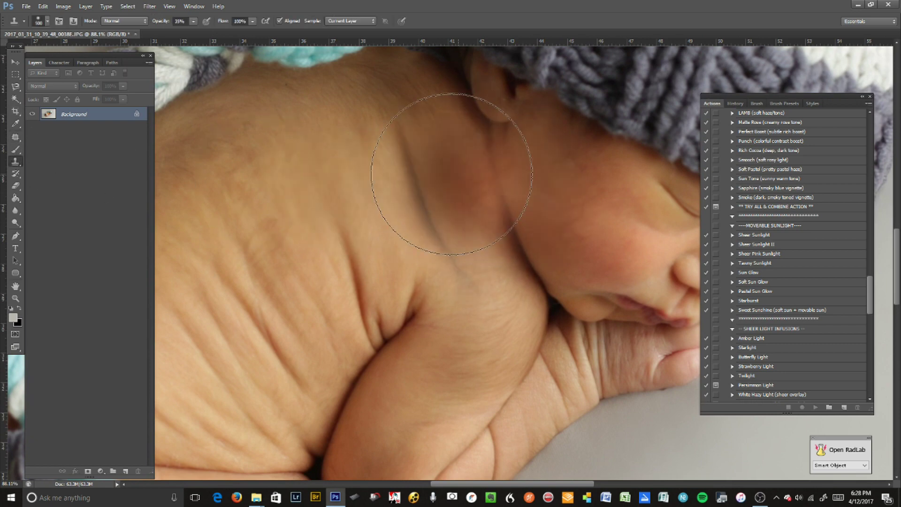
{"action": "key", "text": "alt"}
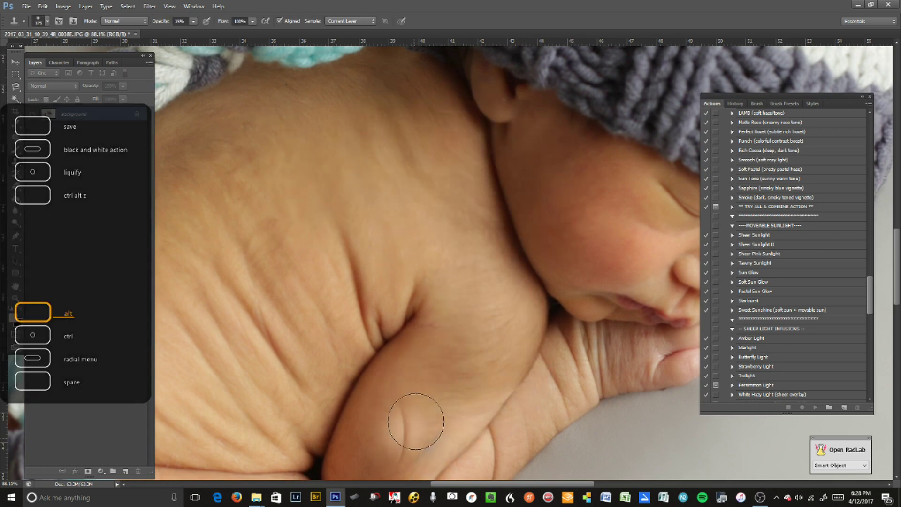
{"action": "left_click_drag", "start_coordinate": [434, 352], "coordinate": [463, 197]}
{"action": "key", "text": "bracketleft"}
{"action": "key", "text": "bracketright"}
{"action": "left_click", "coordinate": [393, 251]}
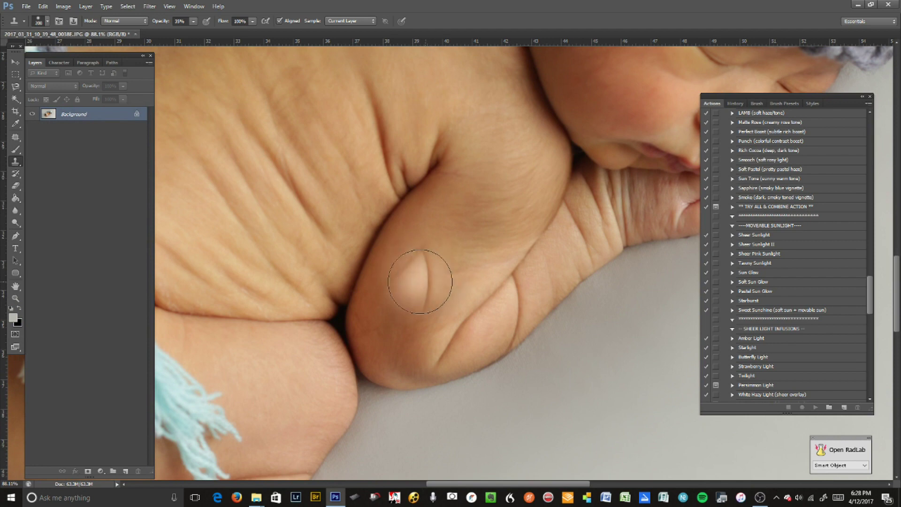
{"action": "left_click", "coordinate": [430, 276], "text": "alt"}
{"action": "mouse_move", "coordinate": [417, 310]}
{"action": "left_mouse_down"}
{"action": "mouse_move", "coordinate": [412, 322]}
{"action": "mouse_move", "coordinate": [463, 248]}
{"action": "mouse_move", "coordinate": [443, 268]}
{"action": "mouse_move", "coordinate": [455, 263]}
{"action": "left_mouse_up"}
{"action": "left_click", "coordinate": [494, 160], "text": "alt"}
{"action": "left_click_drag", "start_coordinate": [472, 224], "coordinate": [468, 228]}
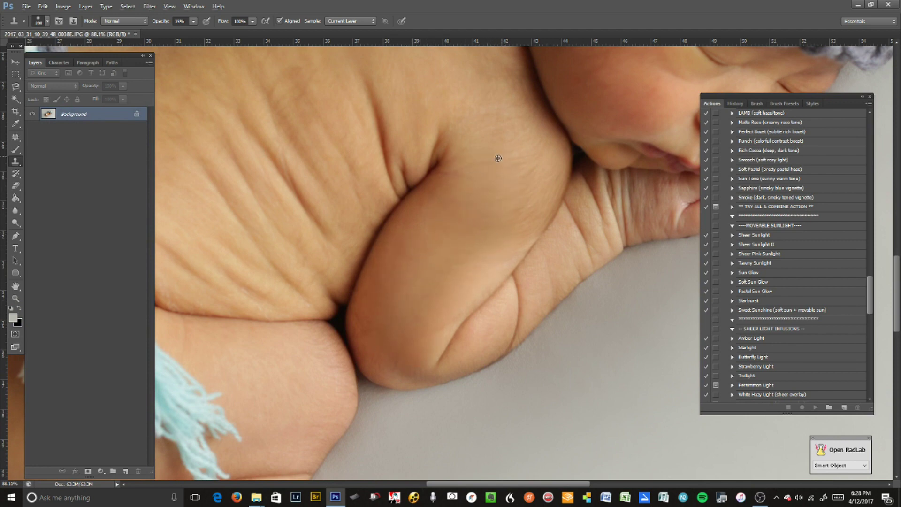
- Clone even skin over the uneven tones and fine creases along the baby's upper arm
{"action": "left_click", "coordinate": [499, 157], "text": "alt"}
{"action": "left_click_drag", "start_coordinate": [511, 207], "coordinate": [461, 261]}
{"action": "left_click", "coordinate": [496, 193], "text": "alt"}
{"action": "left_click", "coordinate": [522, 166]}
{"action": "left_click", "coordinate": [526, 173], "text": "alt"}
{"action": "mouse_move", "coordinate": [518, 141]}
{"action": "left_mouse_down"}
{"action": "mouse_move", "coordinate": [497, 117]}
{"action": "mouse_move", "coordinate": [463, 216]}
{"action": "mouse_move", "coordinate": [512, 267]}
{"action": "left_mouse_up"}
{"action": "left_click_drag", "start_coordinate": [498, 273], "coordinate": [496, 274]}
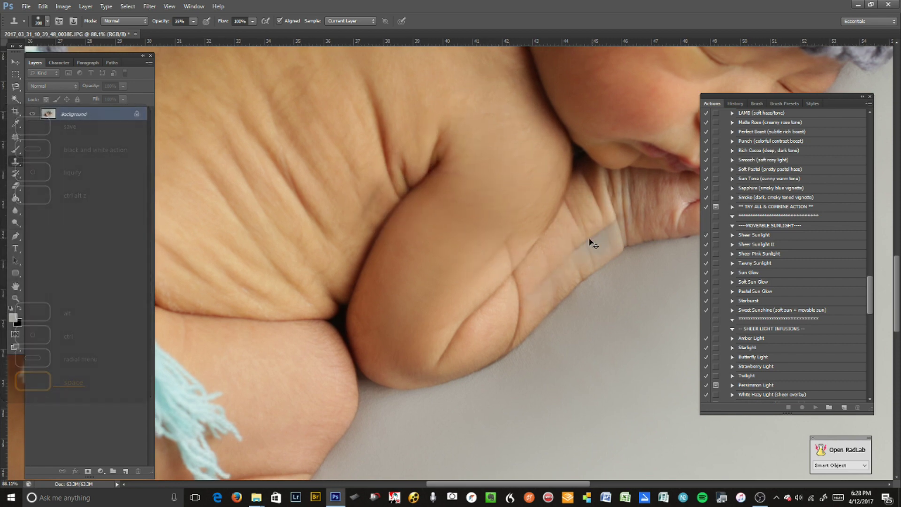
- Even out the blotchy skin on the baby's upper back by cloning with a 300 px brush
{"action": "left_click_drag", "start_coordinate": [342, 182], "coordinate": [501, 267]}
{"action": "key", "text": "bracketright"}
{"action": "key", "text": "bracketright"}
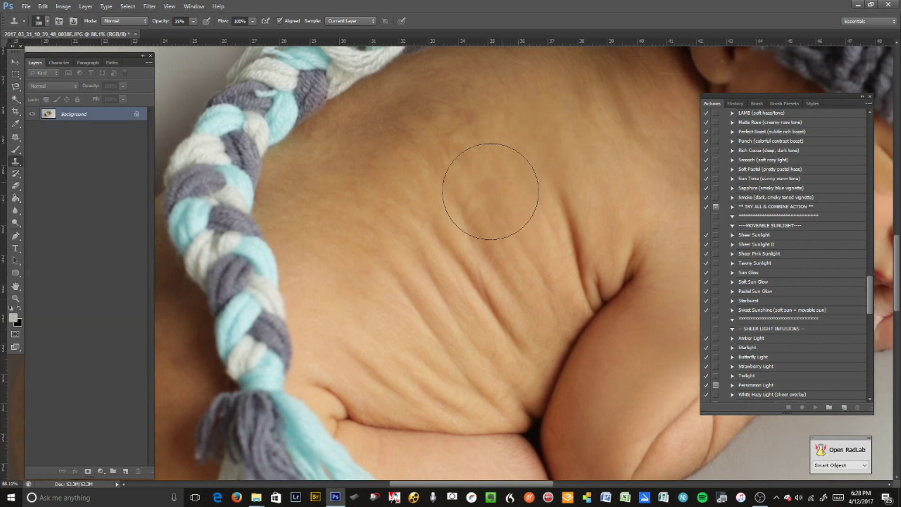
{"action": "left_click", "coordinate": [441, 131], "text": "alt"}
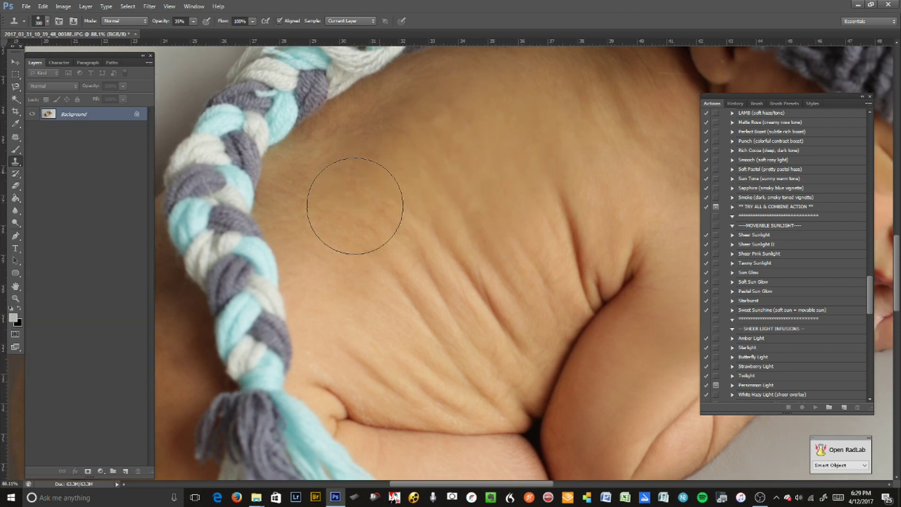
{"action": "mouse_move", "coordinate": [354, 207]}
{"action": "left_mouse_down"}
{"action": "mouse_move", "coordinate": [400, 151]}
{"action": "mouse_move", "coordinate": [391, 150]}
{"action": "left_mouse_up"}
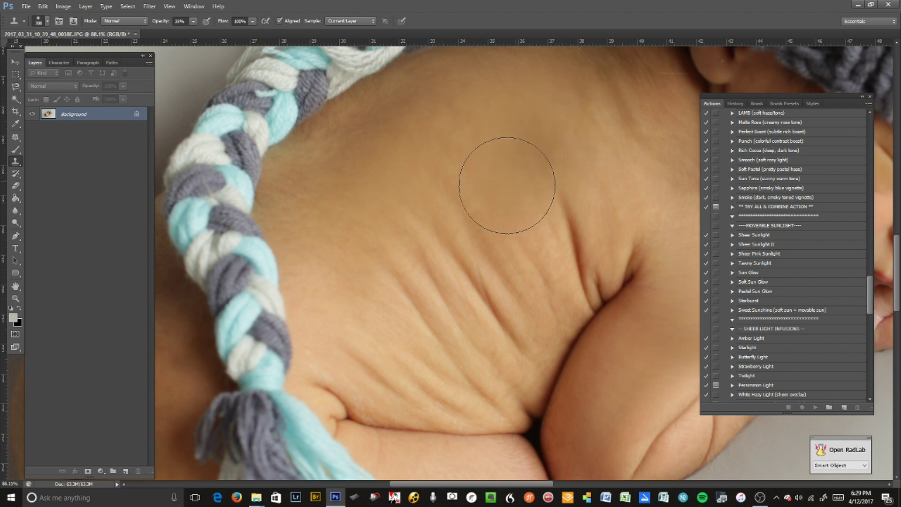
- Clone smooth skin over the baby's neck and ear, reducing the brush to 150 px and then 70 px
{"action": "left_click_drag", "start_coordinate": [507, 177], "coordinate": [322, 346]}
{"action": "key", "text": "bracketleft"}
{"action": "key", "text": "bracketleft"}
{"action": "key", "text": "bracketleft"}
{"action": "key", "text": "bracketleft"}
{"action": "left_click", "coordinate": [465, 230], "text": "alt"}
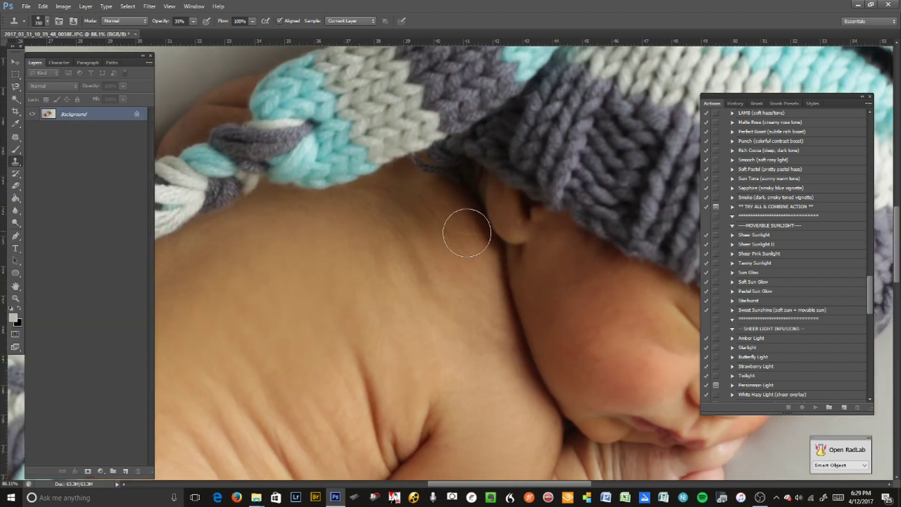
{"action": "key", "text": "bracketleft"}
{"action": "key", "text": "bracketleft"}
{"action": "key", "text": "bracketleft"}
{"action": "left_click", "coordinate": [516, 225], "text": "alt"}
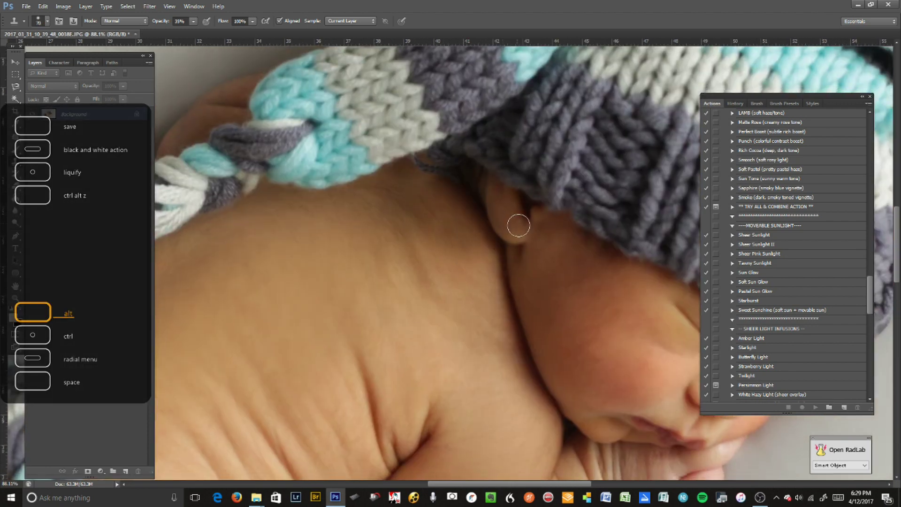
- Even out the baby's temple below the hat brim by cloning cheek skin with a 175 px brush
{"action": "key", "text": "bracketright"}
{"action": "key", "text": "bracketright"}
{"action": "key", "text": "bracketright"}
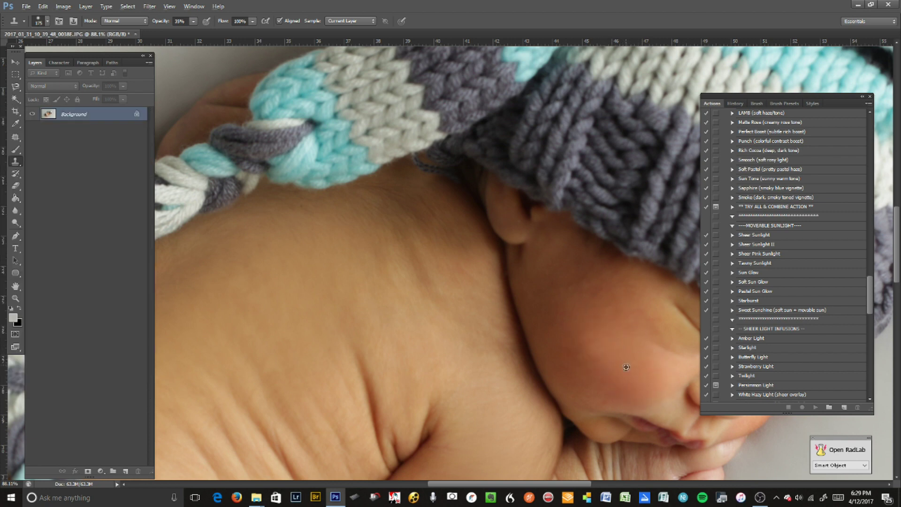
{"action": "key", "text": "bracketright"}
{"action": "left_click", "coordinate": [599, 288], "text": "alt"}
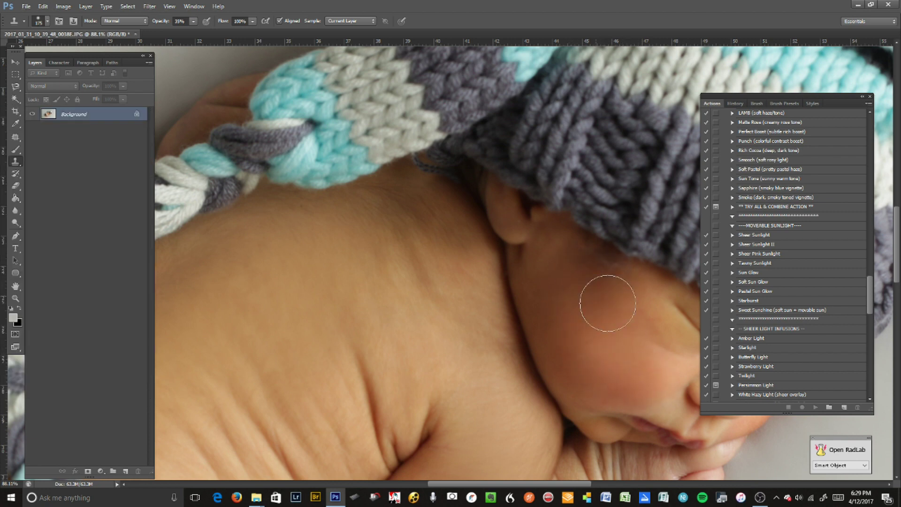
{"action": "key", "text": "bracketleft"}
{"action": "key", "text": "bracketleft"}
- Clone warm skin over the dark greenish discoloration above the crease of the baby's bottom with a 175 px brush
{"action": "left_click_drag", "start_coordinate": [318, 335], "coordinate": [825, 101]}
{"action": "left_click_drag", "start_coordinate": [445, 287], "coordinate": [445, 284]}
{"action": "key", "text": "bracketright"}
{"action": "key", "text": "bracketright"}
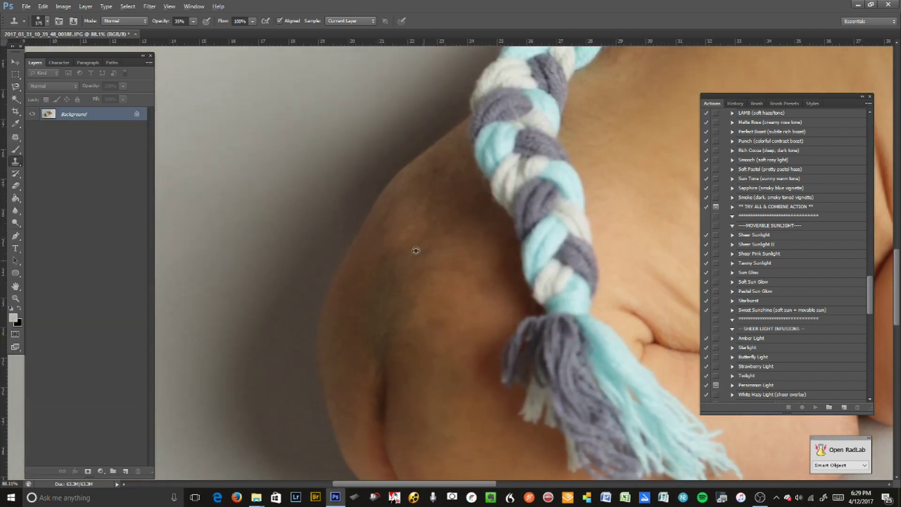
{"action": "left_click", "coordinate": [413, 231], "text": "alt"}
{"action": "left_click_drag", "start_coordinate": [394, 270], "coordinate": [379, 313]}
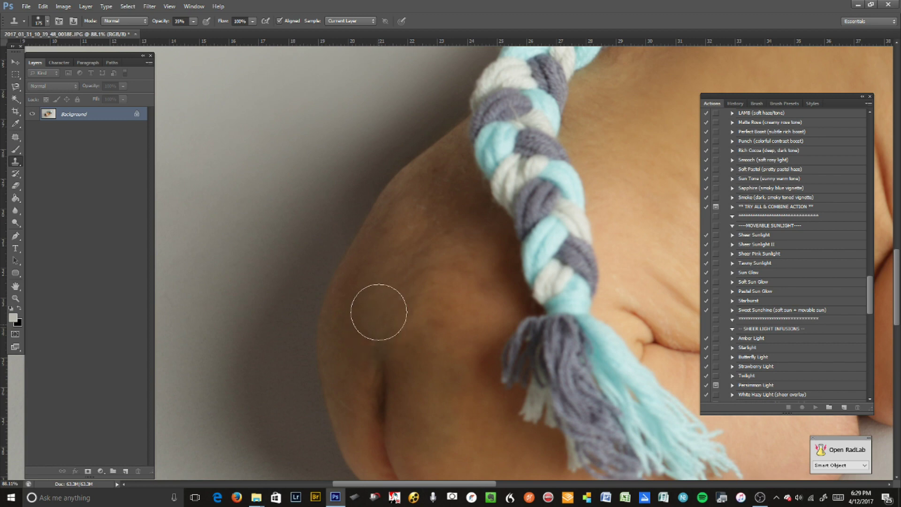
- Blend the skin along the outer edge of the baby's bottom by cloning with a smaller brush
{"action": "key", "text": "bracketleft"}
{"action": "key", "text": "bracketleft"}
{"action": "key", "text": "bracketleft"}
{"action": "left_click", "coordinate": [342, 328]}
{"action": "left_click", "coordinate": [347, 301], "text": "alt"}
{"action": "left_click_drag", "start_coordinate": [340, 355], "coordinate": [340, 392]}
{"action": "left_click", "coordinate": [371, 299], "text": "alt"}
- Even out the skin on both sides of the bottom's crease by cloning, varying the brush around 150 to 175 px
{"action": "key", "text": "bracketright"}
{"action": "key", "text": "bracketright"}
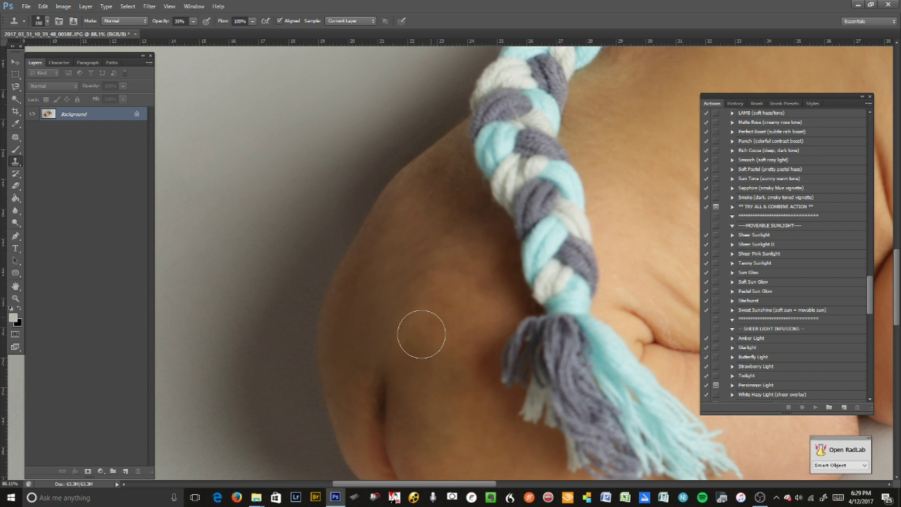
{"action": "left_click", "coordinate": [434, 355], "text": "alt"}
{"action": "left_click_drag", "start_coordinate": [433, 356], "coordinate": [411, 267]}
{"action": "key", "text": "bracketright"}
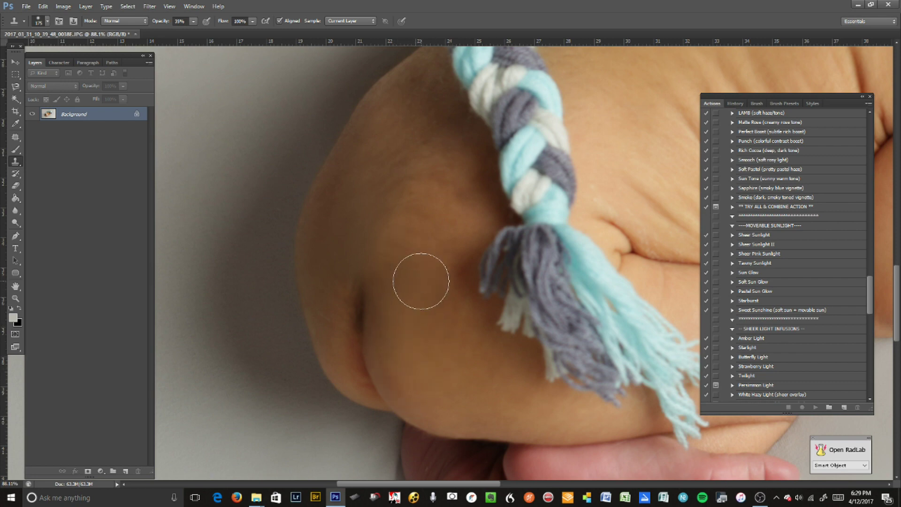
{"action": "key", "text": "bracketleft"}
{"action": "key", "text": "bracketleft"}
{"action": "key", "text": "bracketleft"}
{"action": "left_click", "coordinate": [335, 340], "text": "alt"}
{"action": "left_click", "coordinate": [338, 324], "text": "alt"}
- Smooth the skin above the crease toward the hat's braid by cloning with a 175 px brush
{"action": "key", "text": "bracketright"}
{"action": "key", "text": "bracketright"}
{"action": "key", "text": "bracketright"}
{"action": "left_click", "coordinate": [400, 195], "text": "alt"}
{"action": "left_click_drag", "start_coordinate": [360, 239], "coordinate": [366, 204]}
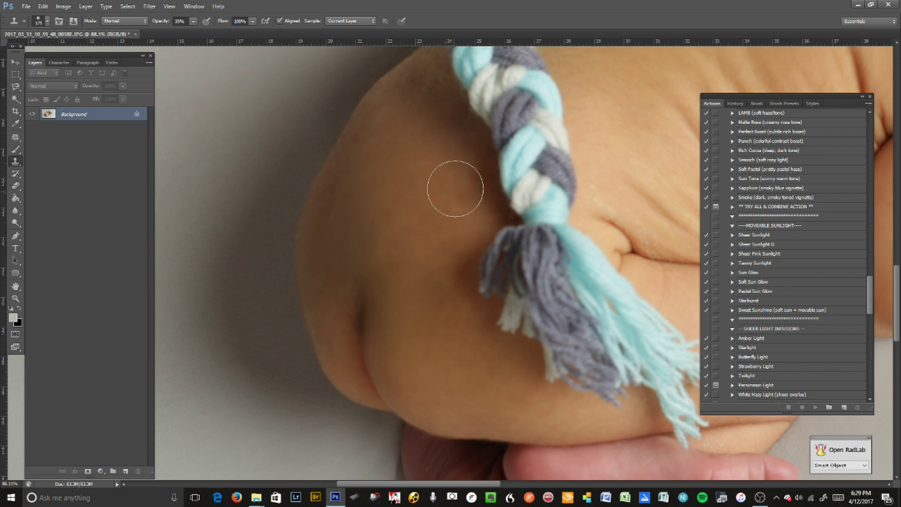
- Outline both of the baby's feet with the Lasso tool, feather the selection and copy it to a new layer
{"action": "scroll", "coordinate": [539, 352], "scroll_direction": "down", "scroll_amount": 7}
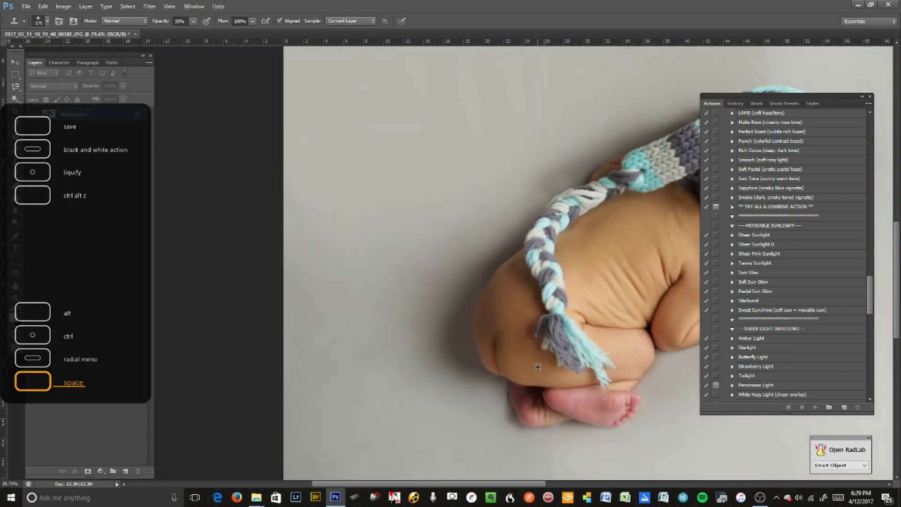
{"action": "scroll", "coordinate": [471, 295], "scroll_direction": "up", "scroll_amount": 3}
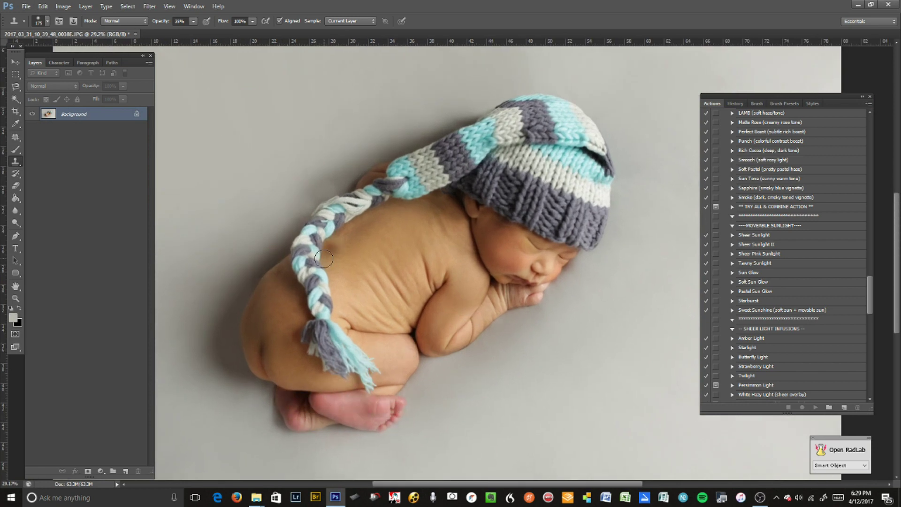
{"action": "left_click", "coordinate": [13, 88]}
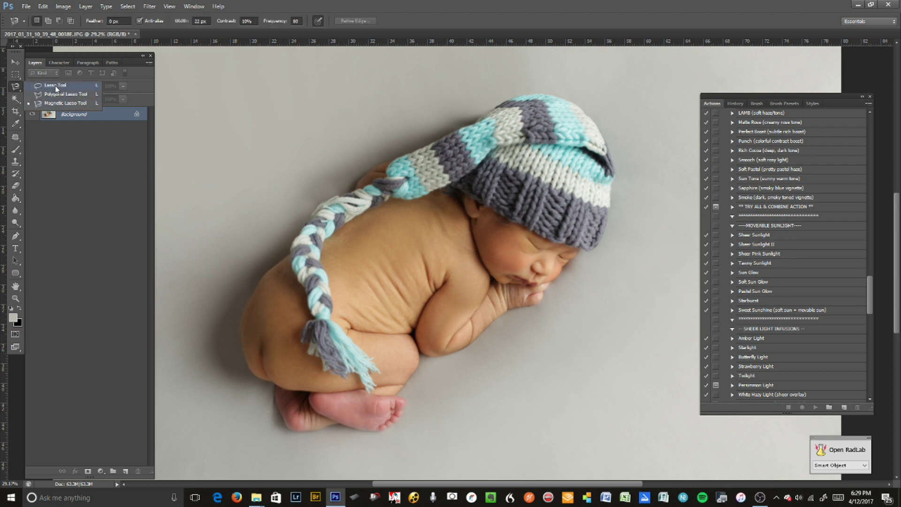
{"action": "left_click", "coordinate": [55, 86]}
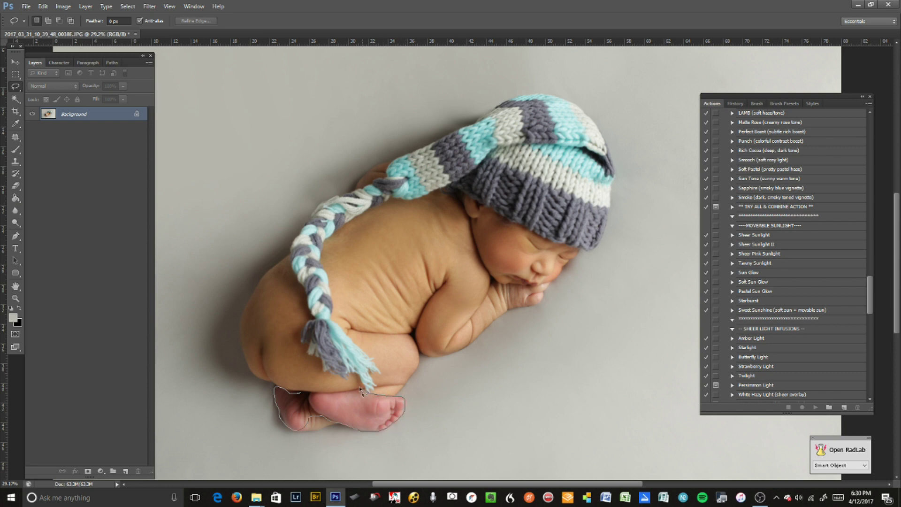
{"action": "left_click_drag", "start_coordinate": [313, 396], "coordinate": [303, 392]}
{"action": "key", "text": "shift+F6"}
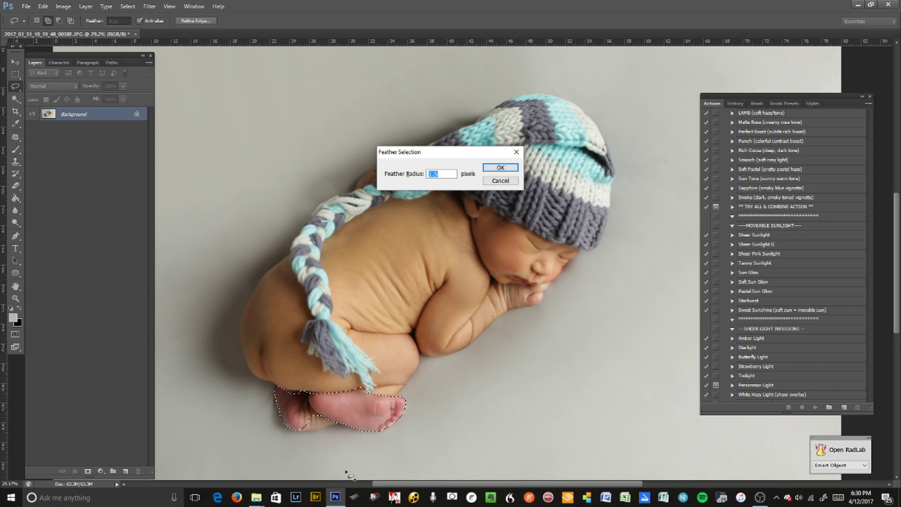
{"action": "type", "text": "10"}
{"action": "key", "text": "Return"}
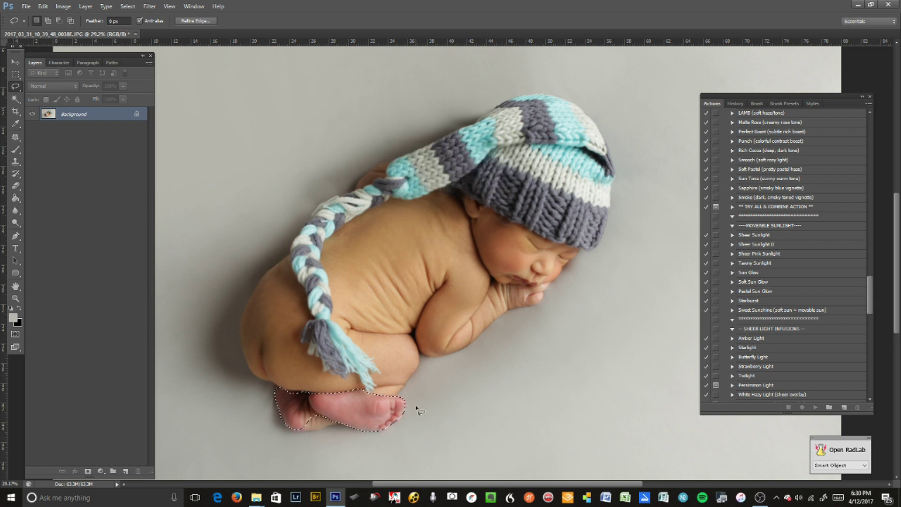
{"action": "key", "text": "ctrl+j"}
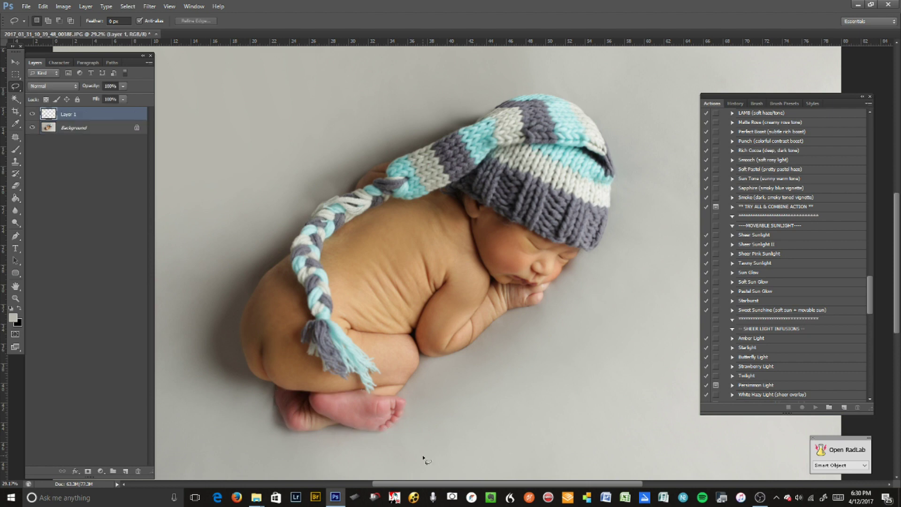
- Compare the copied feet with the background hidden and shown, and delete the feet layer
{"action": "left_click", "coordinate": [31, 127]}
{"action": "left_click", "coordinate": [32, 128]}
{"action": "left_click", "coordinate": [31, 127]}
{"action": "left_click", "coordinate": [32, 128]}
{"action": "left_click_drag", "start_coordinate": [97, 117], "coordinate": [137, 471]}
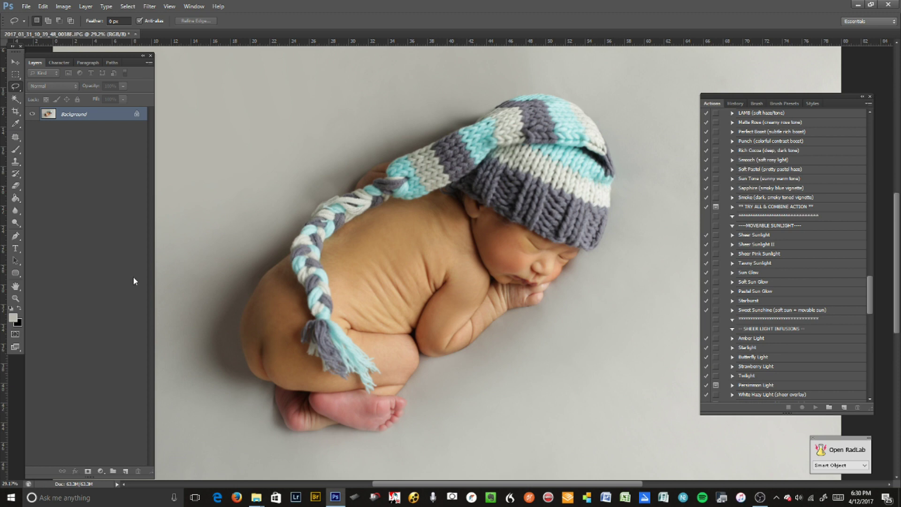
- Add a Selective Color adjustment layer with Reds set to Cyan -4, Magenta +11, Yellow +95 and Black -28
{"action": "left_click", "coordinate": [100, 470]}
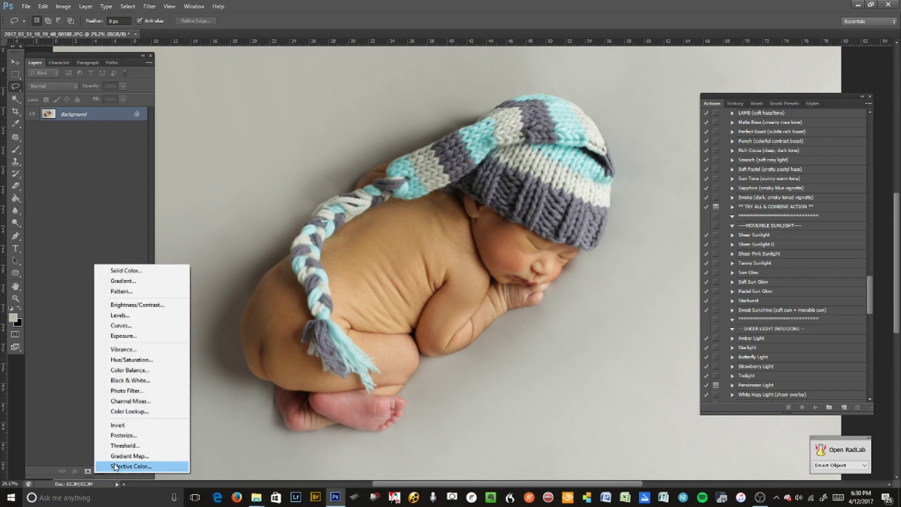
{"action": "left_click", "coordinate": [115, 467]}
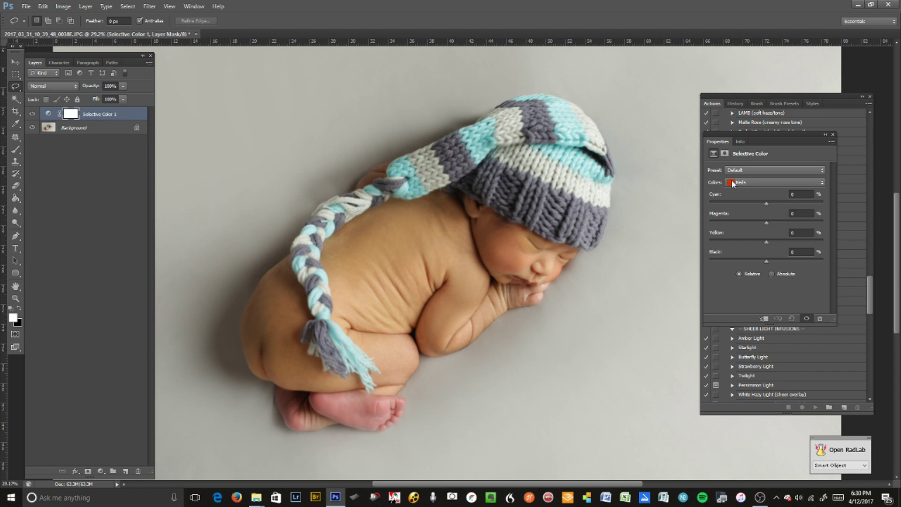
{"action": "left_click_drag", "start_coordinate": [782, 141], "coordinate": [735, 141]}
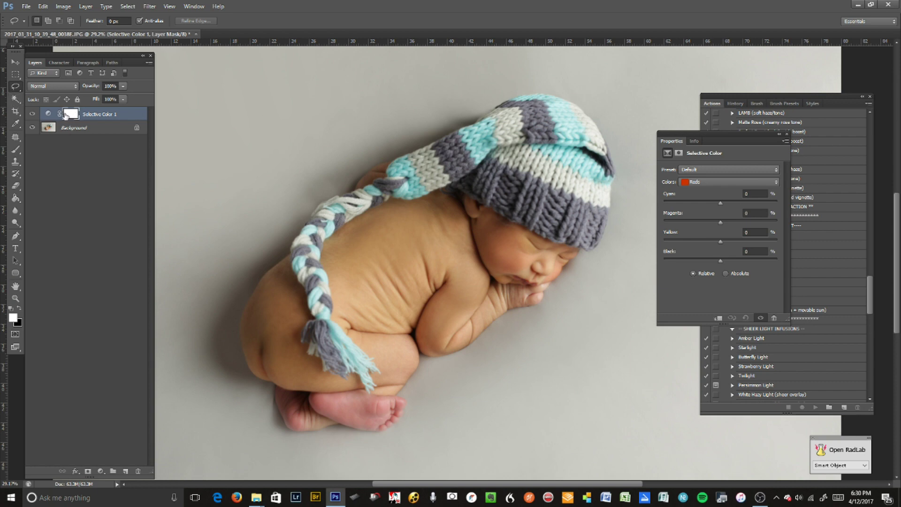
{"action": "mouse_move", "coordinate": [723, 206]}
{"action": "left_mouse_down"}
{"action": "mouse_move", "coordinate": [714, 201]}
{"action": "mouse_move", "coordinate": [744, 206]}
{"action": "mouse_move", "coordinate": [711, 204]}
{"action": "left_mouse_up"}
{"action": "left_click_drag", "start_coordinate": [725, 259], "coordinate": [700, 264]}
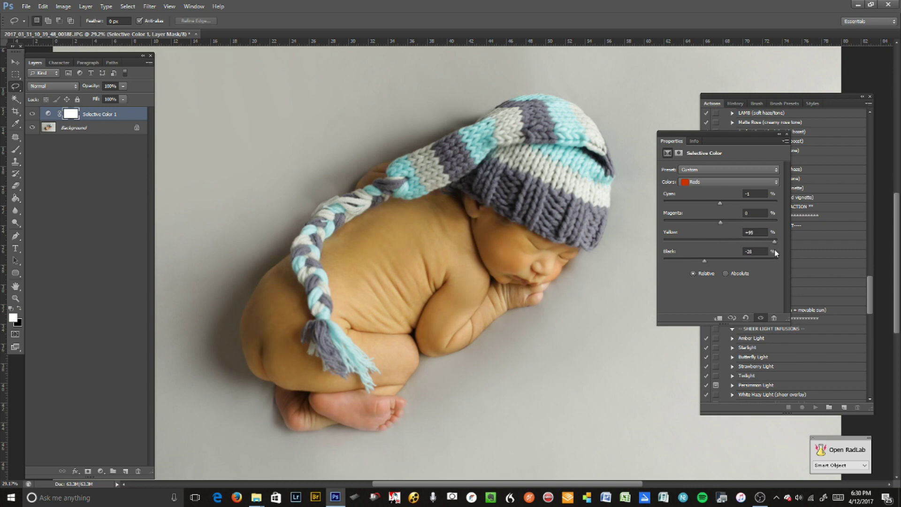
{"action": "left_click_drag", "start_coordinate": [723, 222], "coordinate": [728, 222]}
{"action": "left_click_drag", "start_coordinate": [705, 204], "coordinate": [716, 205]}
{"action": "left_click_drag", "start_coordinate": [752, 134], "coordinate": [813, 159]}
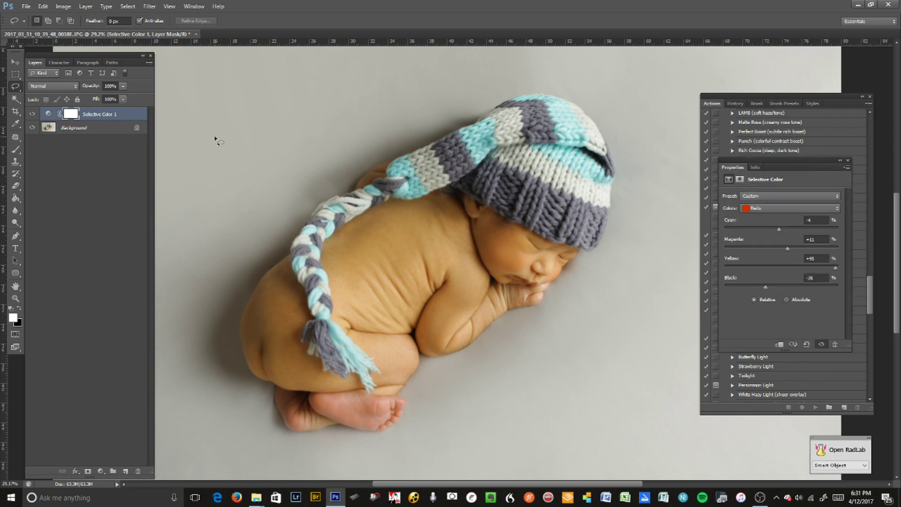
- Fill the Selective Color layer's mask with black using the Paint Bucket
{"action": "left_click", "coordinate": [16, 199]}
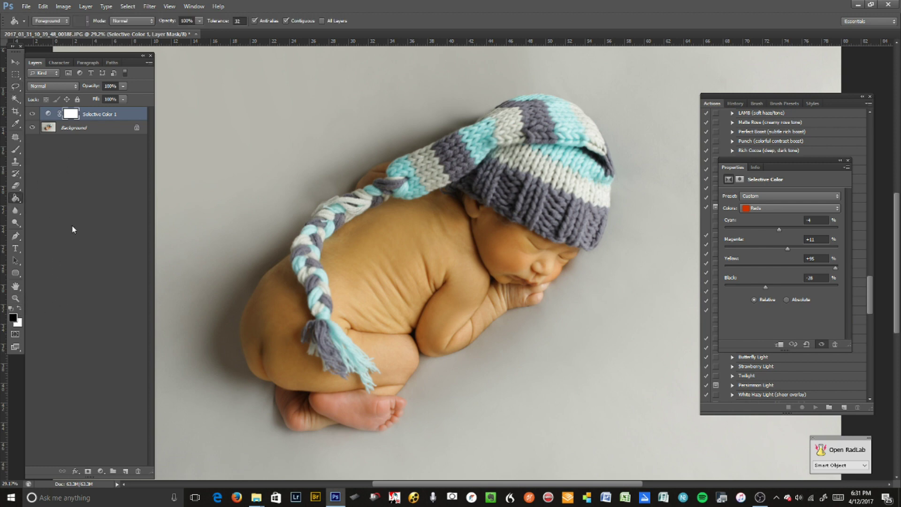
{"action": "left_click", "coordinate": [72, 116]}
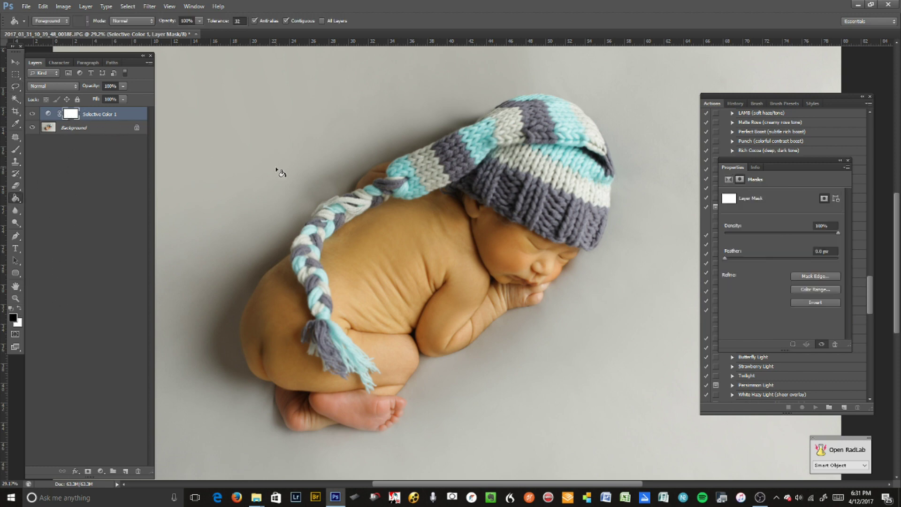
{"action": "left_click", "coordinate": [324, 182]}
- Paint white on the mask over the feet with a 200 px brush at 15% opacity, and flatten the image
{"action": "left_click", "coordinate": [15, 176]}
{"action": "key", "text": "b"}
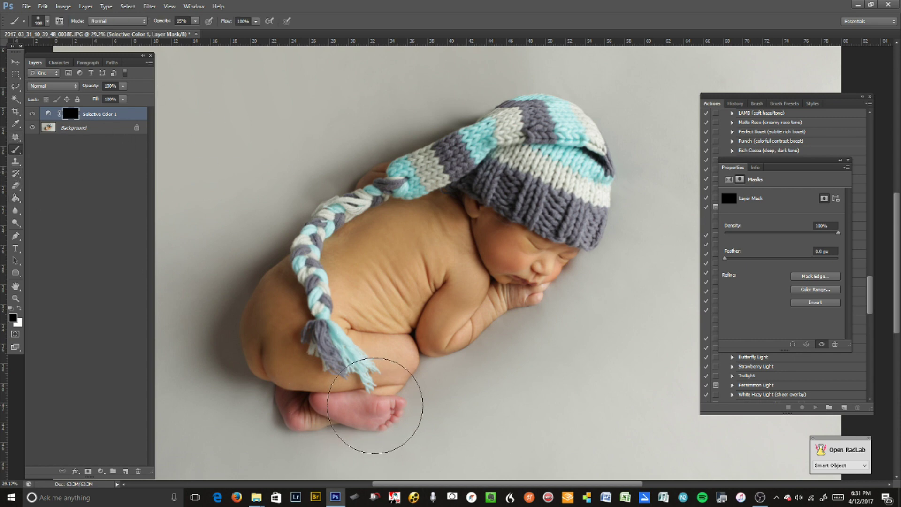
{"action": "key", "text": "bracketleft"}
{"action": "key", "text": "bracketleft"}
{"action": "key", "text": "bracketleft"}
{"action": "key", "text": "bracketleft"}
{"action": "key", "text": "bracketleft"}
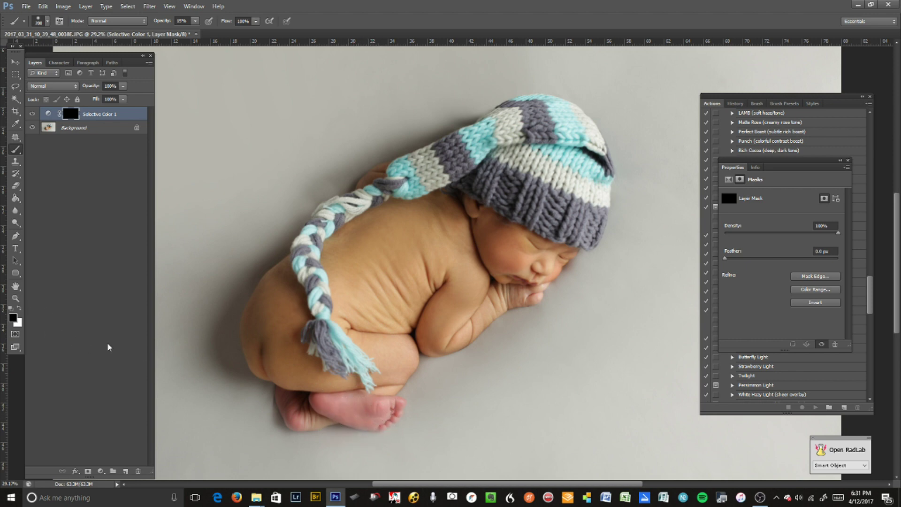
{"action": "key", "text": "x"}
{"action": "key", "text": "Delete"}
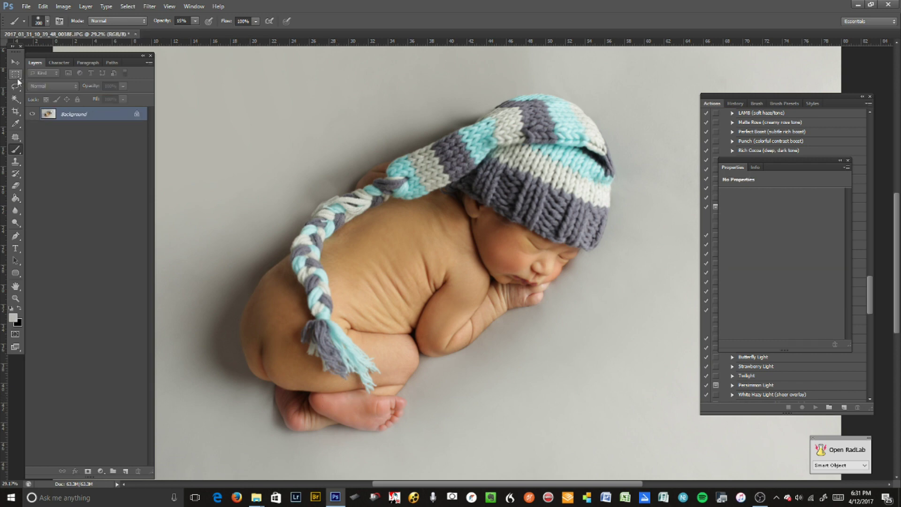
- Outline both feet with the Lasso tool and feather the selection, keeping the preset radius
{"action": "left_click", "coordinate": [16, 86]}
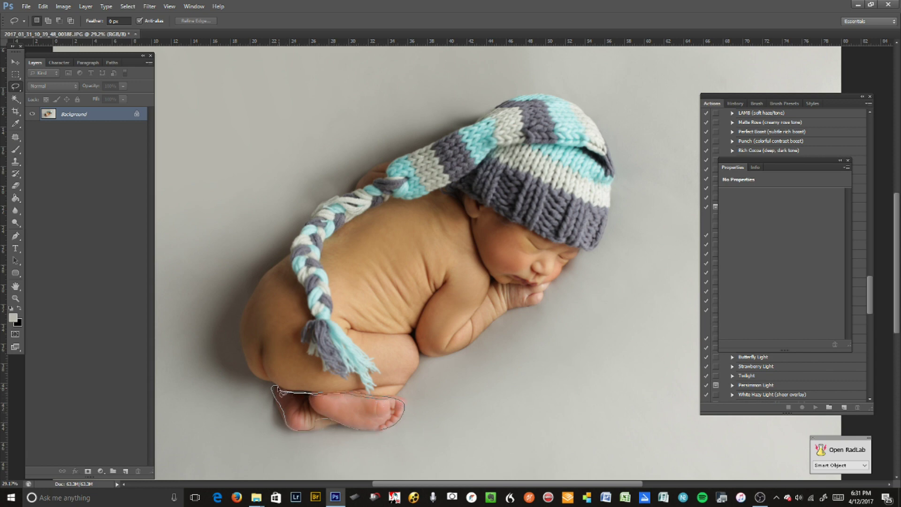
{"action": "left_click_drag", "start_coordinate": [280, 392], "coordinate": [280, 393]}
{"action": "key", "text": "shift+F6"}
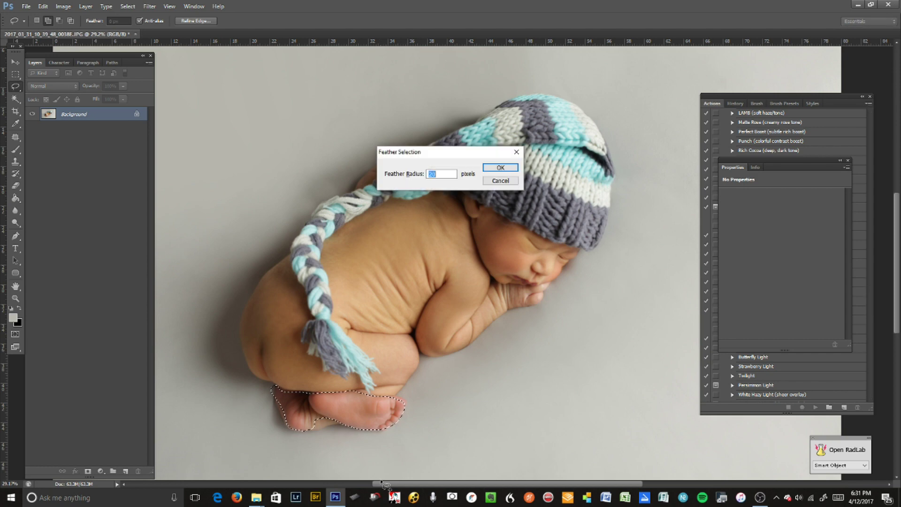
{"action": "key", "text": "Return"}
- Brighten the selected feet with an RGB curve mapping input 122 to output 133, and deselect
{"action": "key", "text": "ctrl+m"}
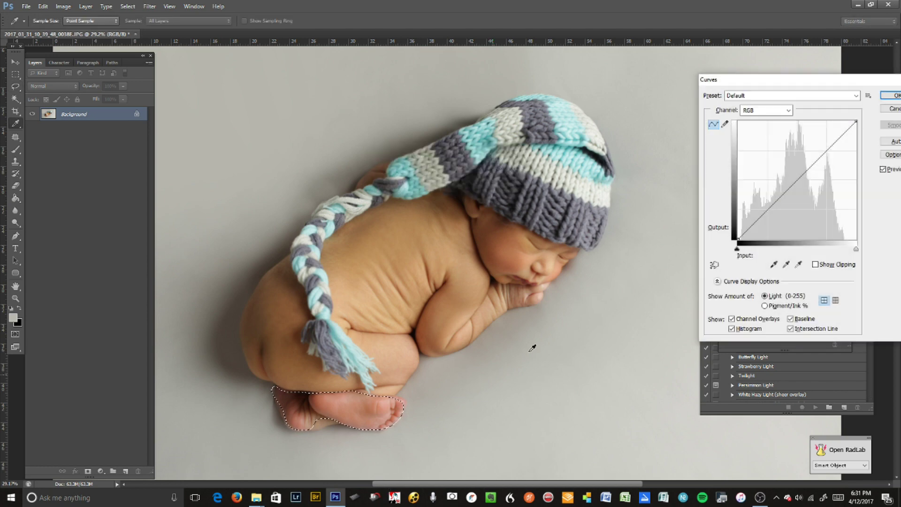
{"action": "left_click_drag", "start_coordinate": [794, 182], "coordinate": [795, 178]}
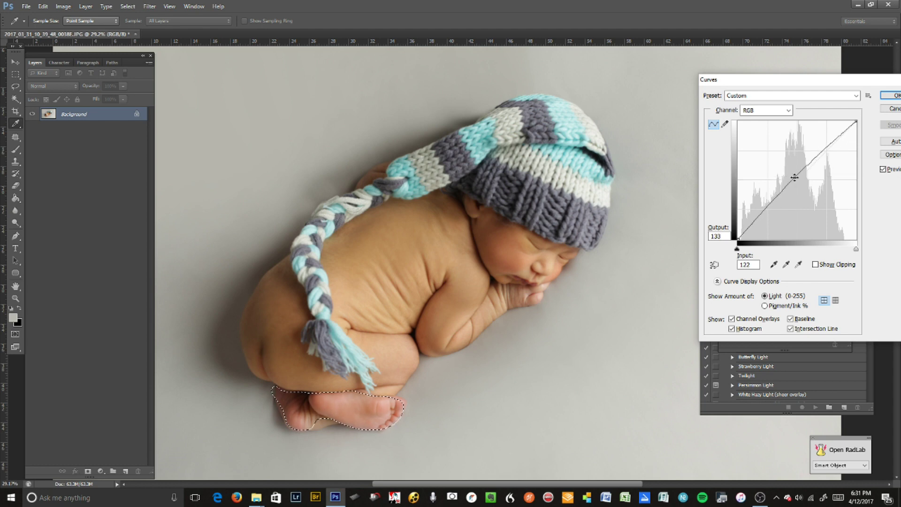
{"action": "left_click", "coordinate": [894, 95]}
{"action": "key", "text": "ctrl+d"}
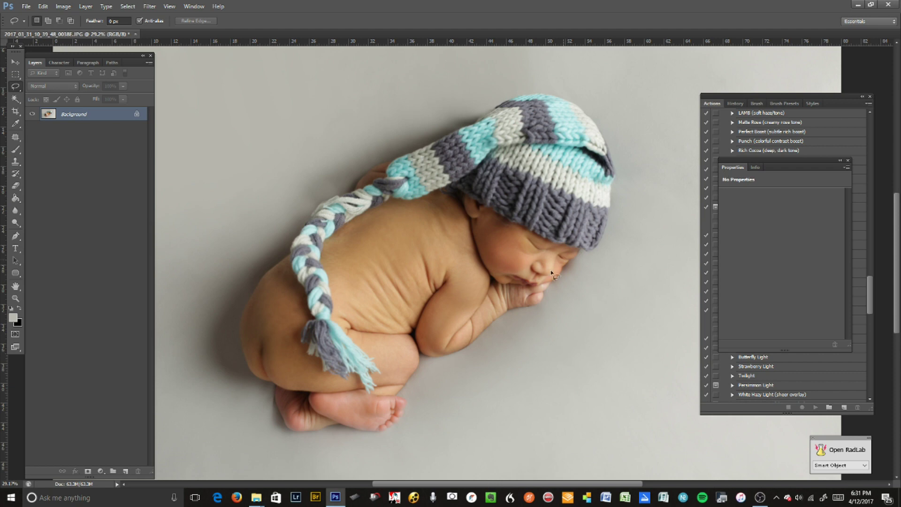
- Save the photo in the parent folder as the JPEG 2017_03_31_10_39_48_0038Ec at maximum quality 12
{"action": "scroll", "coordinate": [552, 273], "scroll_direction": "down", "scroll_amount": 4}
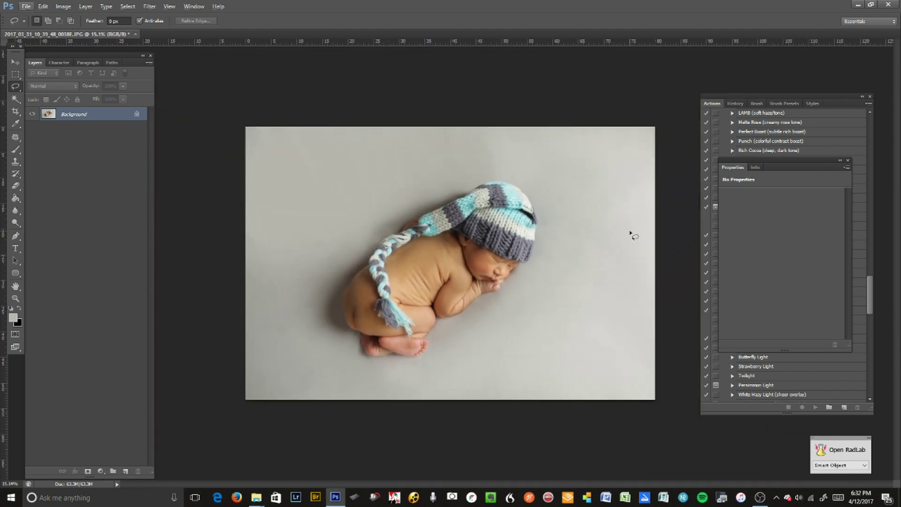
{"action": "scroll", "coordinate": [633, 236], "scroll_direction": "up", "scroll_amount": 1}
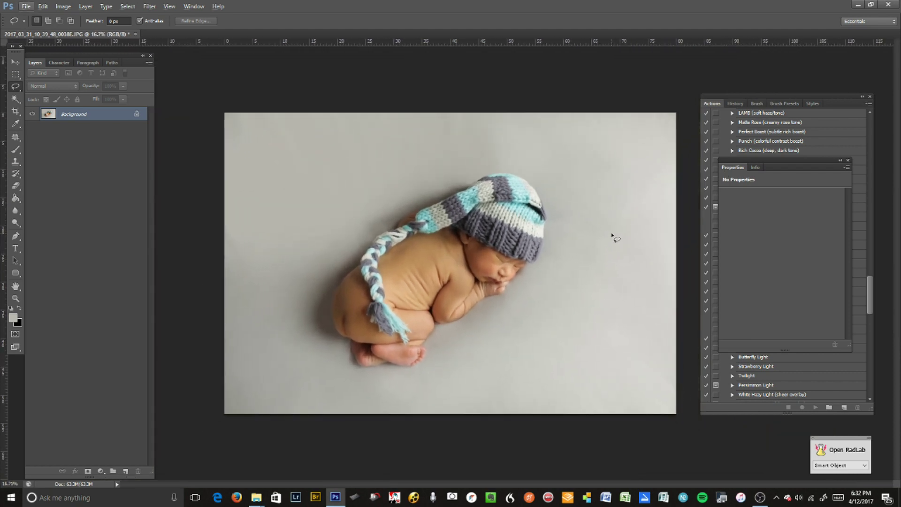
{"action": "key", "text": "ctrl+shift+s"}
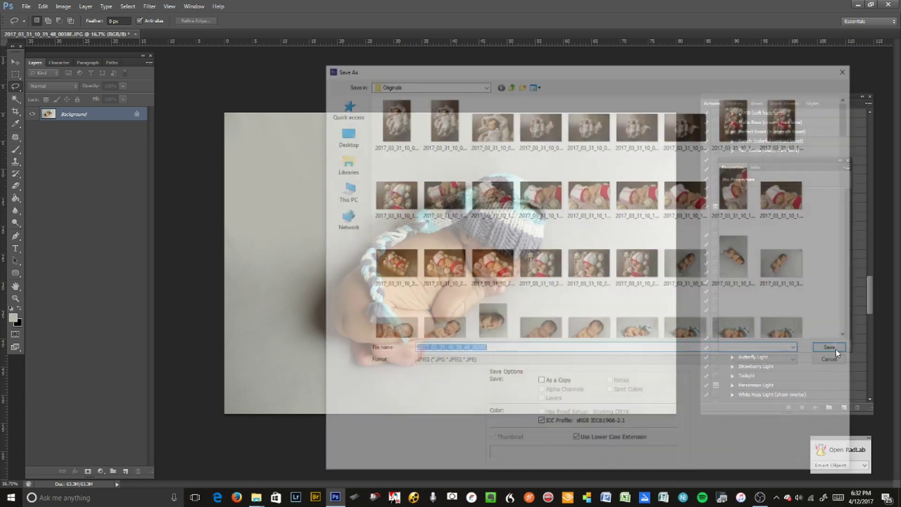
{"action": "left_click", "coordinate": [493, 349]}
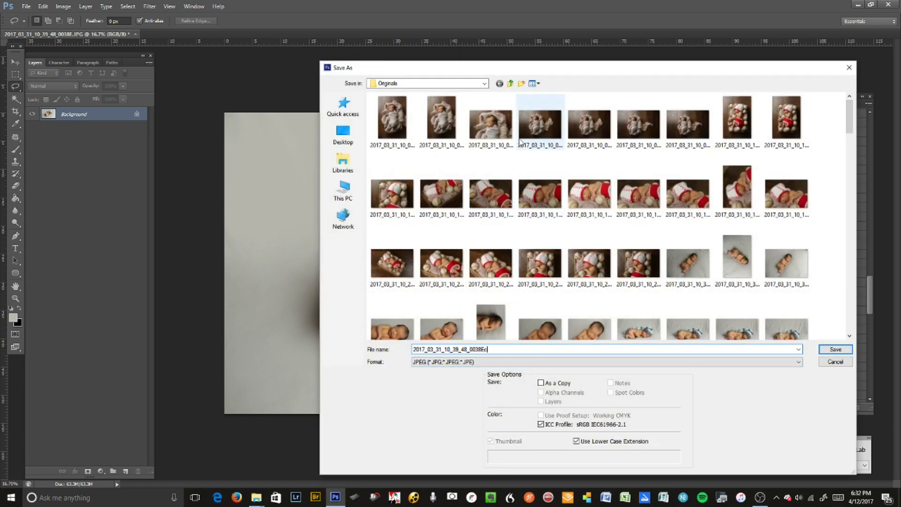
{"action": "left_click", "coordinate": [510, 84]}
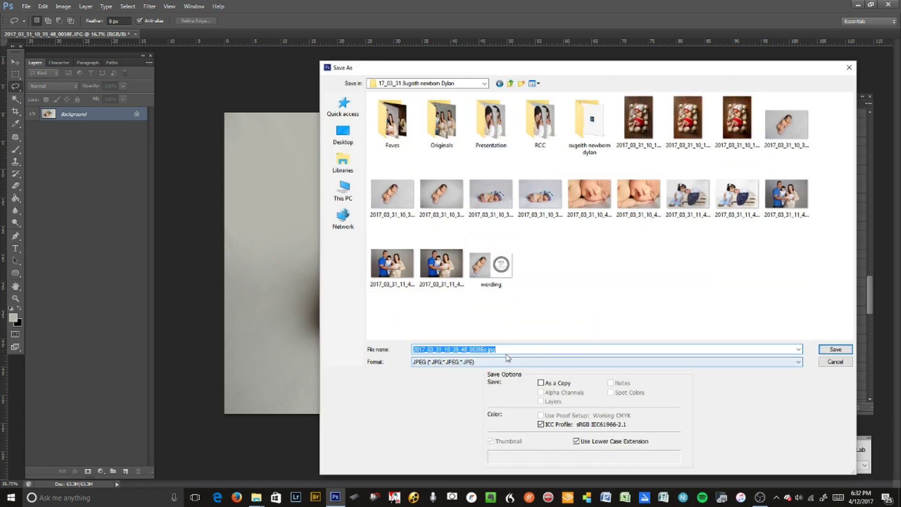
{"action": "left_click", "coordinate": [834, 350]}
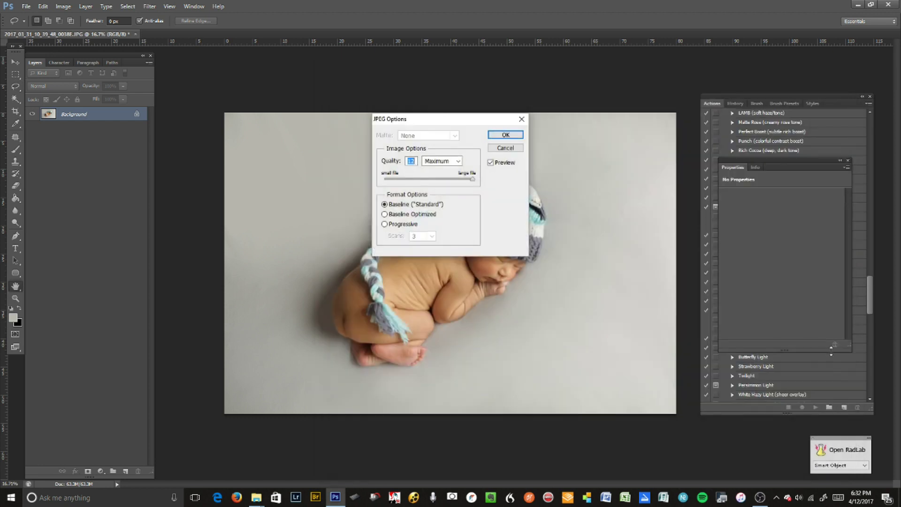
{"action": "key", "text": "Return"}
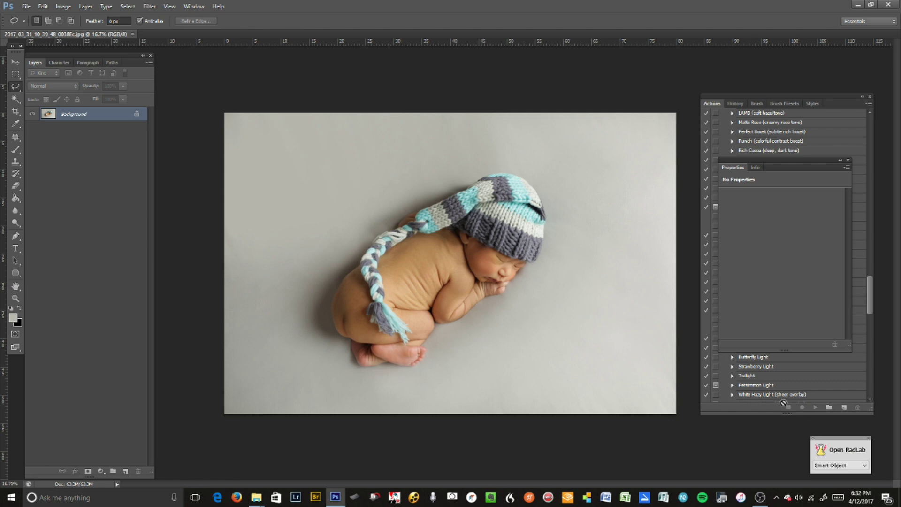
- Try to brighten the whole photo with Curves, mapping RGB input 149 to 170 and Blue input 120 to 132
{"action": "key", "text": "ctrl+m"}
{"action": "left_click_drag", "start_coordinate": [808, 161], "coordinate": [807, 160]}
{"action": "left_click", "coordinate": [765, 109]}
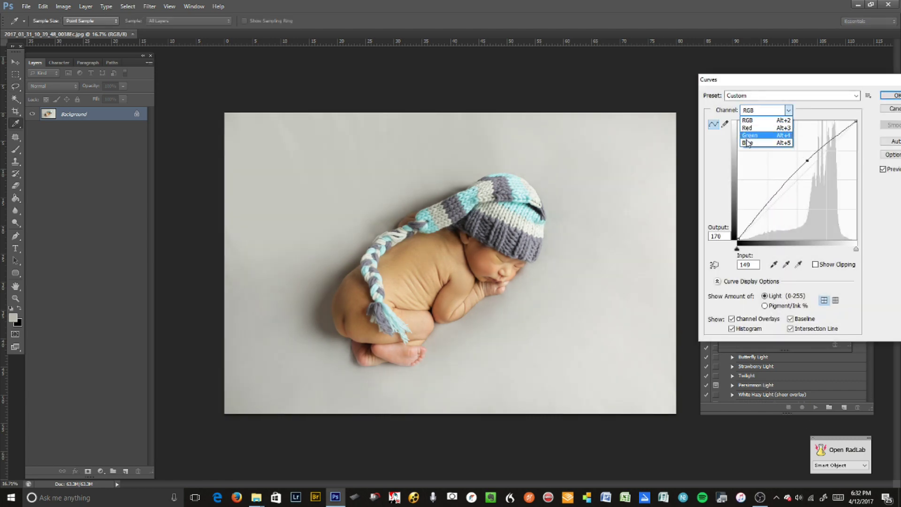
{"action": "left_click", "coordinate": [753, 143]}
{"action": "left_click_drag", "start_coordinate": [798, 181], "coordinate": [793, 178]}
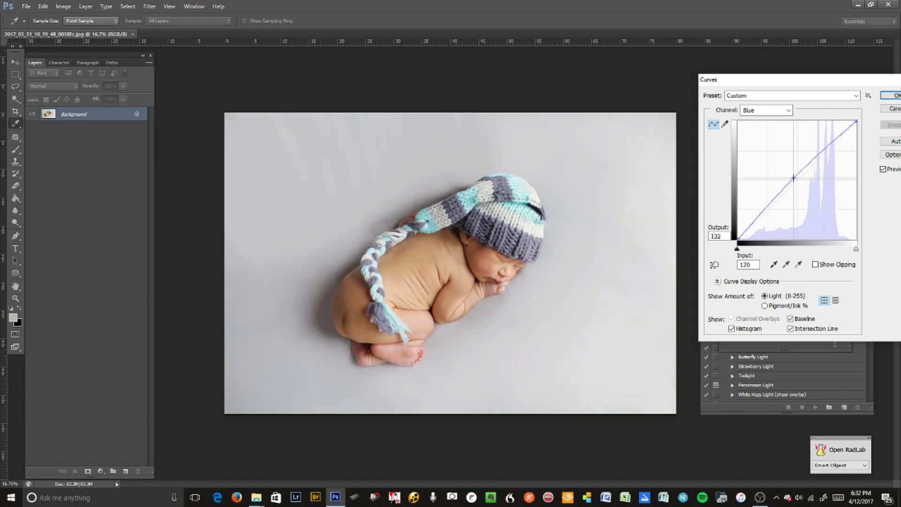
- Deepen the RGB curve's black point, map input 144 to output 171, apply Curves and undo it
{"action": "left_click", "coordinate": [766, 109]}
{"action": "left_click", "coordinate": [754, 117]}
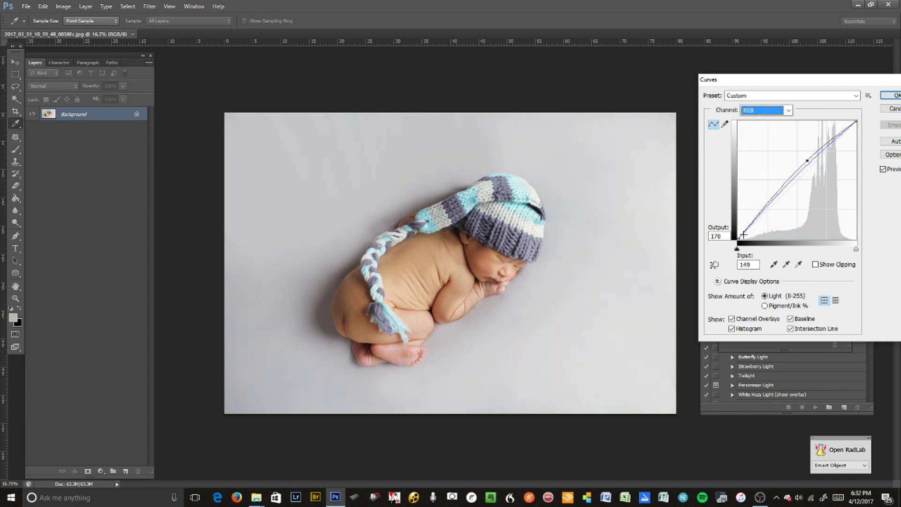
{"action": "mouse_move", "coordinate": [739, 238]}
{"action": "left_mouse_down"}
{"action": "mouse_move", "coordinate": [765, 244]}
{"action": "mouse_move", "coordinate": [749, 240]}
{"action": "left_mouse_up"}
{"action": "left_click_drag", "start_coordinate": [807, 163], "coordinate": [805, 160]}
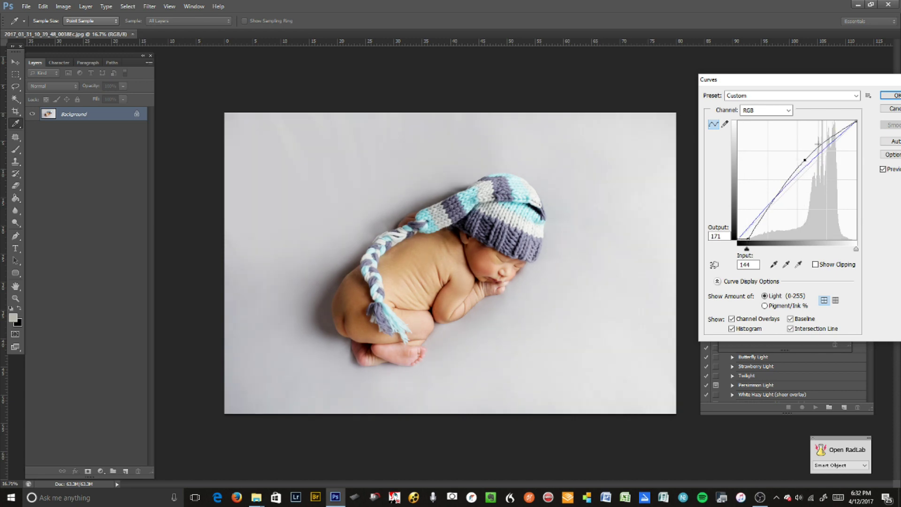
{"action": "left_click", "coordinate": [891, 95]}
{"action": "key", "text": "ctrl+z"}
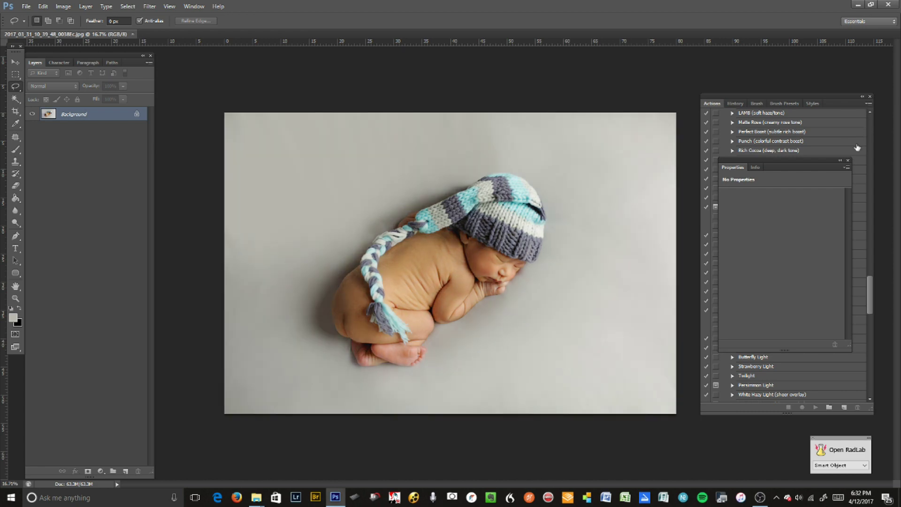
- Open the photo in RadLab and apply the Beautiful Baby recipe with Sugar Rush strength at 34% and Edge Blur strength at 45%
{"action": "left_click", "coordinate": [842, 452]}
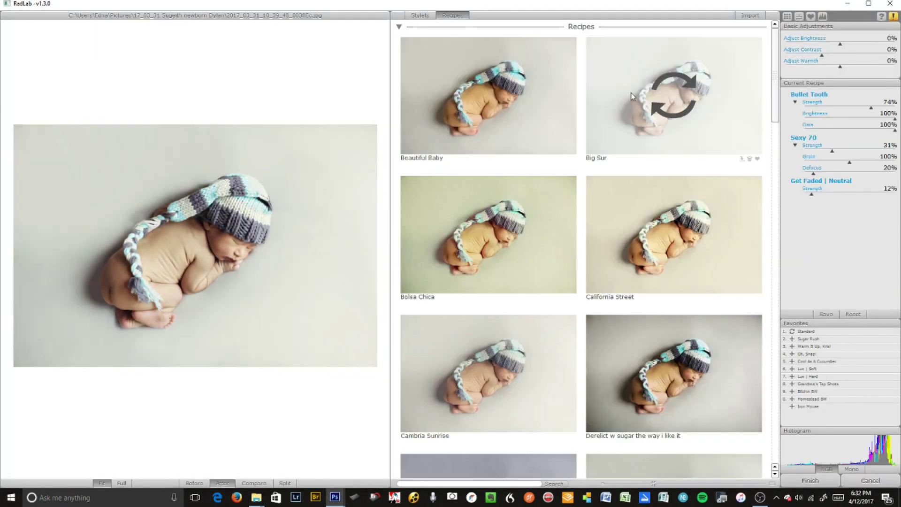
{"action": "left_click", "coordinate": [488, 92]}
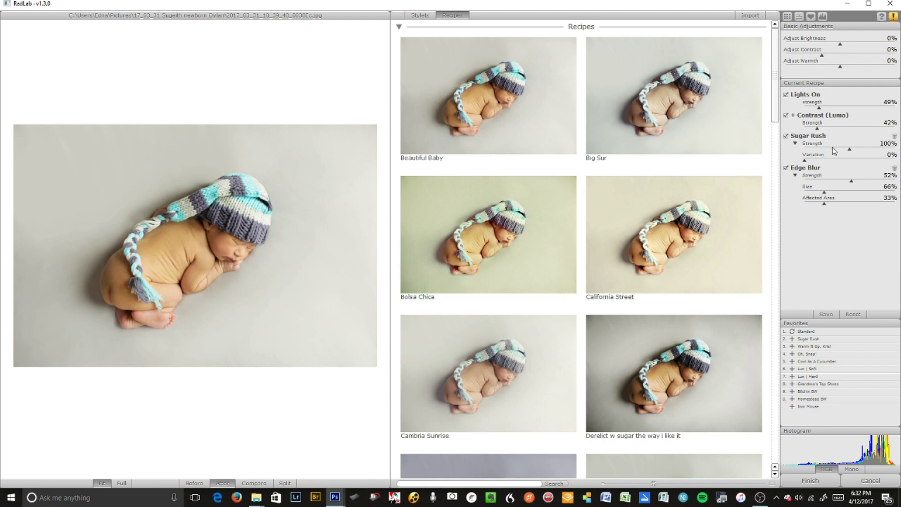
{"action": "left_click_drag", "start_coordinate": [850, 149], "coordinate": [805, 151]}
{"action": "left_click_drag", "start_coordinate": [864, 149], "coordinate": [820, 150]}
{"action": "mouse_move", "coordinate": [852, 181]}
{"action": "left_mouse_down"}
{"action": "mouse_move", "coordinate": [833, 181]}
{"action": "mouse_move", "coordinate": [848, 181]}
{"action": "left_mouse_up"}
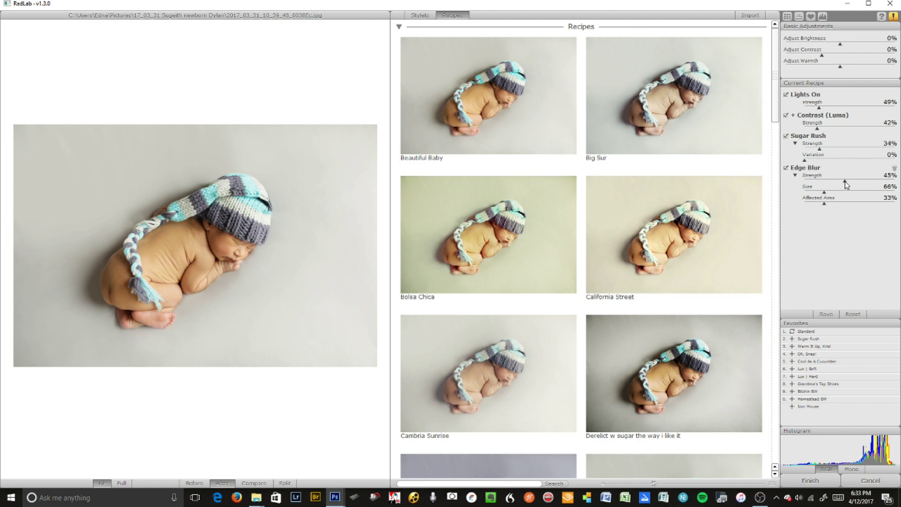
- Add the Cool As A Cucumber stylet to the current recipe and set its strength to 13%
{"action": "left_click", "coordinate": [420, 15]}
{"action": "scroll", "coordinate": [504, 195], "scroll_direction": "down", "scroll_amount": 2}
{"action": "left_click", "coordinate": [504, 194]}
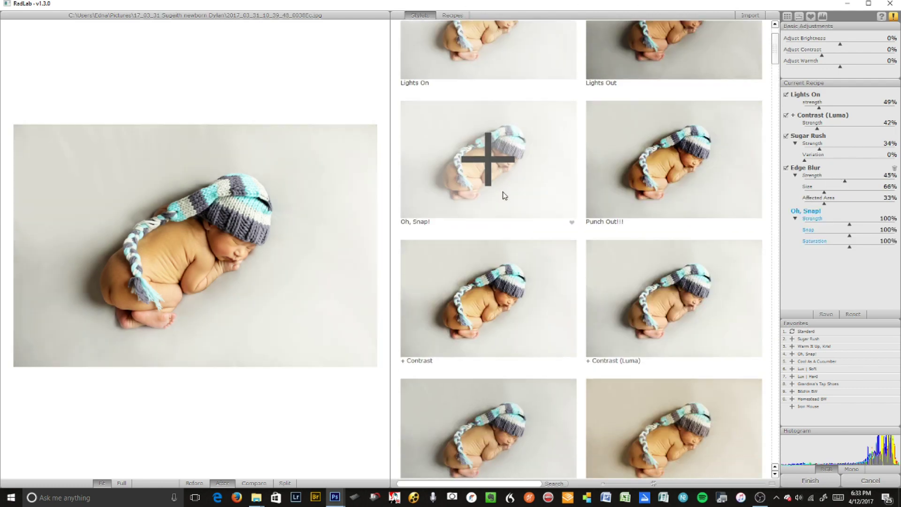
{"action": "scroll", "coordinate": [504, 195], "scroll_direction": "down", "scroll_amount": 8}
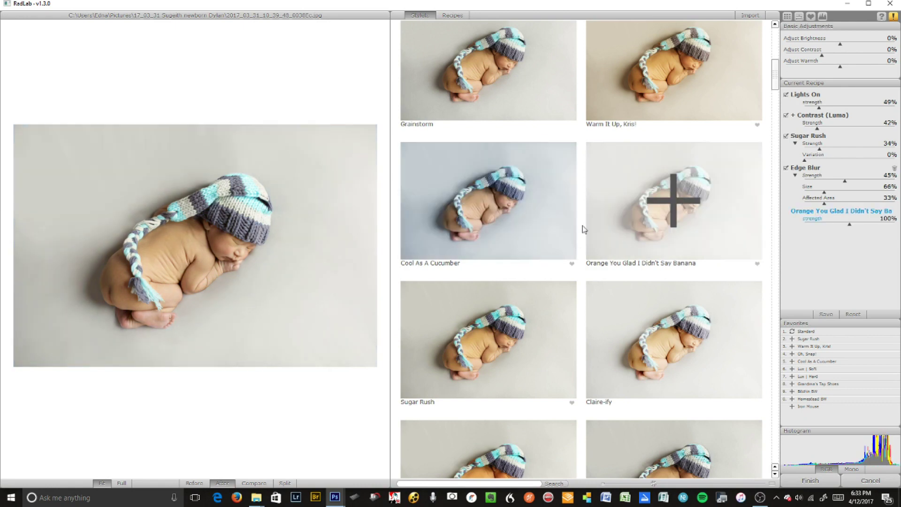
{"action": "left_click", "coordinate": [506, 213]}
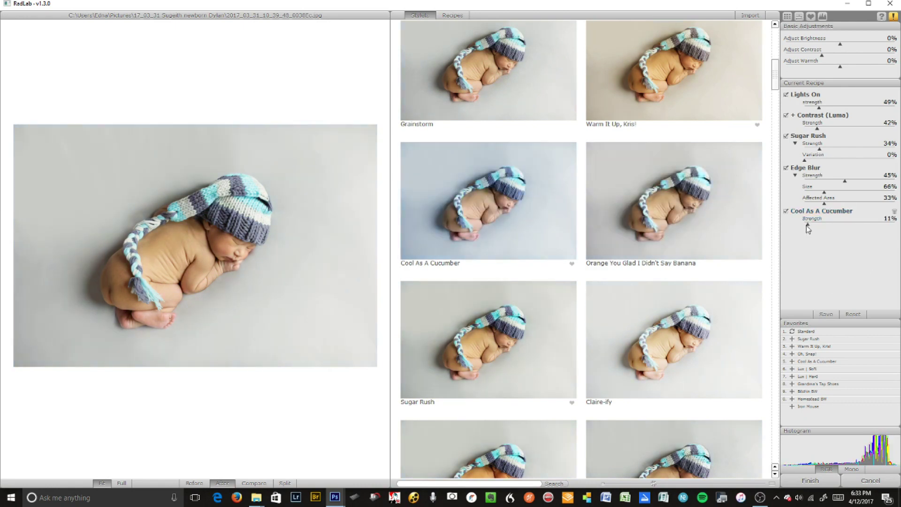
{"action": "left_click_drag", "start_coordinate": [808, 228], "coordinate": [808, 228]}
- Set the Lights On strength to 31%, finish the RadLab recipe and merge the resulting layer into the Background
{"action": "left_click_drag", "start_coordinate": [818, 108], "coordinate": [814, 108]}
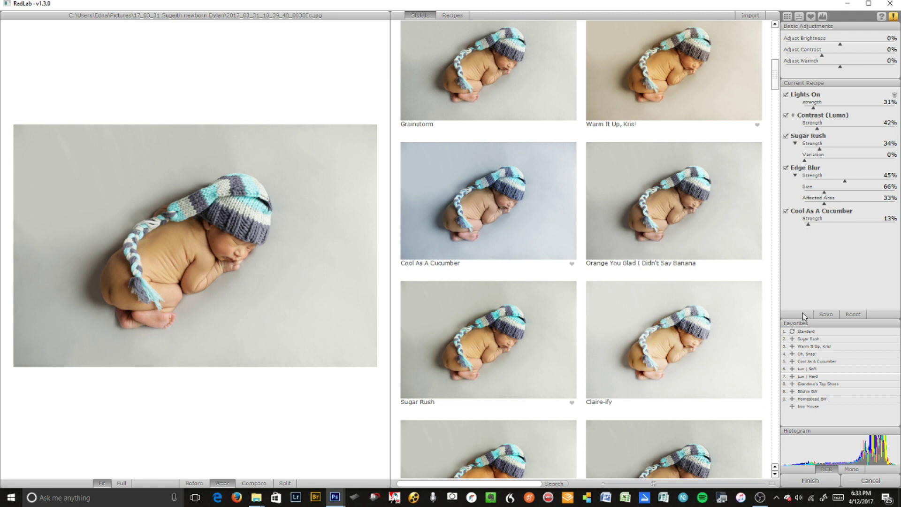
{"action": "left_click", "coordinate": [816, 476]}
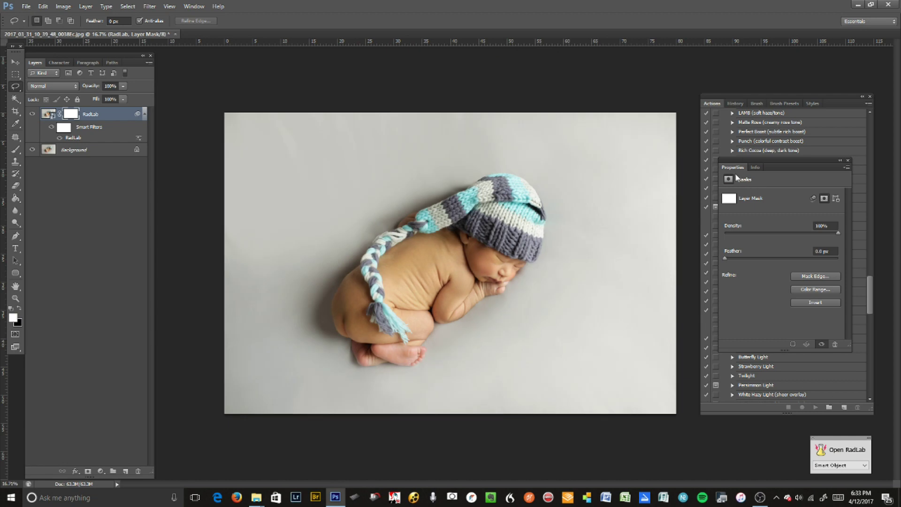
{"action": "key", "text": "ctrl+e"}
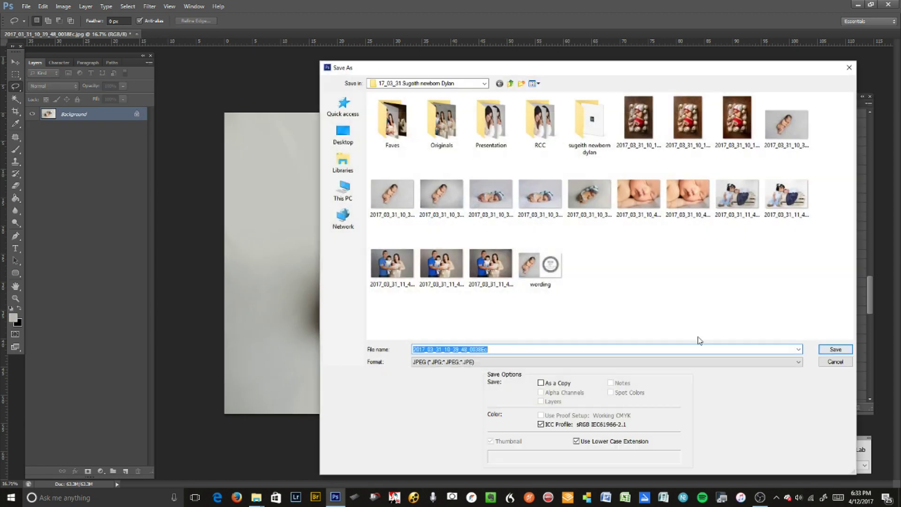
- Save the photo as a new JPEG named 2017_03_31_10_39_48_0038Ec2 in the same folder
{"action": "key", "text": "ctrl+shift+s"}
{"action": "left_click", "coordinate": [502, 349]}
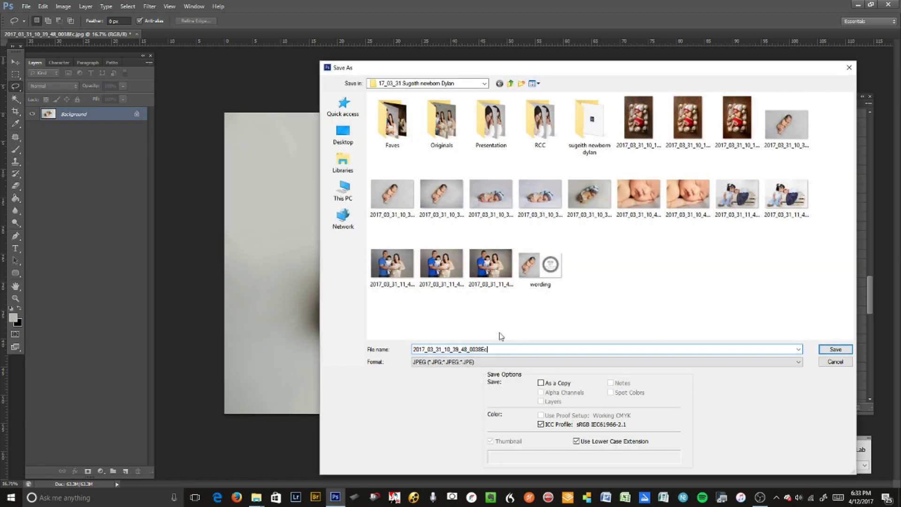
{"action": "type", "text": "2"}
{"action": "key", "text": "Return"}
{"action": "key", "text": "Return"}
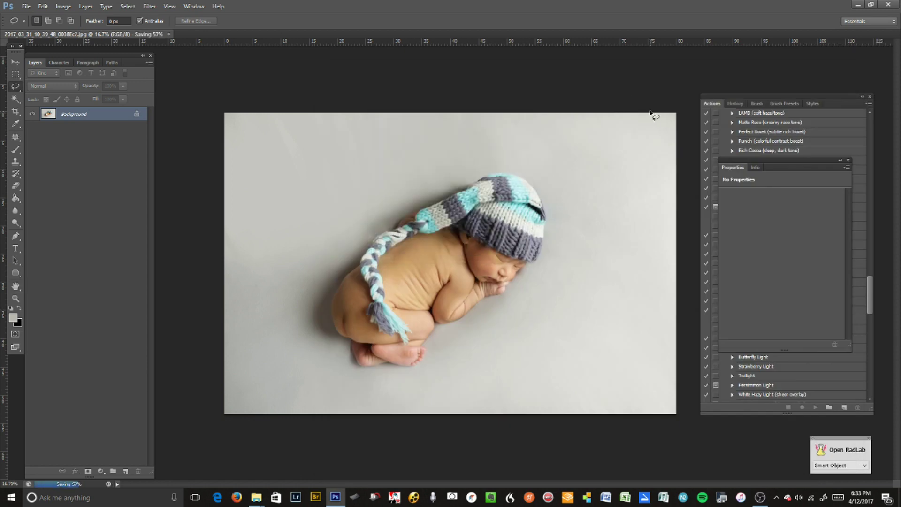